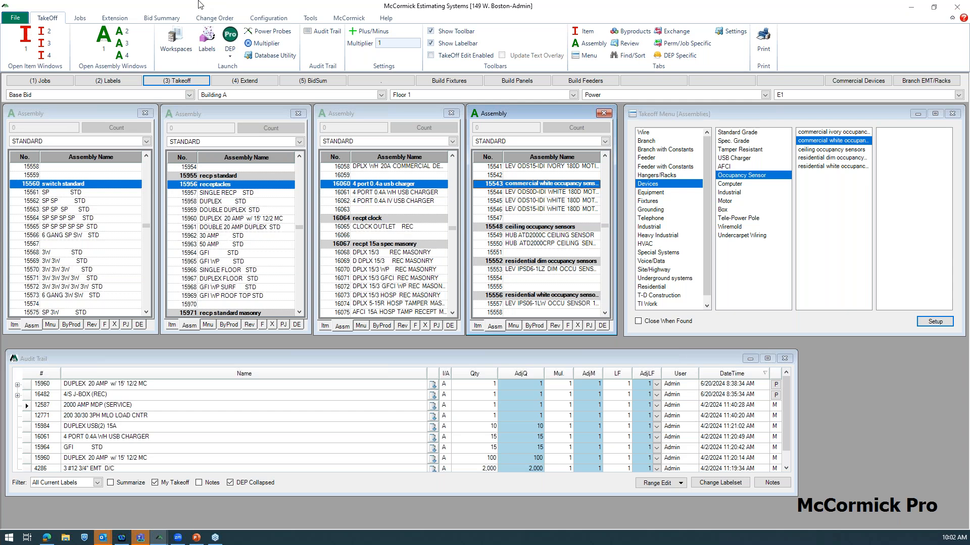
# Step: View the E1 - Floor 1 Power drawing in Design Estimating Pro and return to the estimating window
pyautogui.click(229, 36)
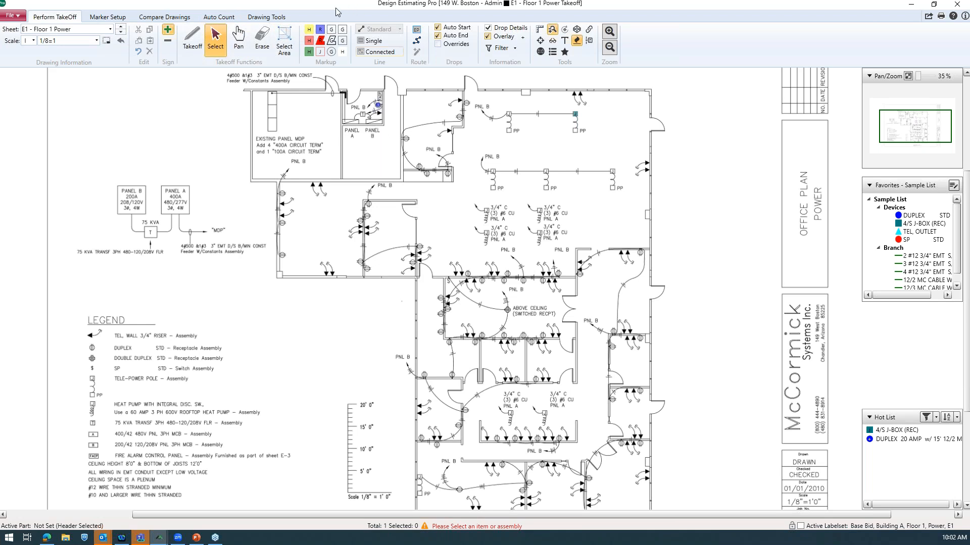
pyautogui.click(911, 4)
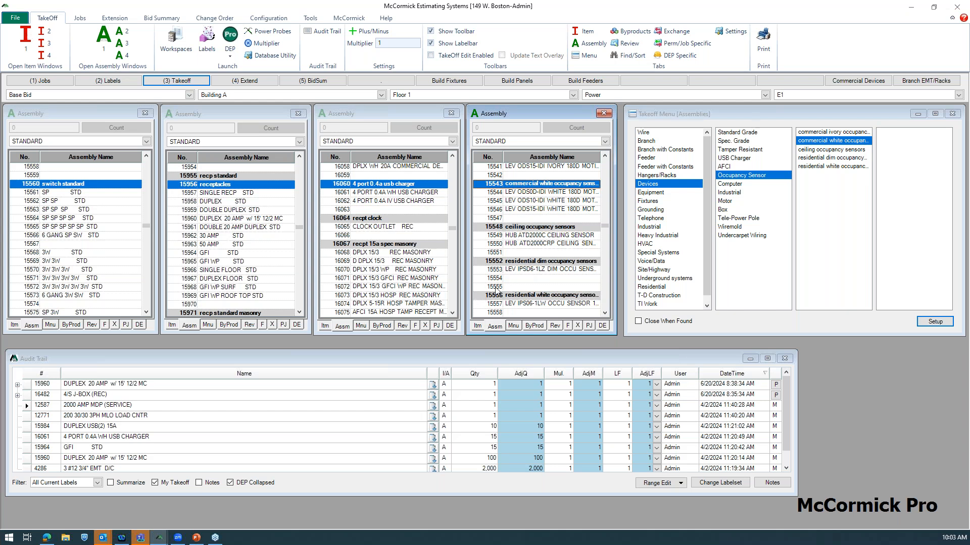
# Step: Close the assembly window listing the occupancy sensors and show the Branch category of the takeoff menu
pyautogui.click(605, 113)
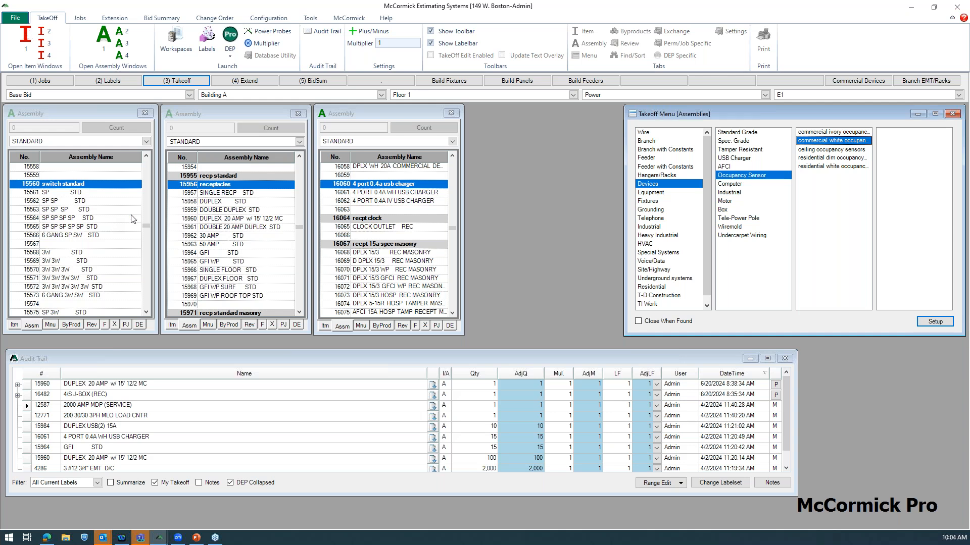
pyautogui.click(651, 141)
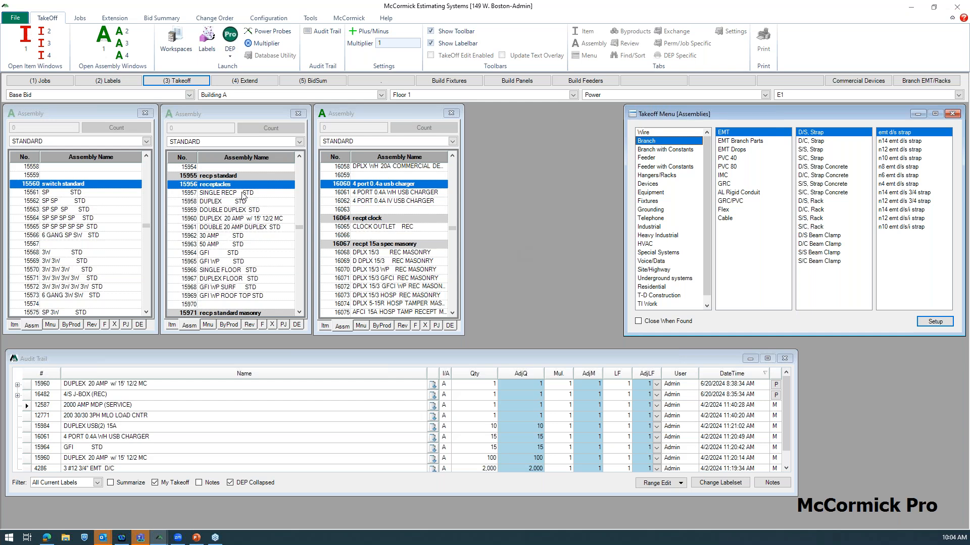
# Step: Take off a quantity of 1 each for the SP STD switch and SINGLE RECP STD receptacle assemblies
pyautogui.click(89, 194)
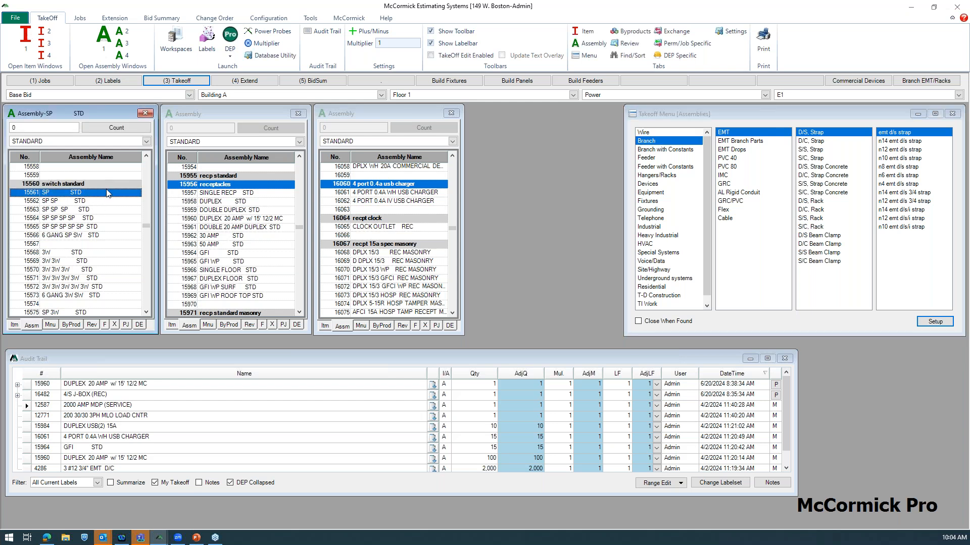
pyautogui.write('1')
pyautogui.click(74, 210)
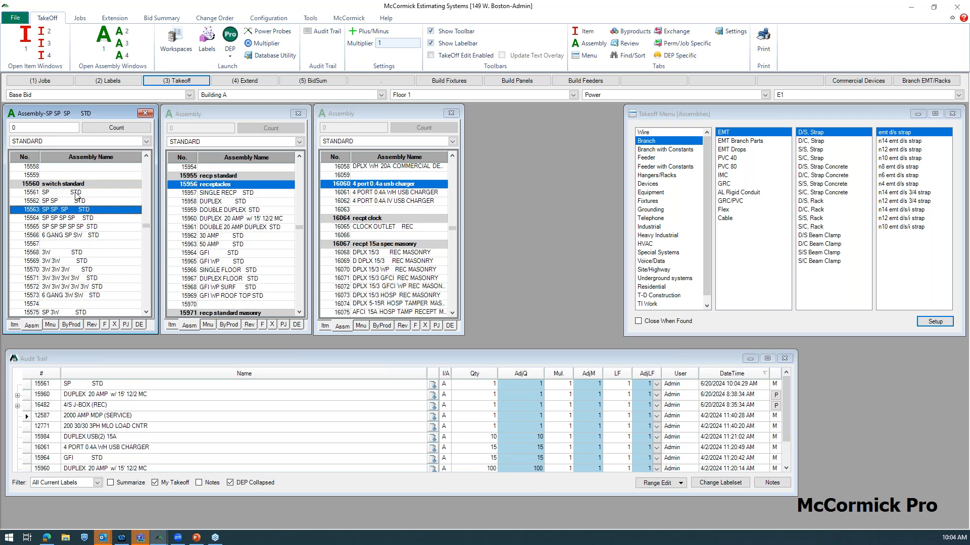
pyautogui.click(207, 193)
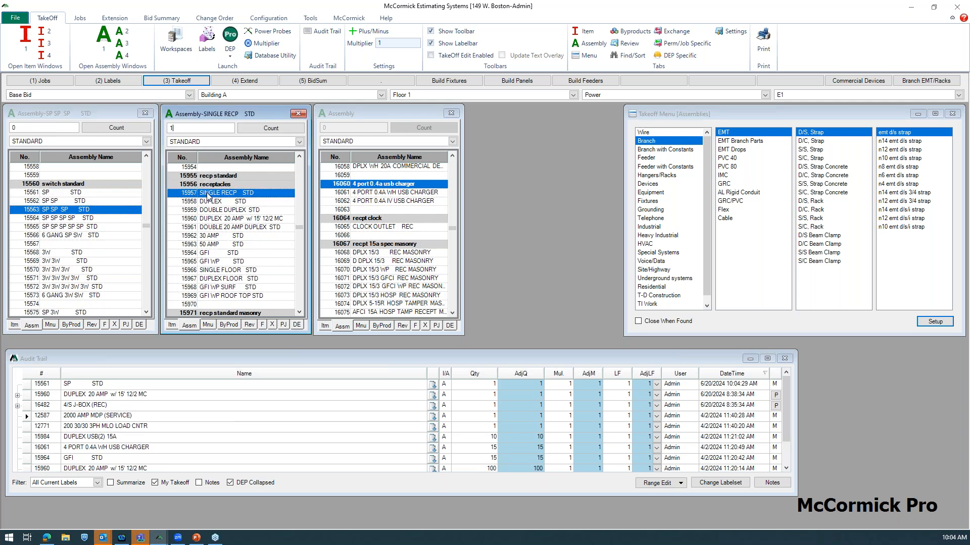
pyautogui.write('1')
pyautogui.press('Return')
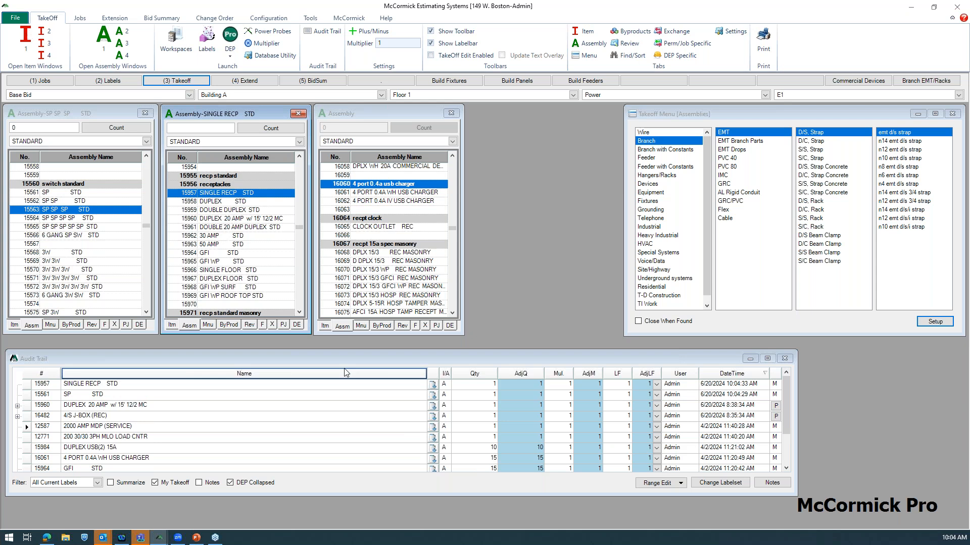
# Step: Bring up the floor 1 power drawing in Design Estimating Pro and make DUPLEX STD the active assembly for it
pyautogui.click(230, 36)
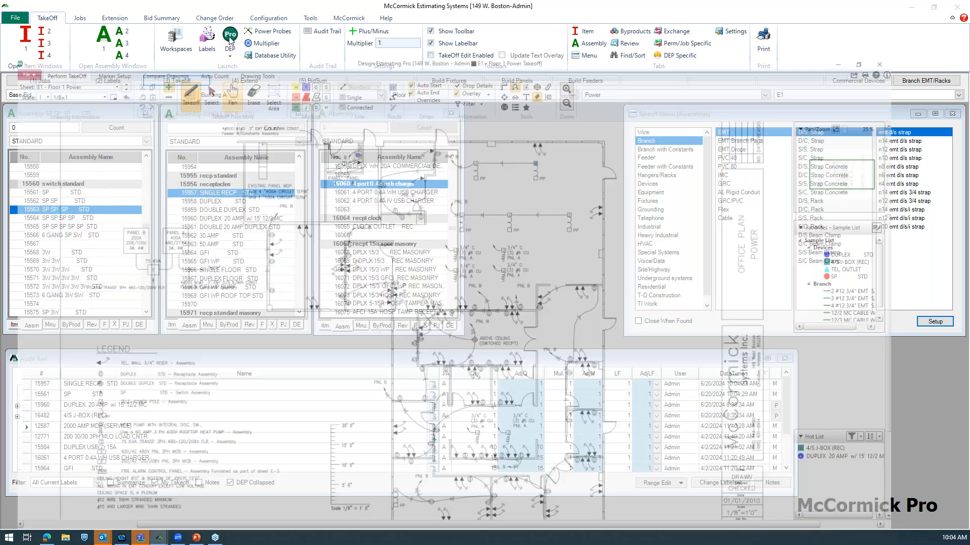
pyautogui.scroll(4, 303, 184)
pyautogui.moveTo(894, 128); pyautogui.dragTo(894, 125)
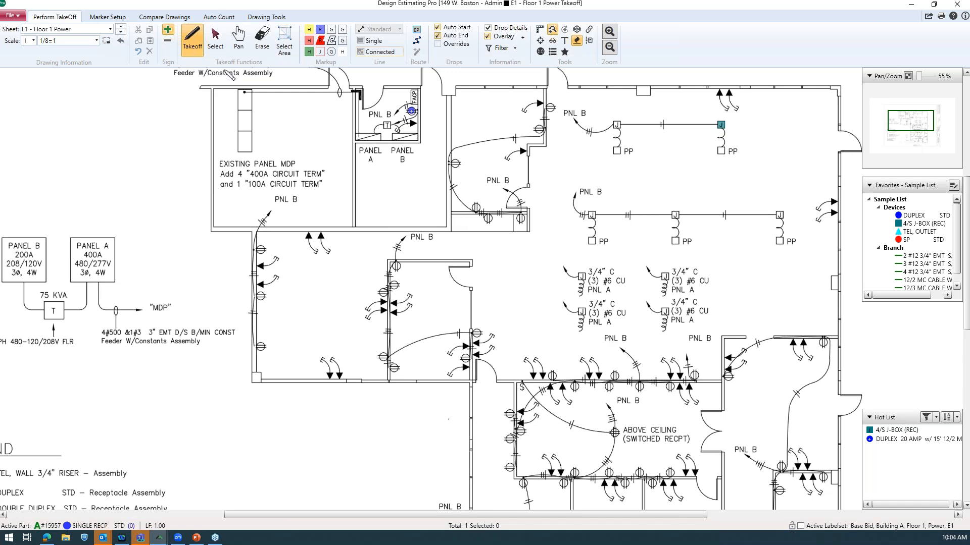
pyautogui.moveTo(191, 9); pyautogui.dragTo(679, 20)
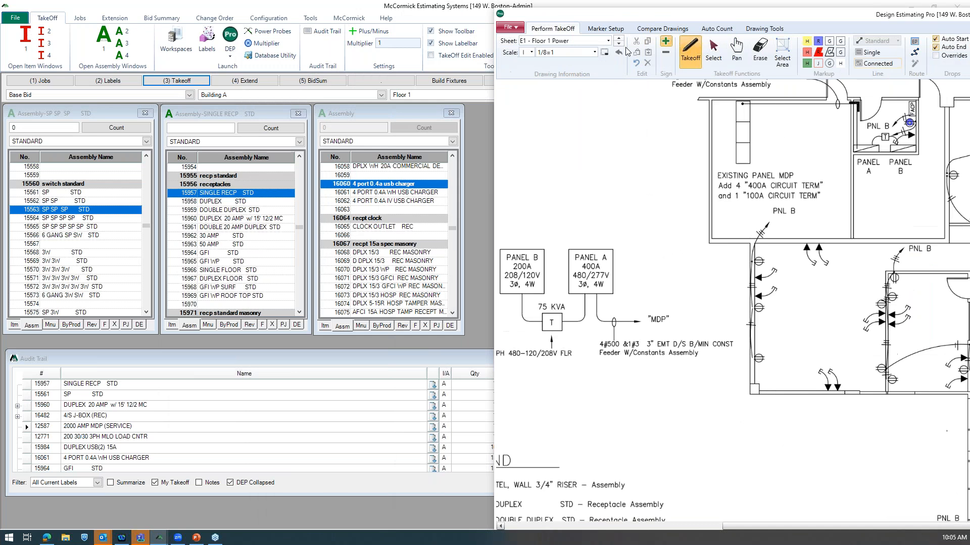
pyautogui.click(225, 210)
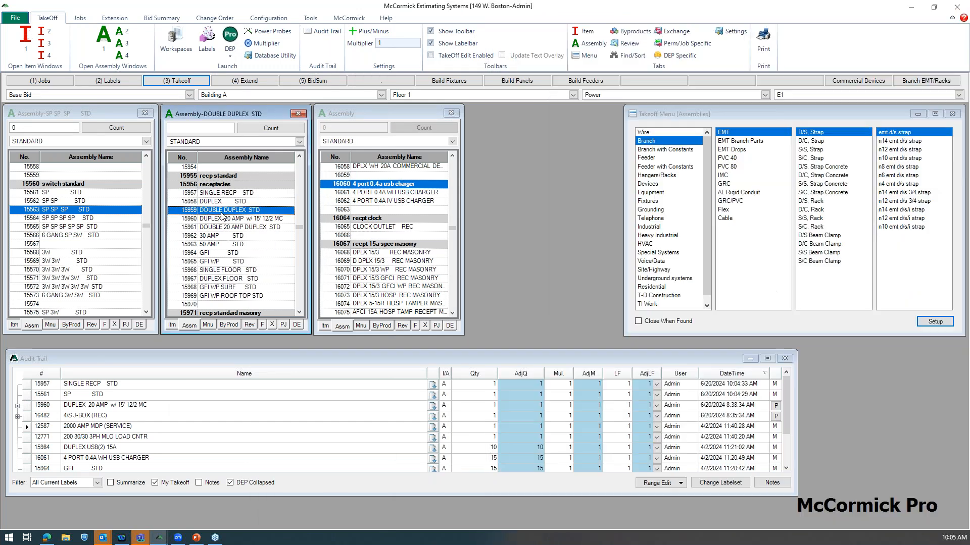
pyautogui.click(225, 202)
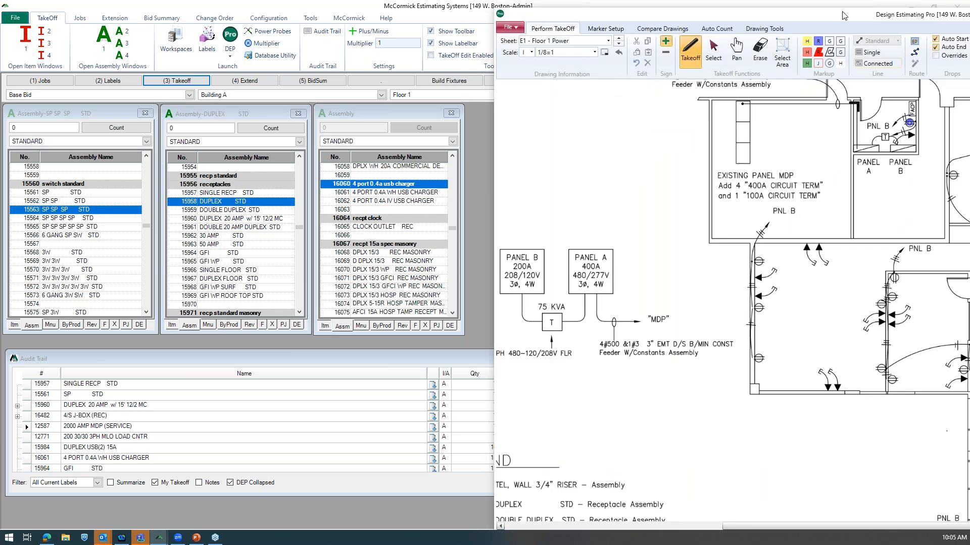
pyautogui.moveTo(796, 13)
pyautogui.mouseDown()
pyautogui.moveTo(344, 10)
pyautogui.moveTo(342, 1)
pyautogui.mouseUp()
# Step: Mark 25 receptacle symbols across the upper part of the floor 1 power plan with the DUPLEX STD assembly
pyautogui.click(549, 106)
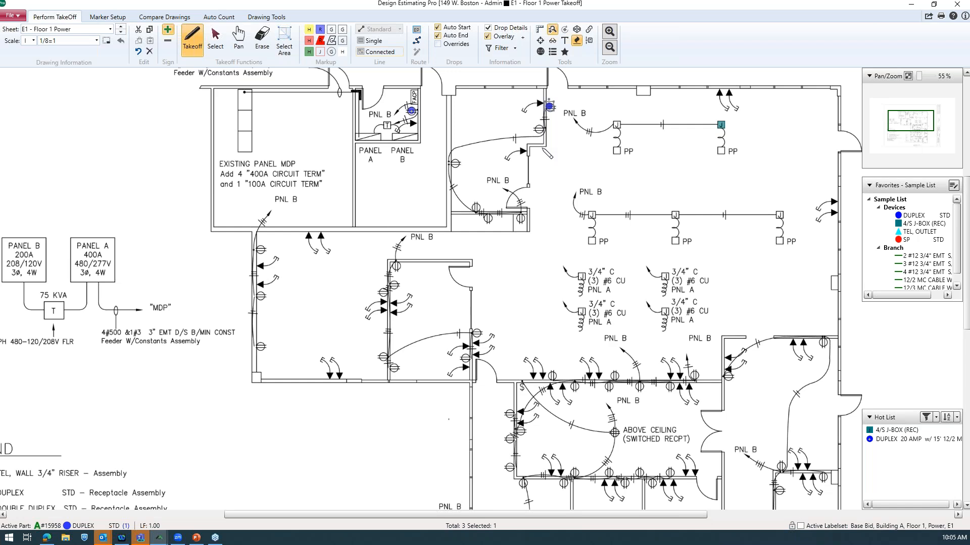
pyautogui.click(539, 130)
pyautogui.click(455, 163)
pyautogui.click(474, 204)
pyautogui.click(487, 218)
pyautogui.click(522, 218)
pyautogui.click(258, 249)
pyautogui.click(261, 295)
pyautogui.click(261, 346)
pyautogui.click(395, 366)
pyautogui.click(383, 357)
pyautogui.click(382, 291)
pyautogui.click(393, 285)
pyautogui.click(397, 270)
pyautogui.click(475, 334)
pyautogui.click(461, 359)
pyautogui.click(548, 373)
pyautogui.click(573, 386)
pyautogui.click(608, 387)
pyautogui.click(613, 377)
pyautogui.click(639, 387)
pyautogui.click(670, 387)
pyautogui.click(692, 376)
pyautogui.click(731, 377)
pyautogui.click(825, 343)
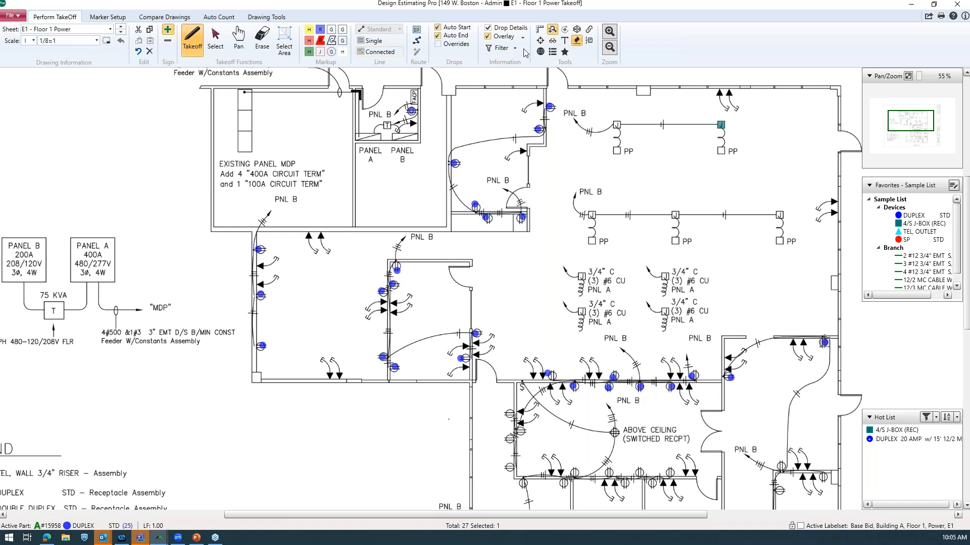
# Step: Show the takeoff legend on the drawing and run 2 #12 3/4" EMT S/S between the far-left room's two upper receptacles
pyautogui.click(553, 51)
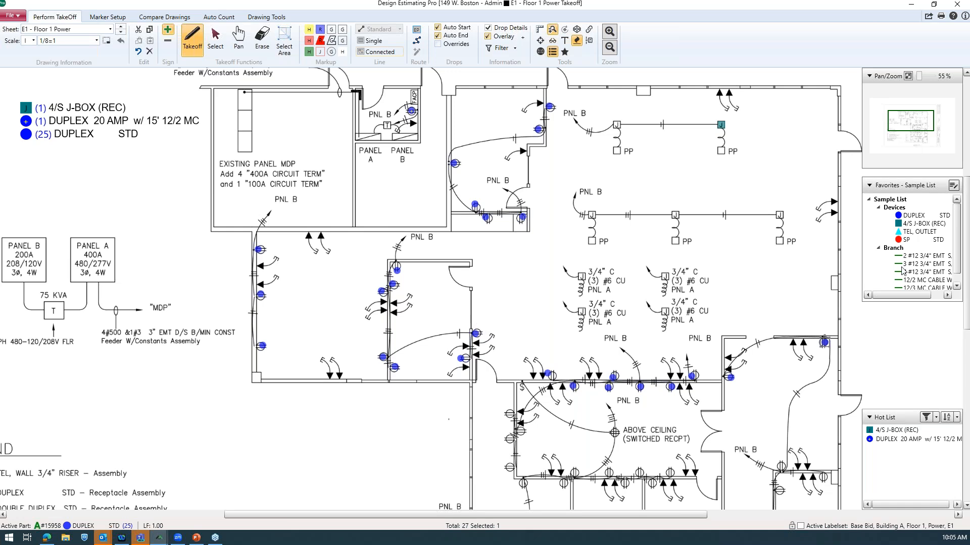
pyautogui.click(912, 256)
pyautogui.click(257, 296)
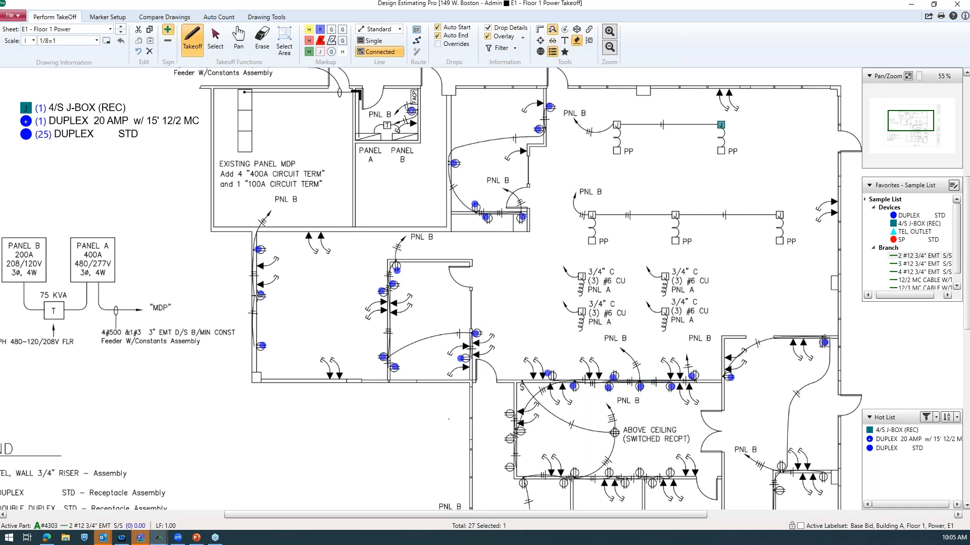
pyautogui.doubleClick(254, 250)
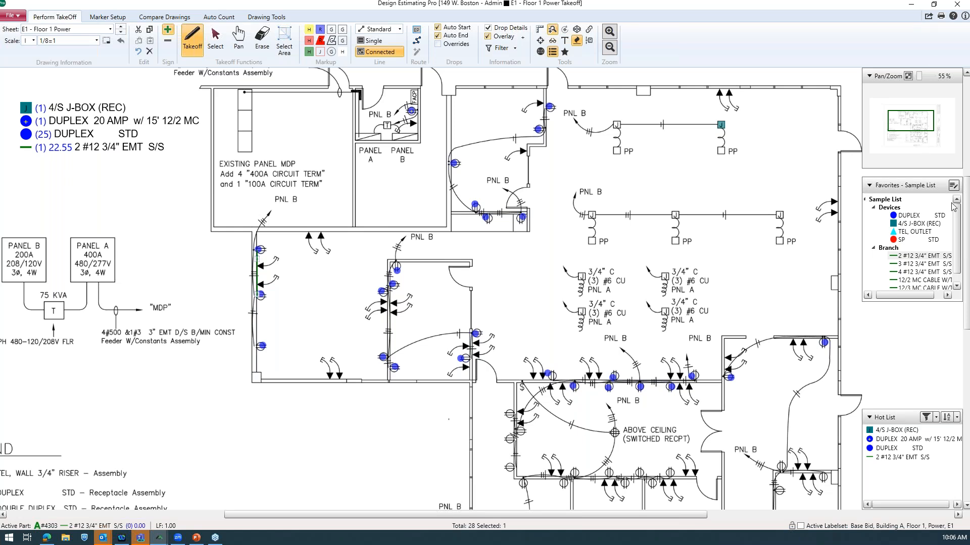
# Step: Make DUPLEX 20 AMP w/ 15' 12/2 MC the active assembly and mark three receptacles along the left wall of the switched-receptacle room
pyautogui.click(909, 6)
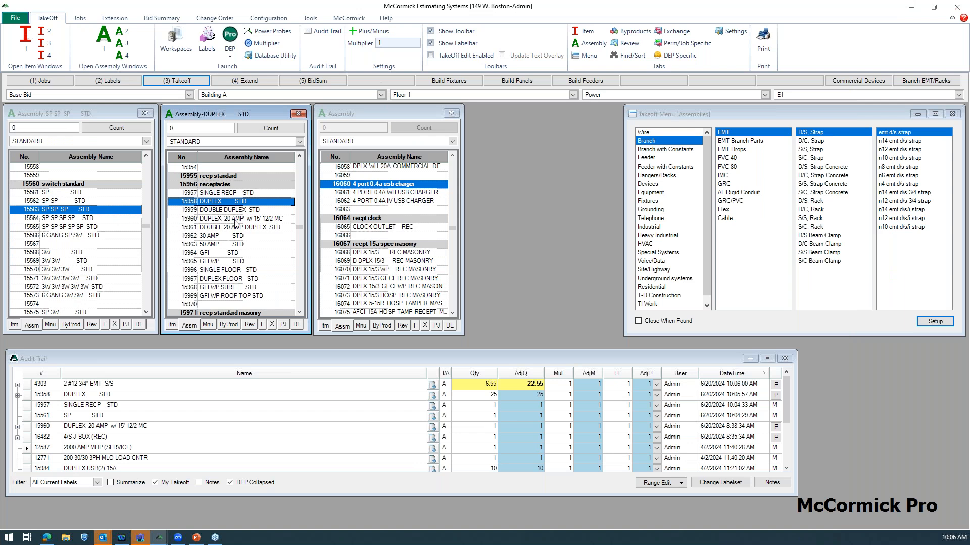
pyautogui.click(235, 220)
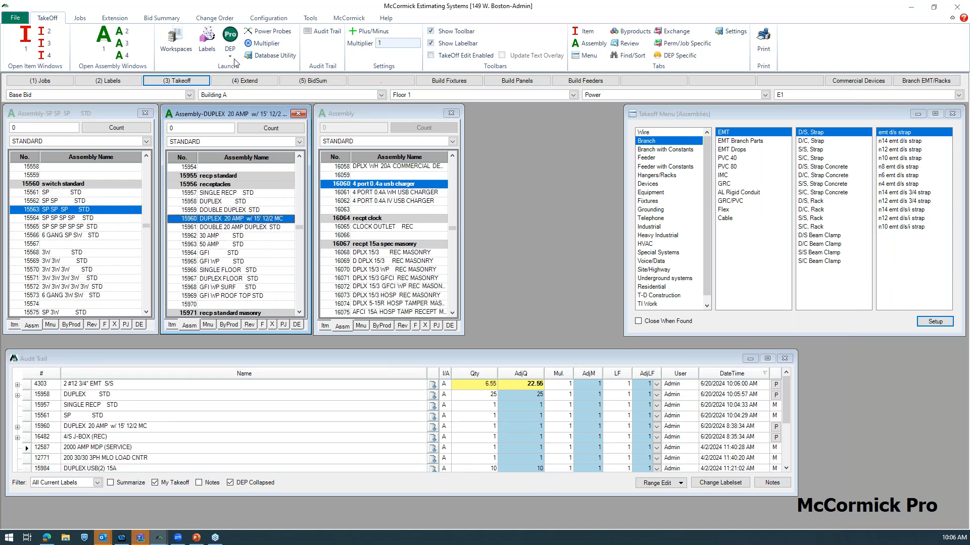
pyautogui.click(231, 37)
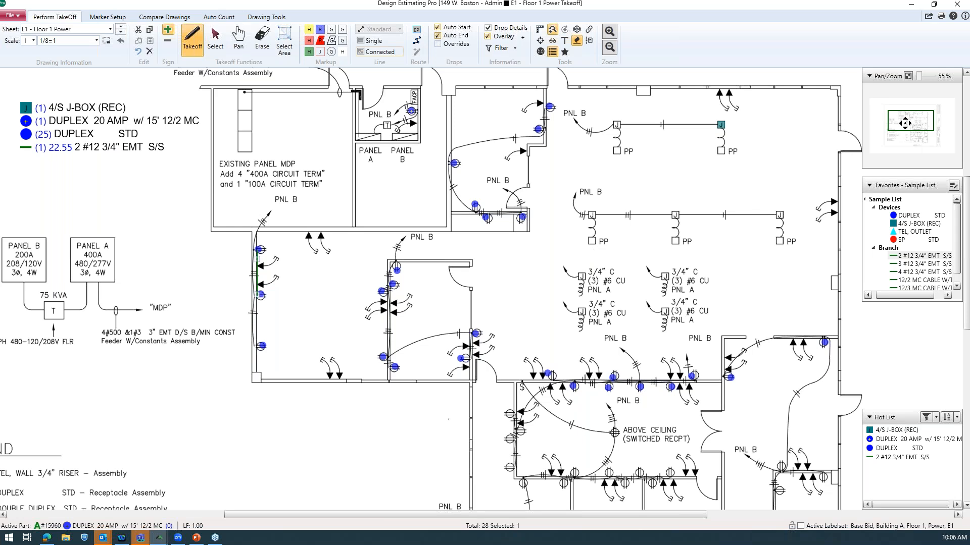
pyautogui.moveTo(905, 123); pyautogui.dragTo(905, 125)
pyautogui.click(513, 383)
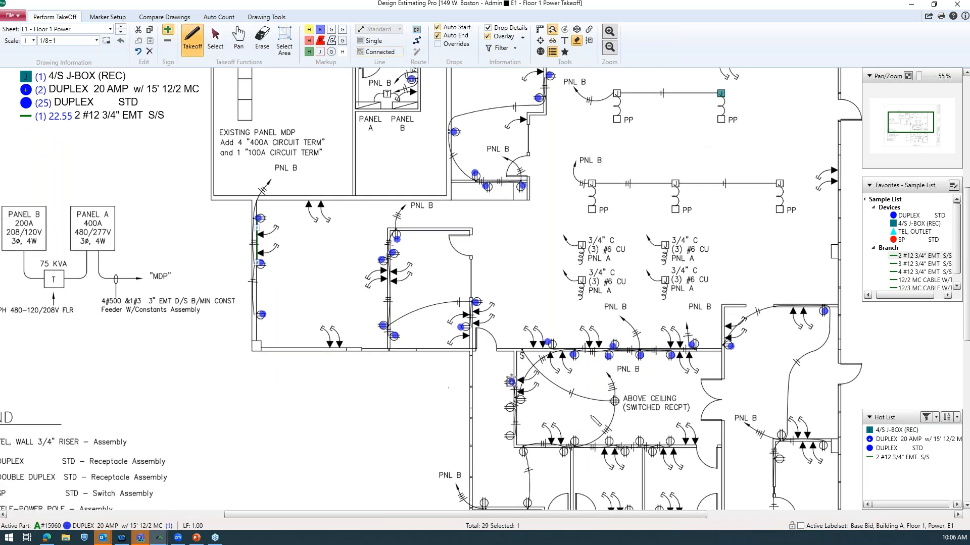
pyautogui.click(517, 400)
pyautogui.click(508, 407)
# Step: Run an Auto Count of the duplex receptacle symbol within a rectangular search area around the lower rooms of the plan
pyautogui.moveTo(914, 127); pyautogui.dragTo(916, 135)
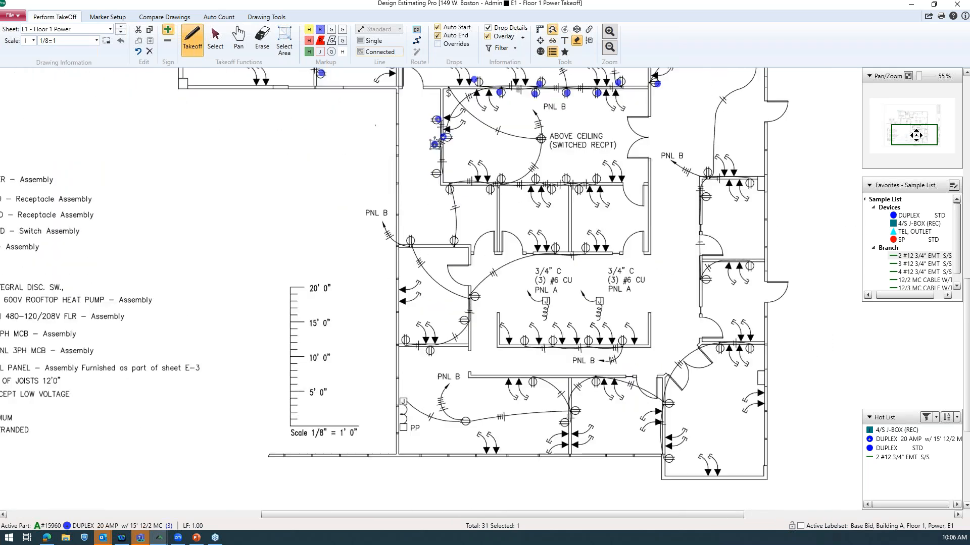
pyautogui.click(218, 16)
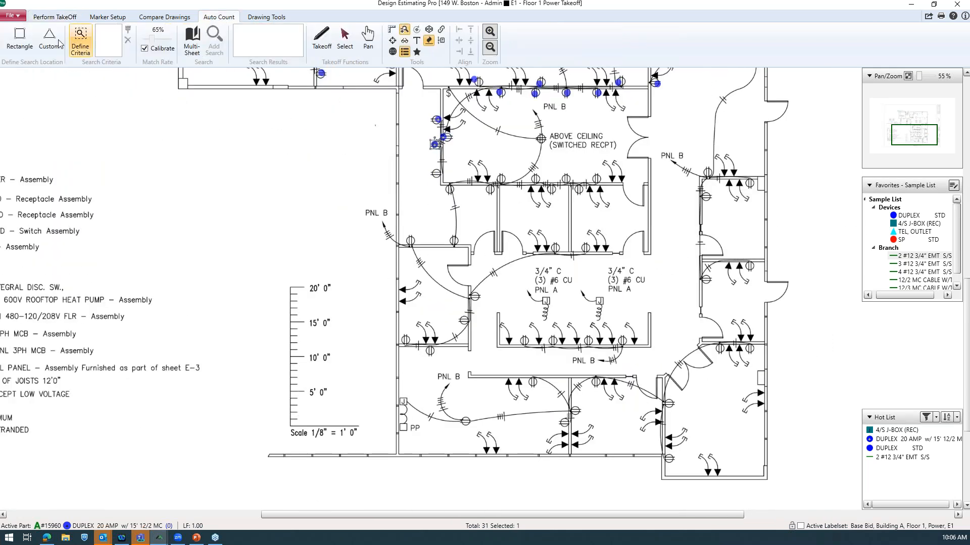
pyautogui.click(20, 38)
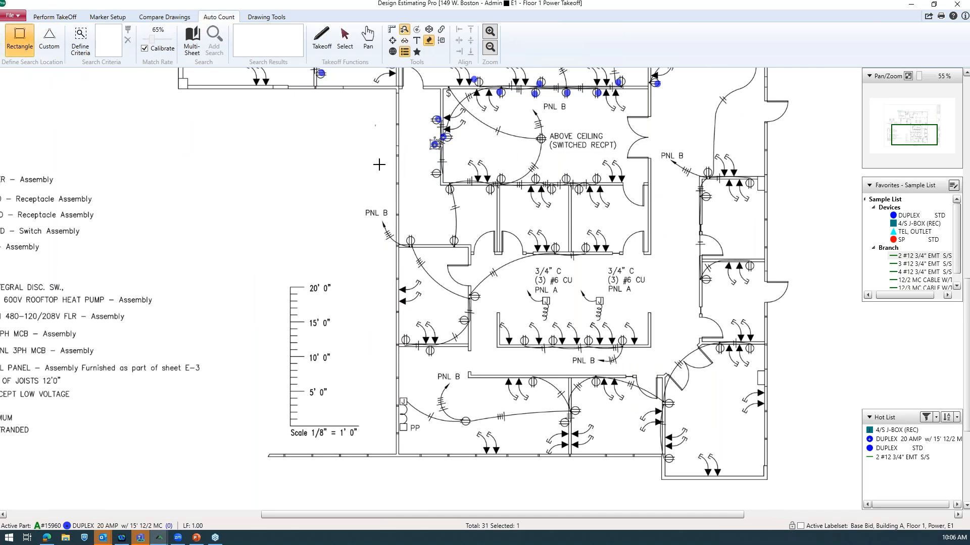
pyautogui.moveTo(379, 157)
pyautogui.mouseDown()
pyautogui.moveTo(747, 292)
pyautogui.moveTo(784, 433)
pyautogui.moveTo(777, 486)
pyautogui.mouseUp()
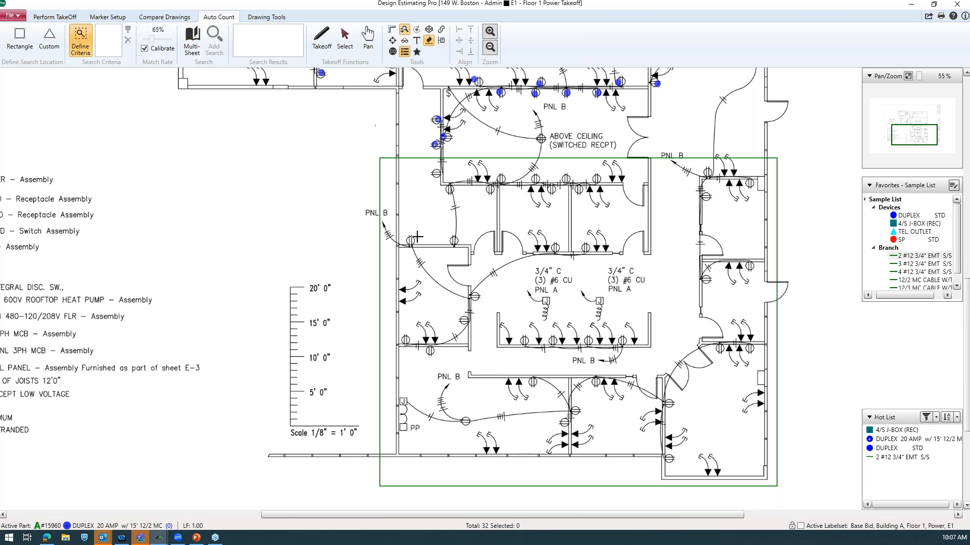
pyautogui.moveTo(405, 233); pyautogui.dragTo(417, 247)
pyautogui.click(213, 44)
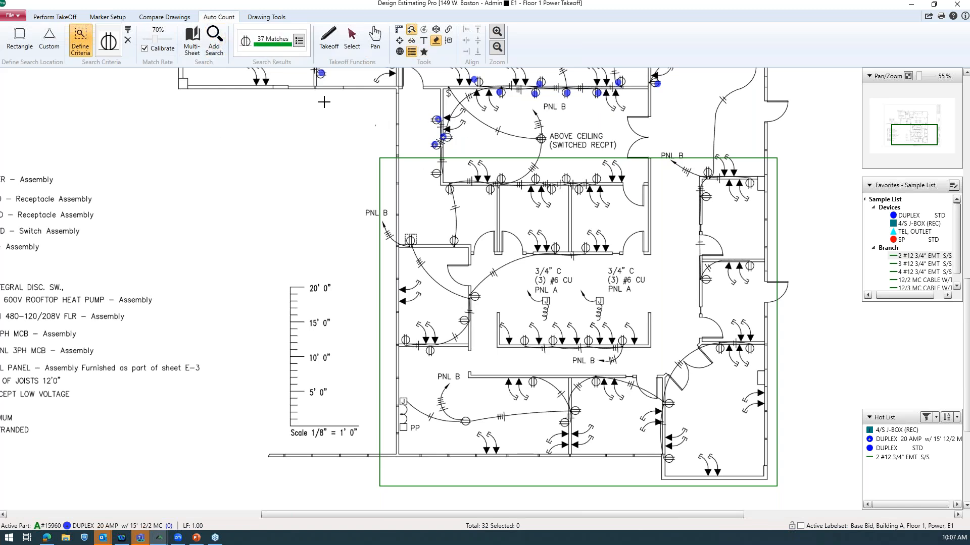
# Step: Accept all Auto Count matches as takeoff except the J-box symbol and the wire tick marks, and close the results
pyautogui.click(299, 41)
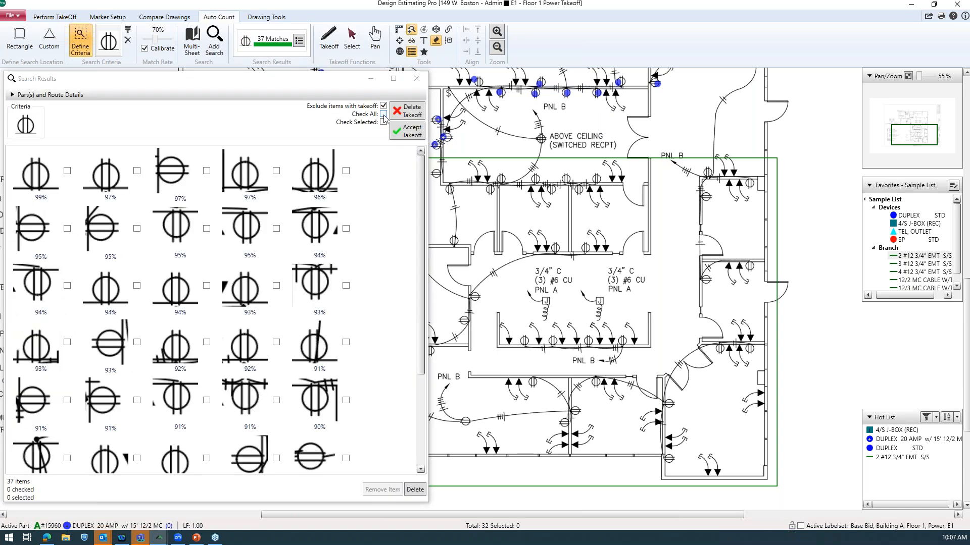
pyautogui.click(383, 114)
pyautogui.scroll(-2, 386, 179)
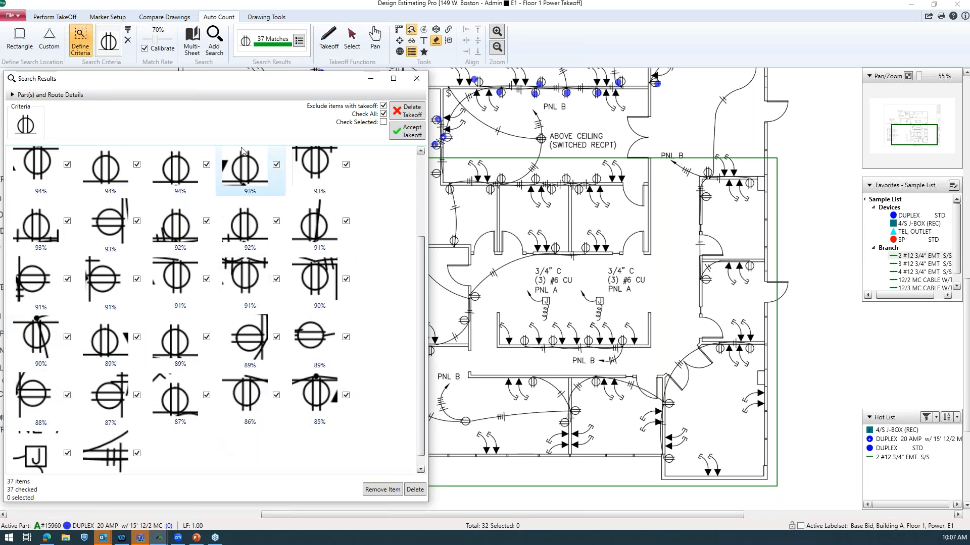
pyautogui.click(136, 453)
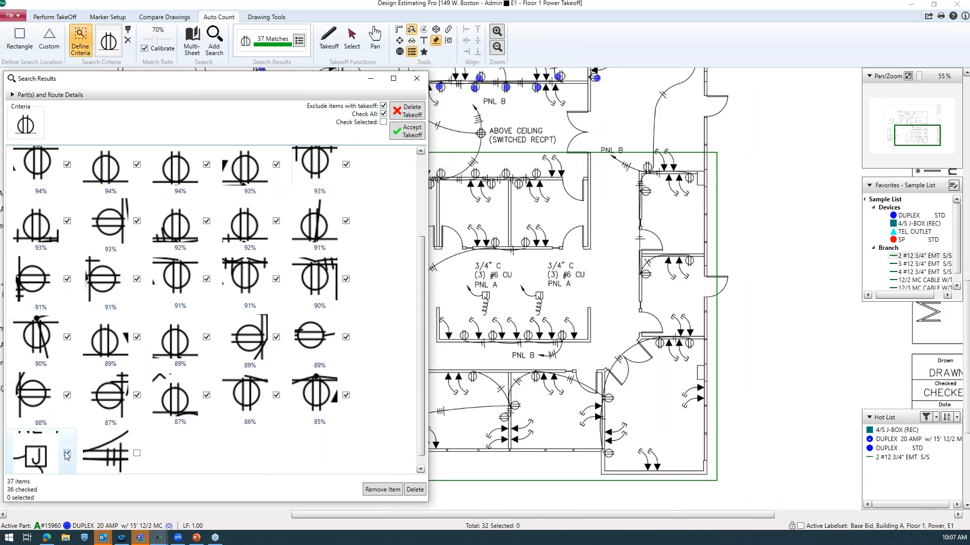
pyautogui.click(408, 134)
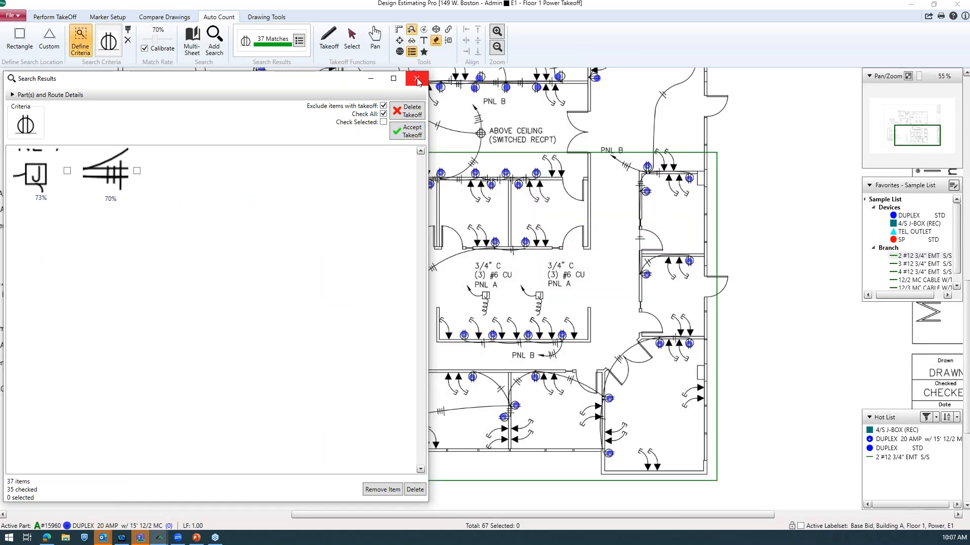
pyautogui.click(417, 79)
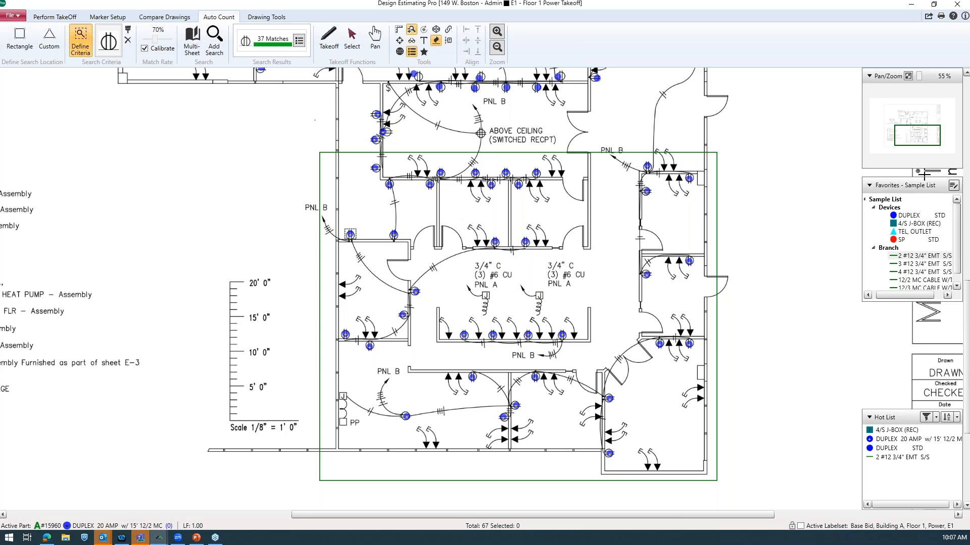
# Step: Return to manual takeoff and view the marked receptacles in the upper and middle rooms of the plan up close
pyautogui.moveTo(919, 139); pyautogui.dragTo(912, 126)
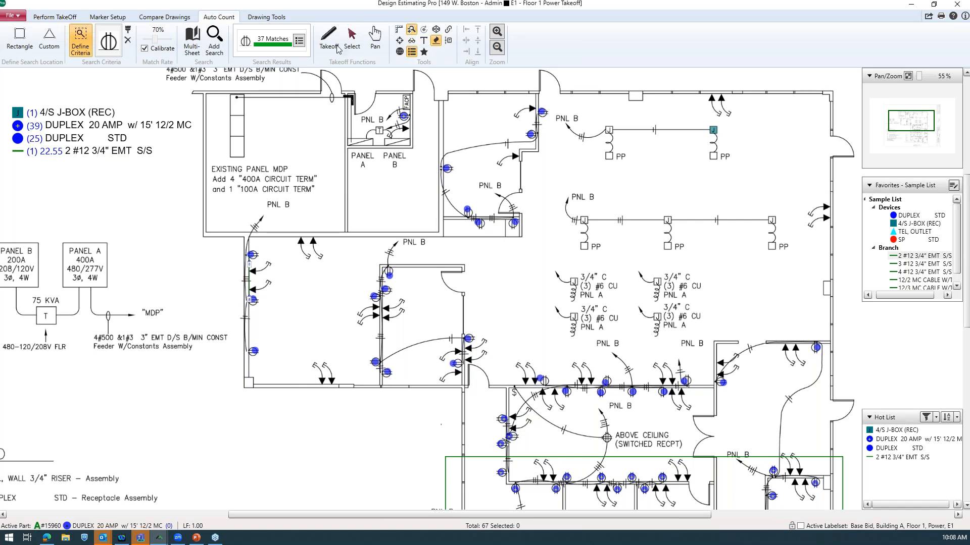
pyautogui.click(67, 16)
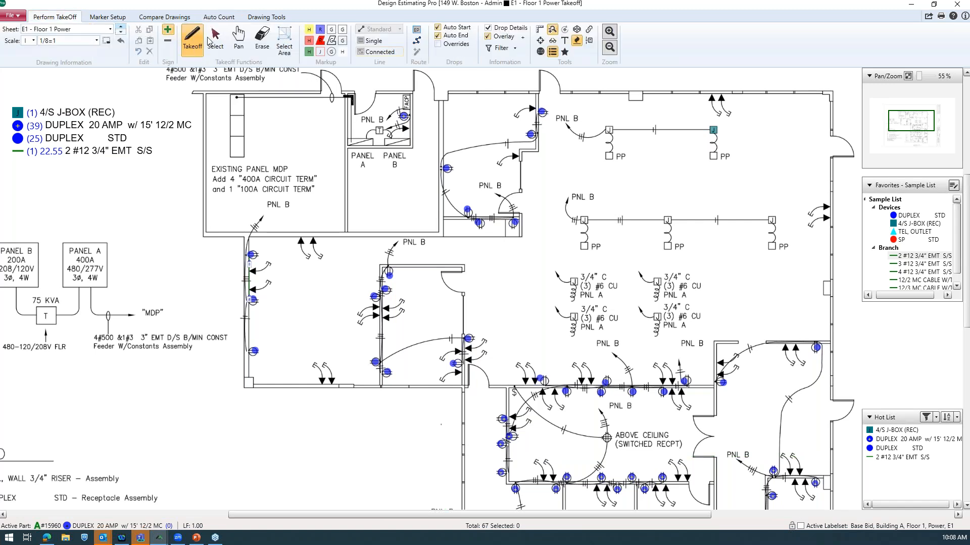
pyautogui.click(553, 41)
pyautogui.scroll(-1, 514, 419)
pyautogui.scroll(3, 514, 419)
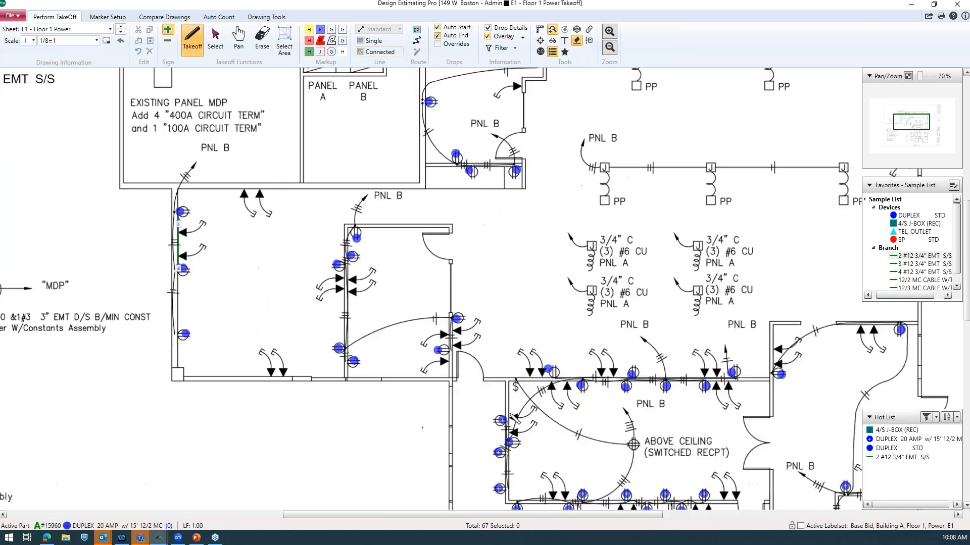
# Step: Add a yellow + MC text overlay to the DUPLEX 20 AMP w/ 15' 12/2 MC assembly, applied to all matching parts and the main database
pyautogui.click(497, 424)
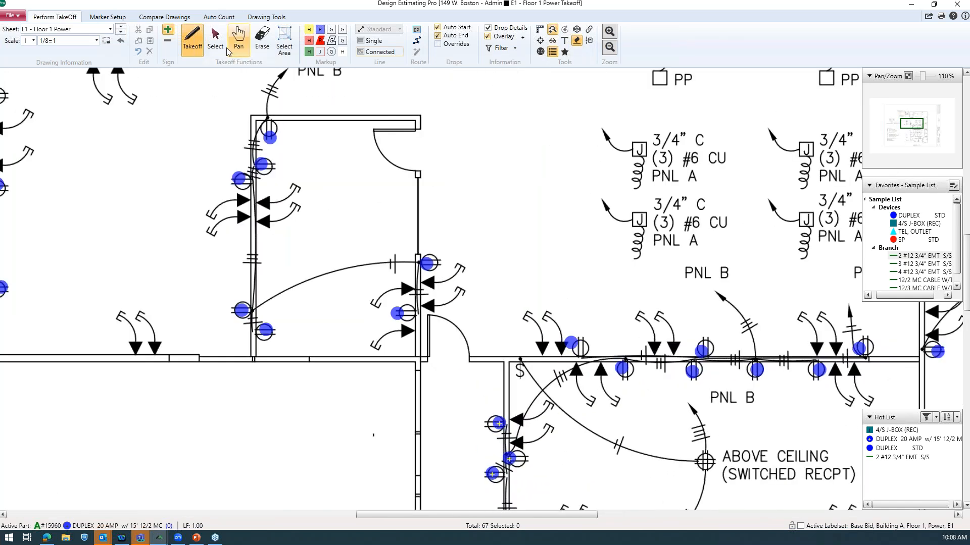
pyautogui.press('Escape')
pyautogui.doubleClick(499, 424)
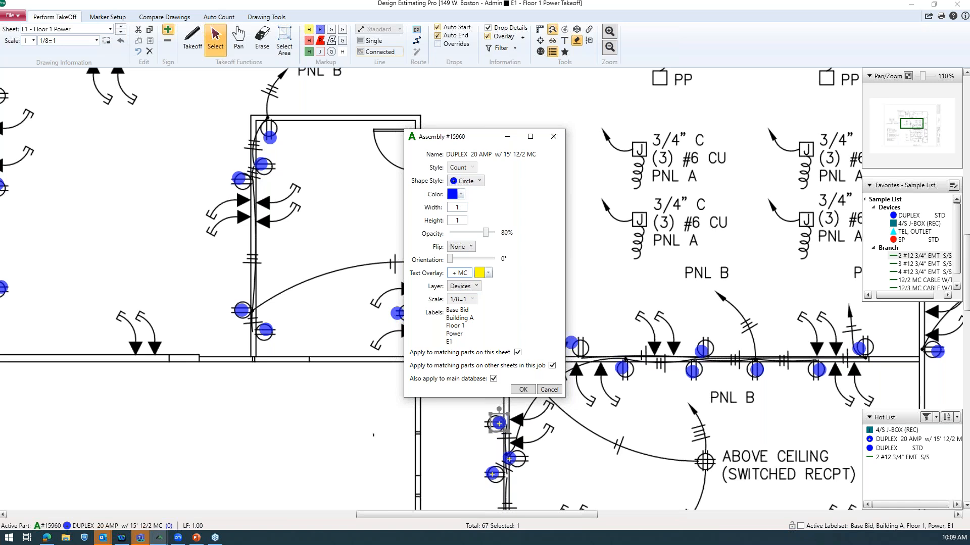
pyautogui.click(520, 389)
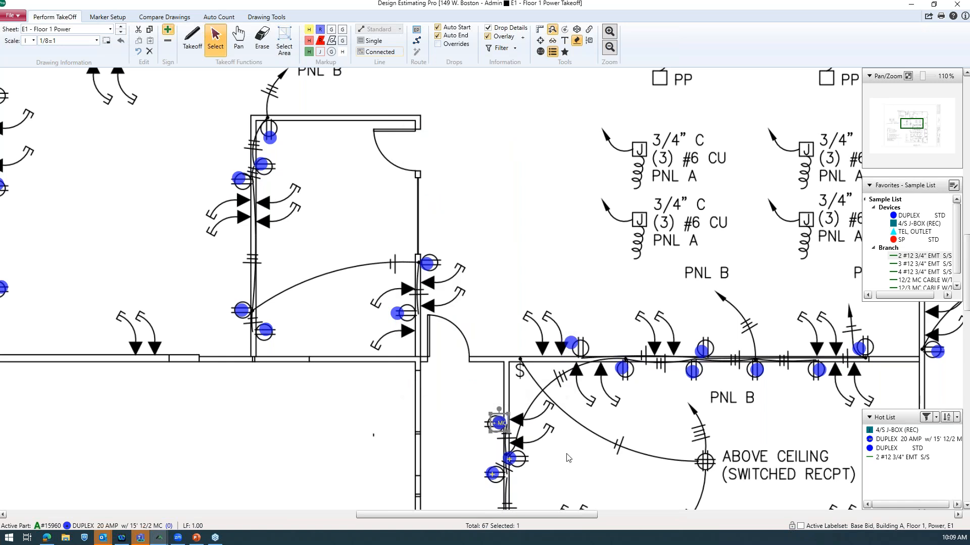
pyautogui.scroll(4, 574, 459)
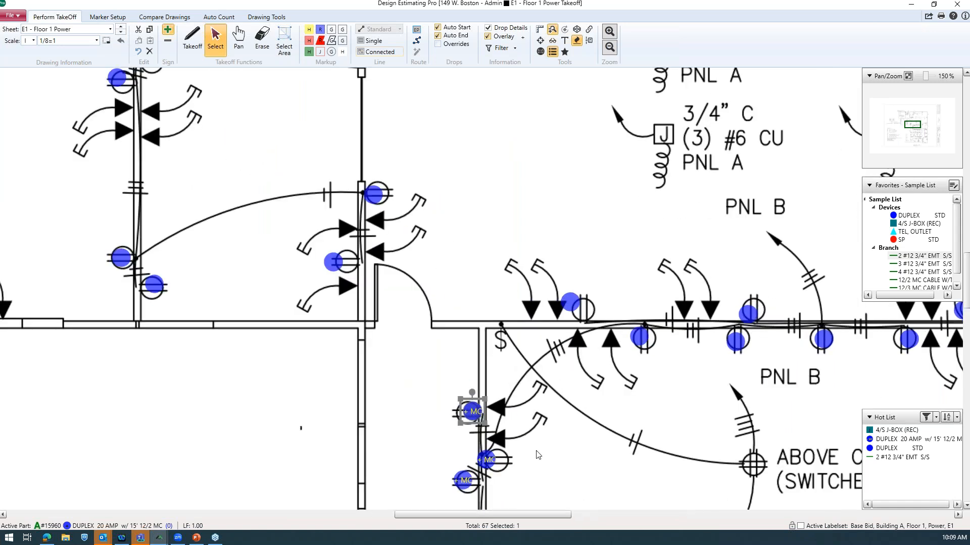
pyautogui.scroll(-4, 467, 439)
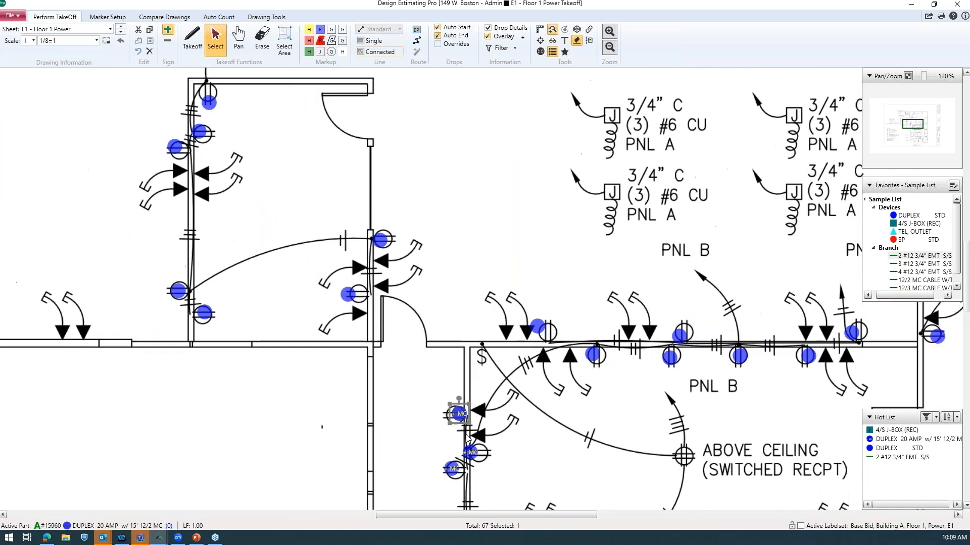
pyautogui.scroll(-3, 628, 374)
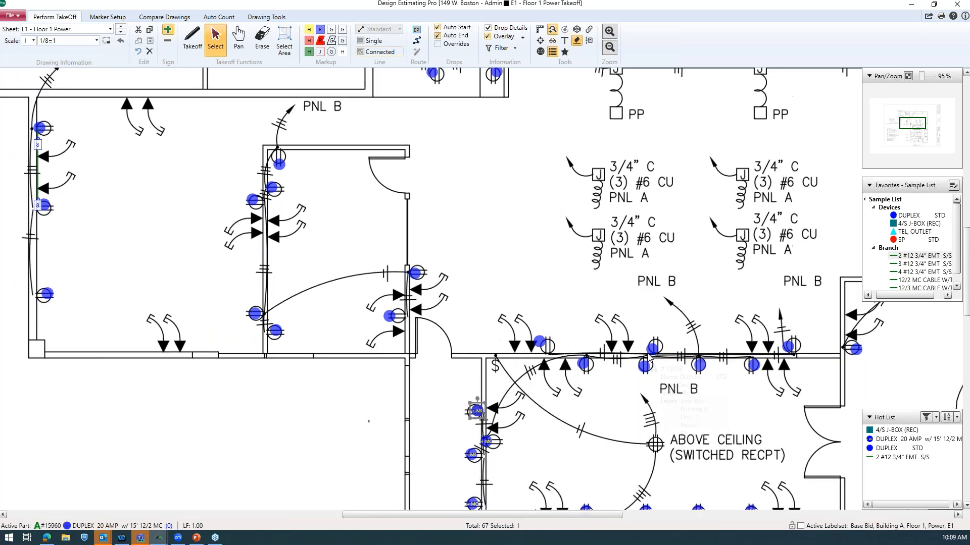
# Step: Draw an endpoint about 3.90 by 1.35 over the panel A symbol in the electrical room and title it Panel A
pyautogui.moveTo(909, 122); pyautogui.dragTo(913, 118)
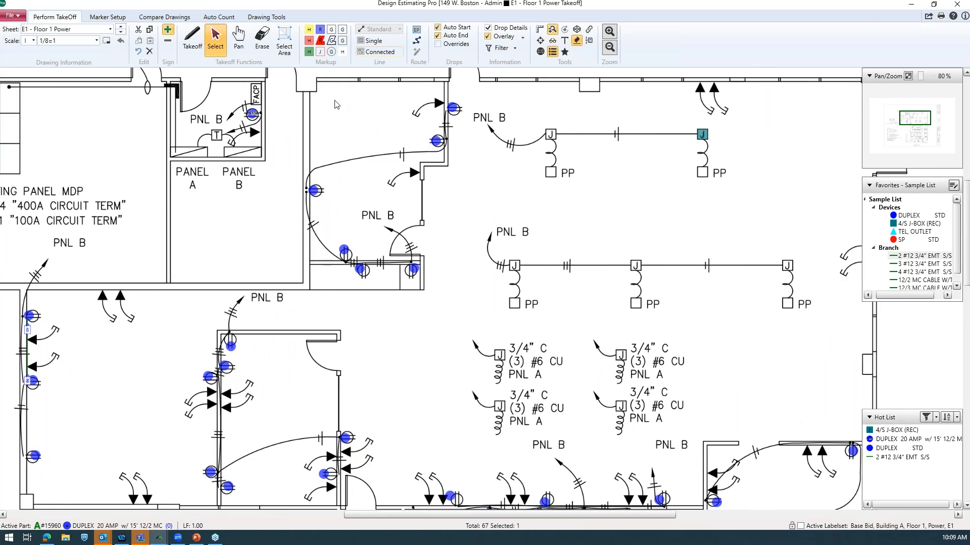
pyautogui.click(417, 32)
pyautogui.moveTo(171, 147); pyautogui.dragTo(209, 161)
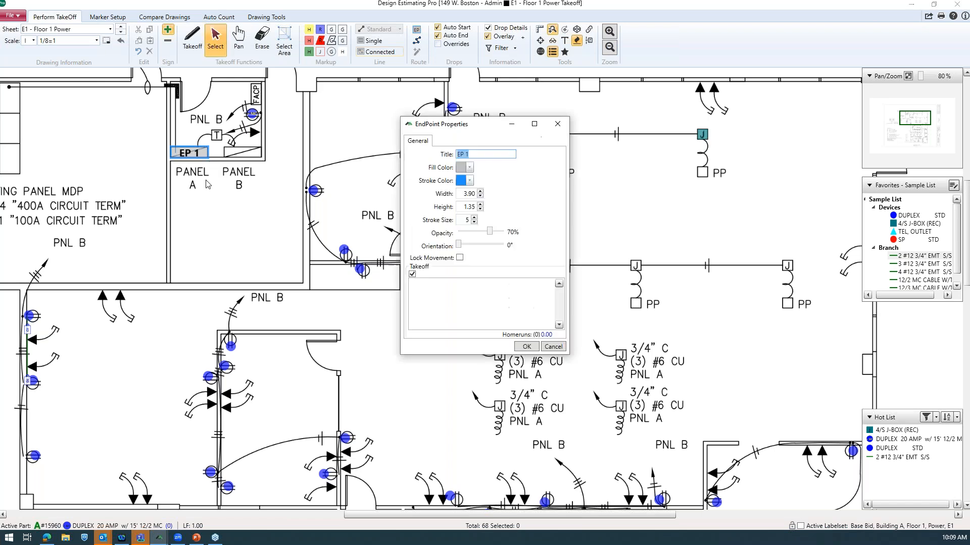
pyautogui.write('Panel')
pyautogui.click(526, 347)
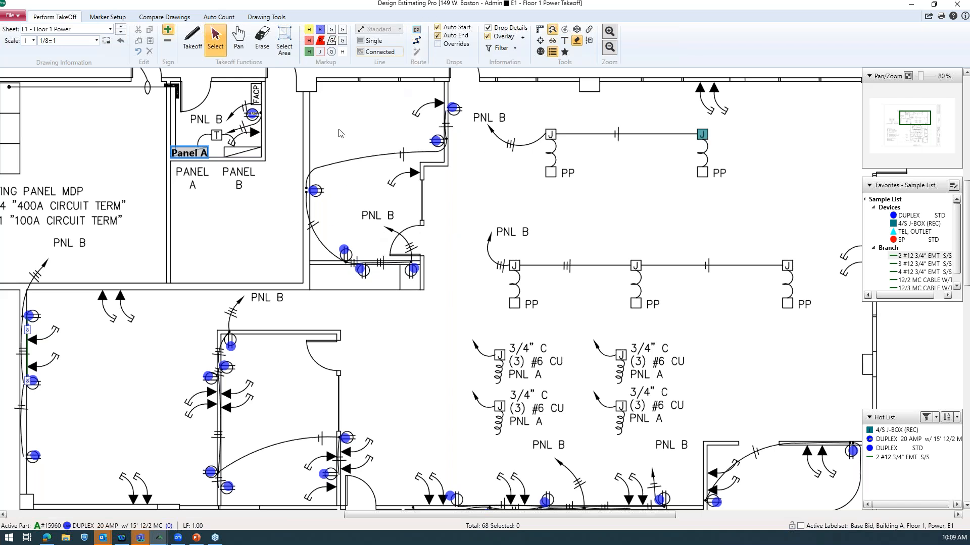
# Step: Draw an endpoint about 3.95 by 1.40 over the panel B symbol and title it Panel B
pyautogui.click(417, 31)
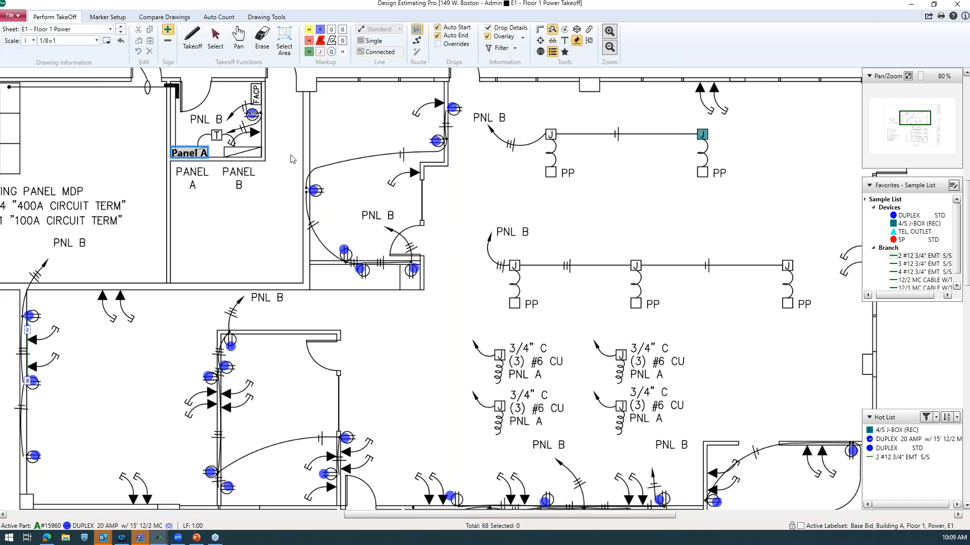
pyautogui.moveTo(224, 148); pyautogui.dragTo(264, 161)
pyautogui.write('Panel B')
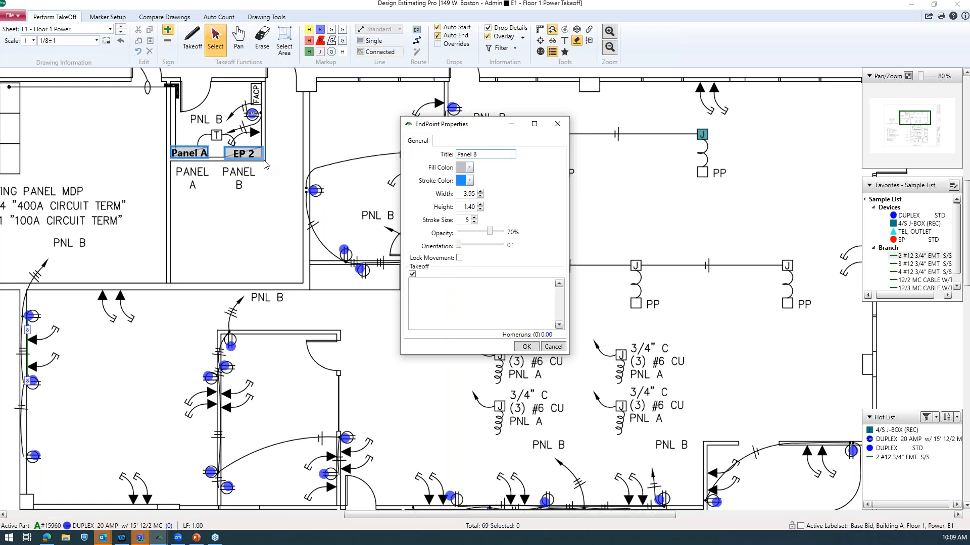
pyautogui.click(522, 348)
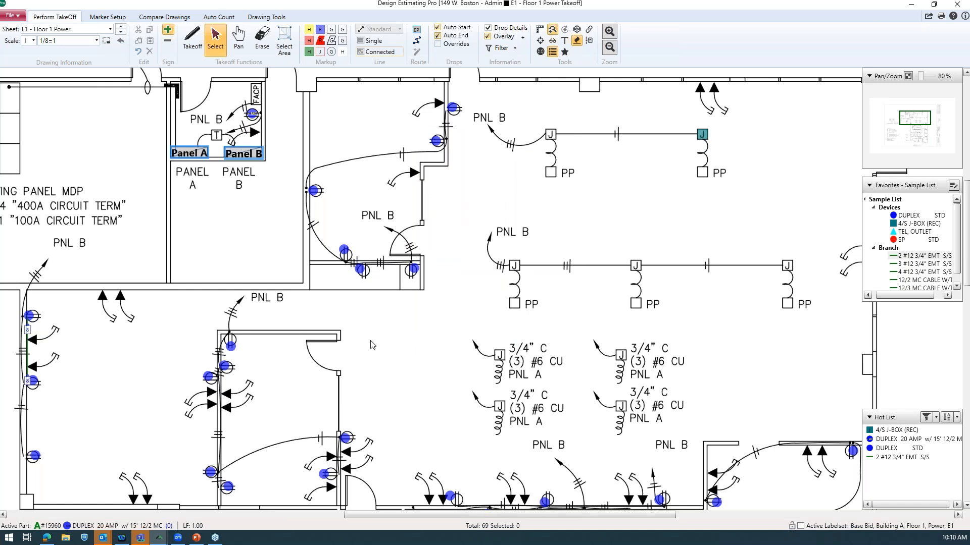
# Step: Add orthogonal 4 #12 3/4" EMT home runs from the west room's upper receptacle to Panel A and from the inner room's top receptacle to Panel B
pyautogui.click(917, 272)
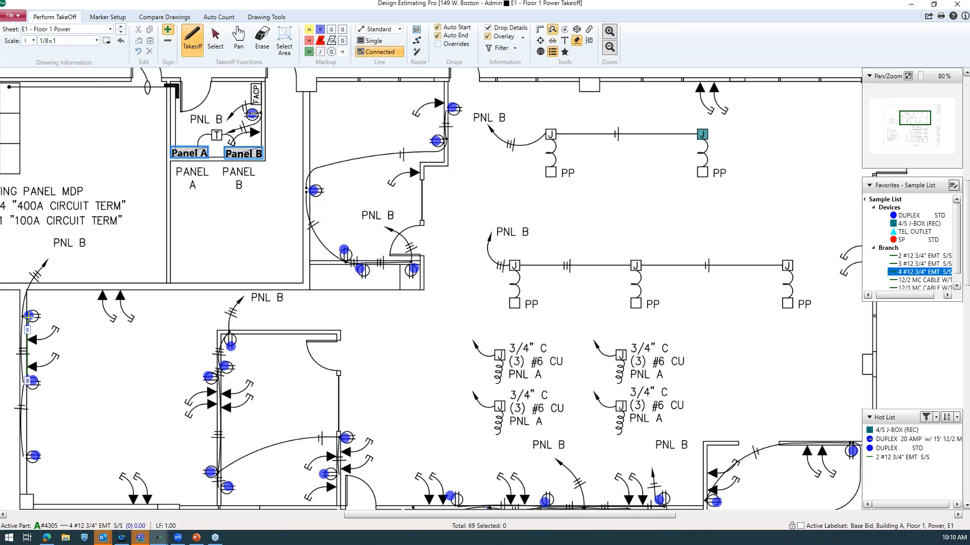
pyautogui.rightClick(29, 316)
pyautogui.moveTo(91, 491)
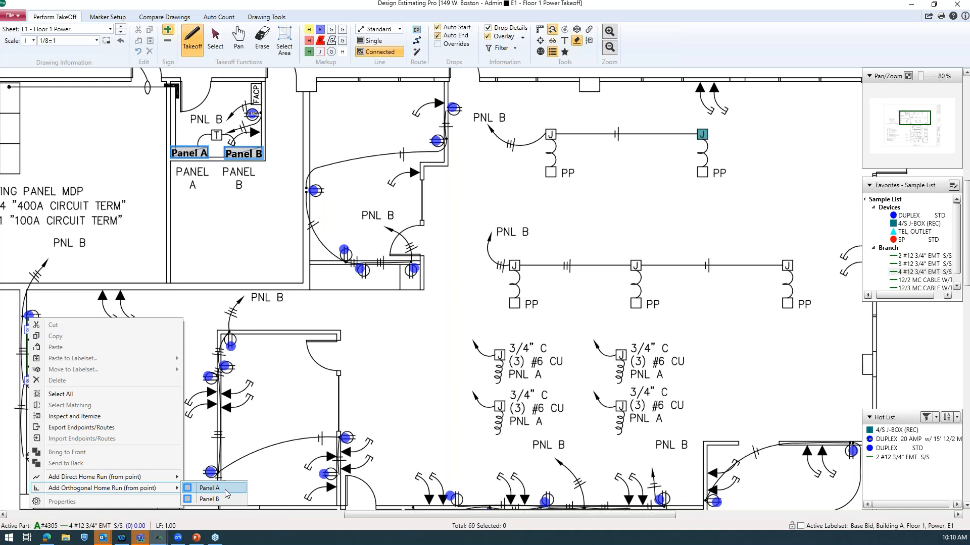
pyautogui.click(222, 489)
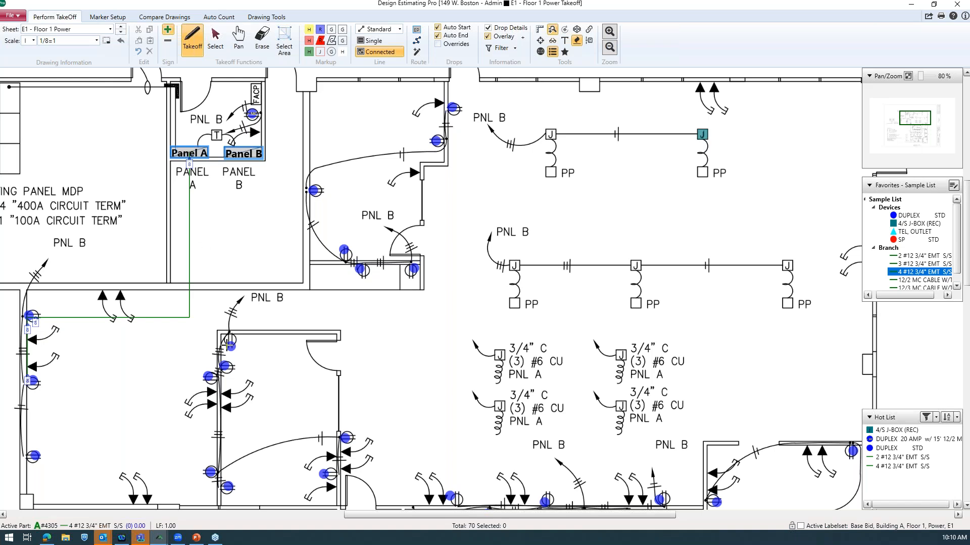
pyautogui.rightClick(232, 345)
pyautogui.moveTo(295, 322)
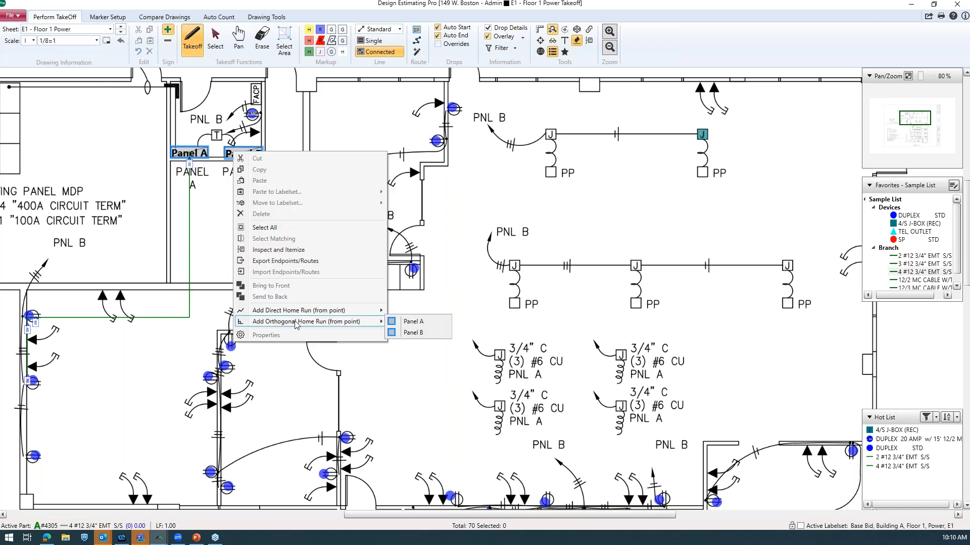
pyautogui.click(430, 335)
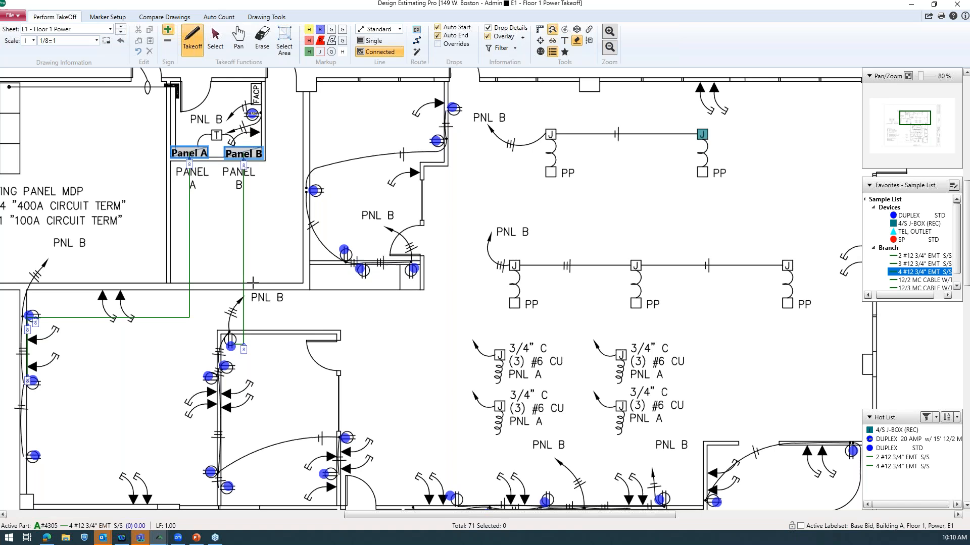
# Step: Draw a route path from the open area above the 3/4" C J-boxes, west past the inner room, then up to Panel A
pyautogui.click(419, 44)
pyautogui.click(575, 311)
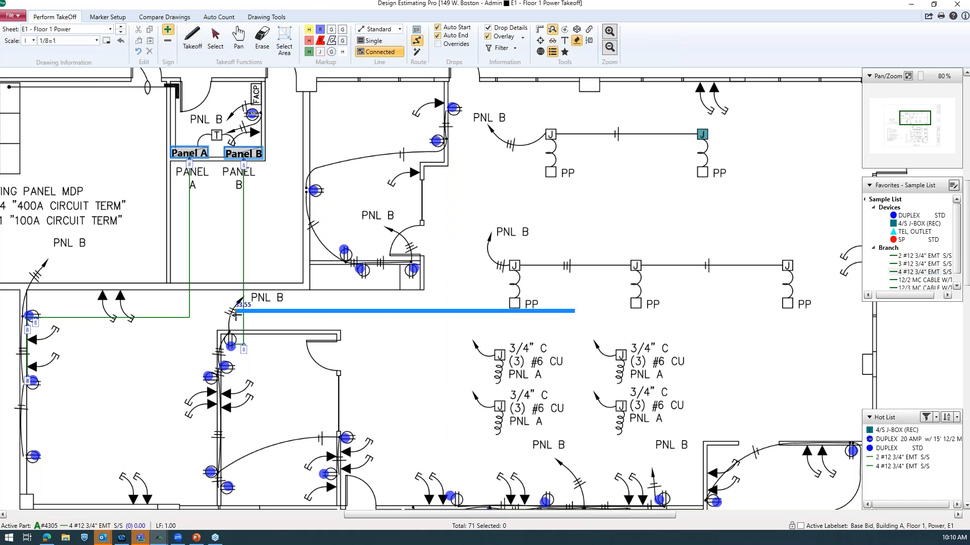
pyautogui.click(183, 302)
pyautogui.click(185, 154)
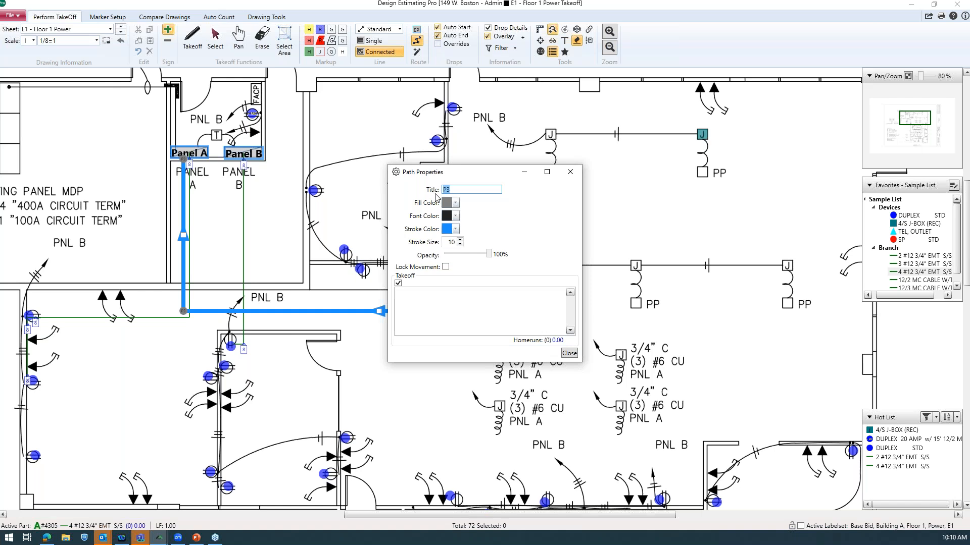
pyautogui.write('P')
pyautogui.click(570, 354)
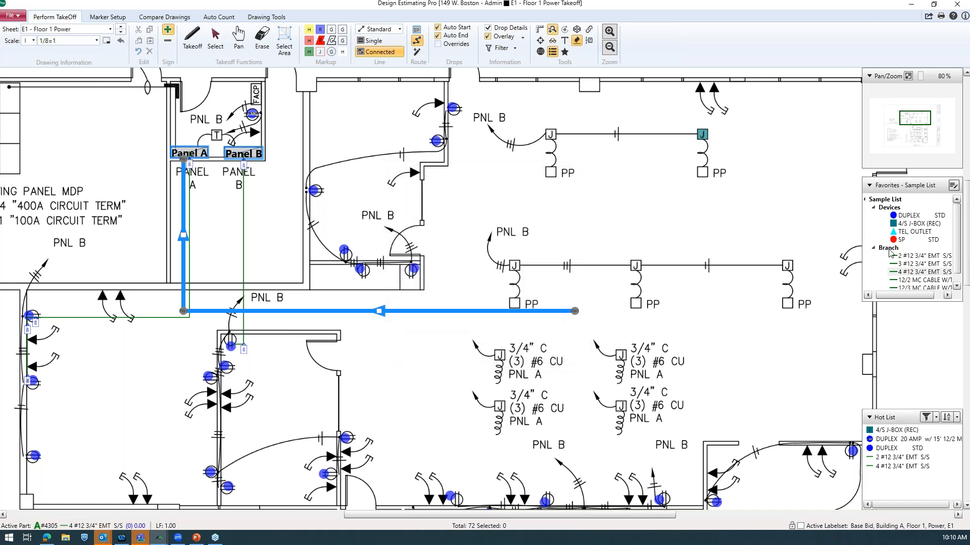
# Step: Mark eight J-boxes as 4/S J-BOX (REC): the four labelled 3/4" C, the middle row of three, and the unmarked one in the upper row
pyautogui.click(906, 224)
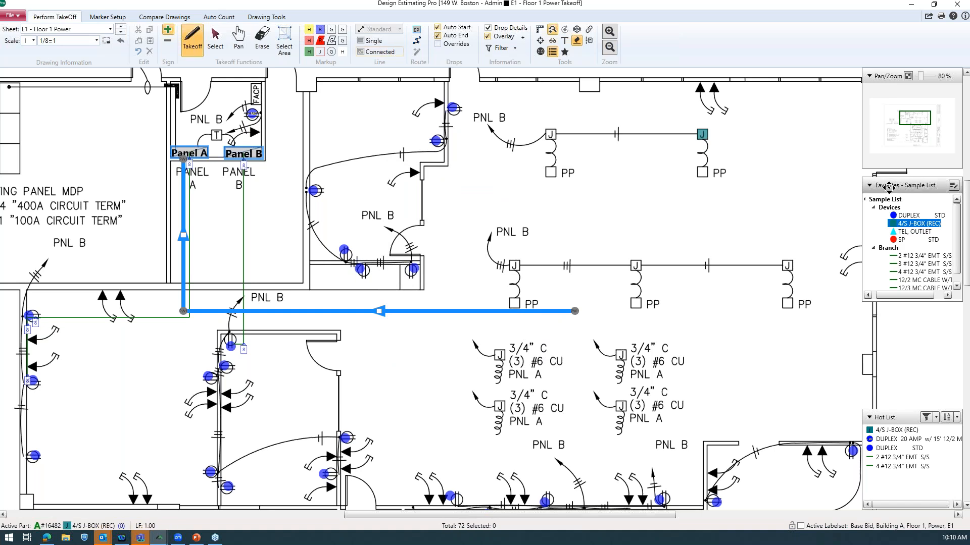
pyautogui.click(622, 356)
pyautogui.click(499, 356)
pyautogui.click(499, 405)
pyautogui.click(619, 406)
pyautogui.click(788, 266)
pyautogui.click(637, 265)
pyautogui.click(515, 266)
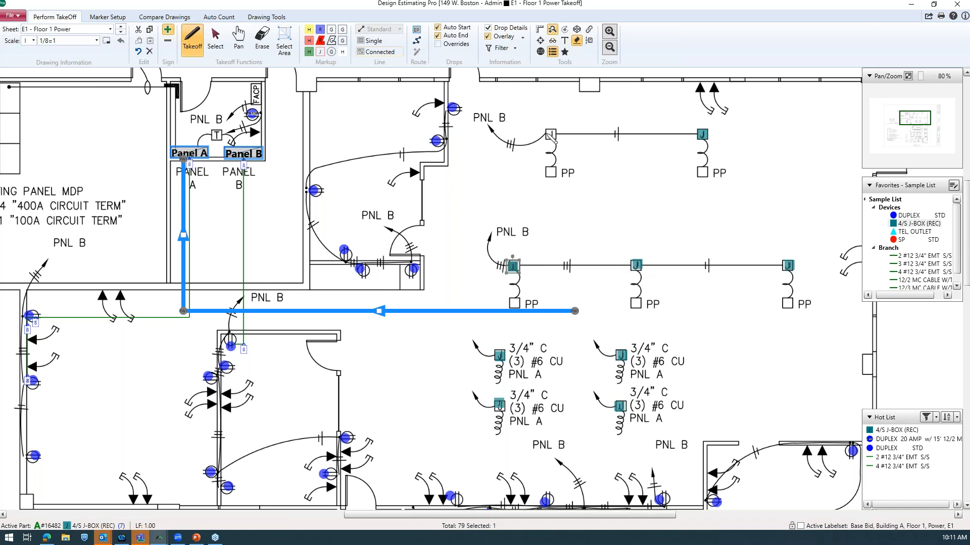
pyautogui.click(550, 134)
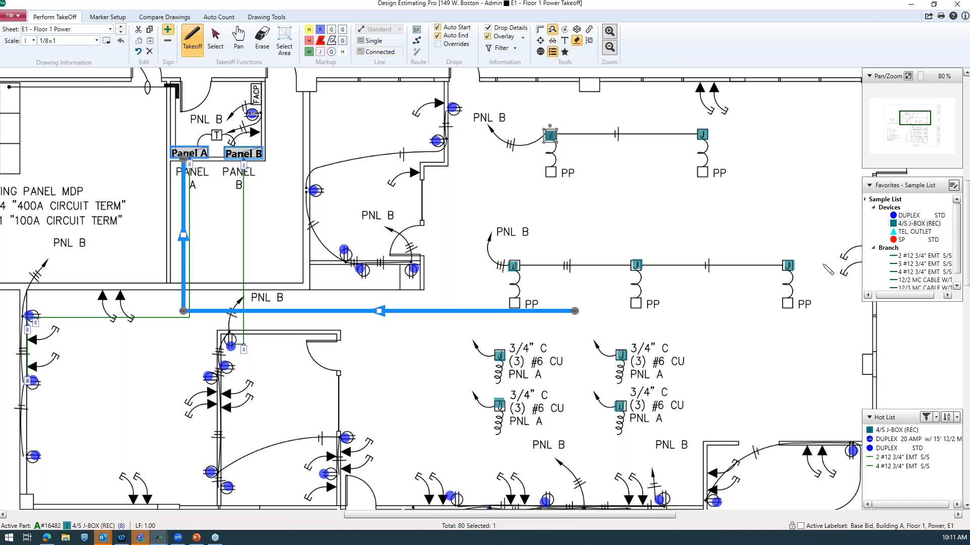
# Step: Mark the S switch symbol at the corner of the switched-receptacle room with the SP STD assembly
pyautogui.scroll(-1, 831, 269)
pyautogui.click(902, 239)
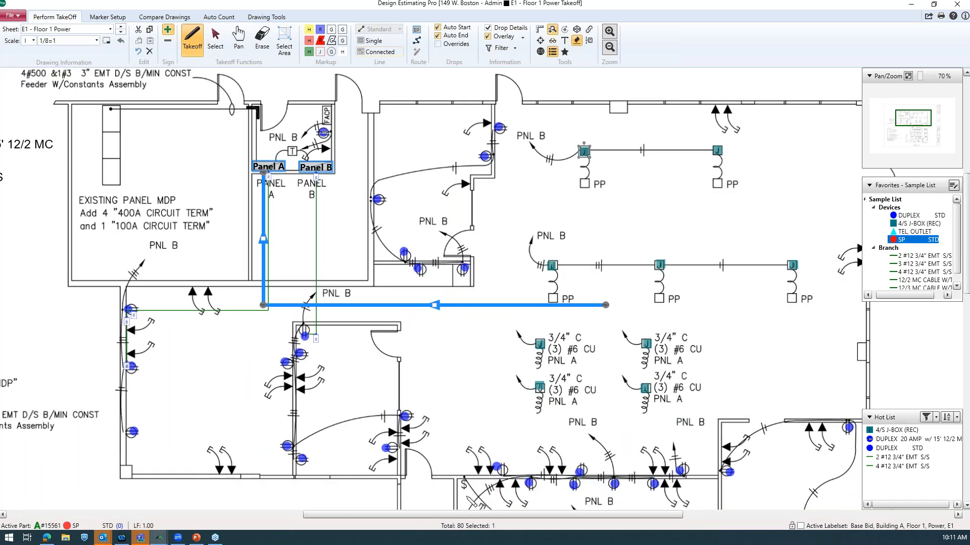
pyautogui.click(461, 485)
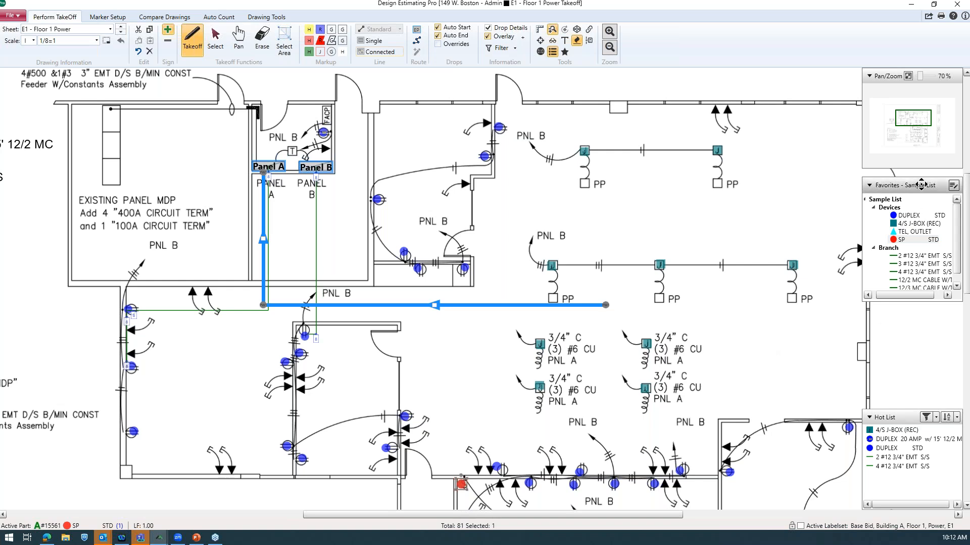
# Step: Check the estimating window behind the plan, the takeoff legend on the sheet, and the DUPLEX 20 AMP entry in the Hot List
pyautogui.moveTo(758, 9); pyautogui.dragTo(745, 236)
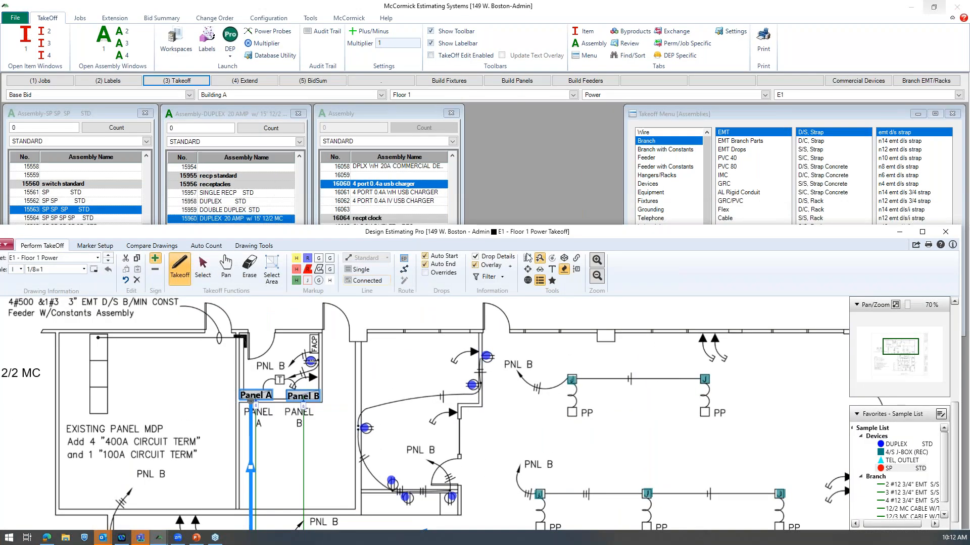
pyautogui.moveTo(607, 232); pyautogui.dragTo(604, 1)
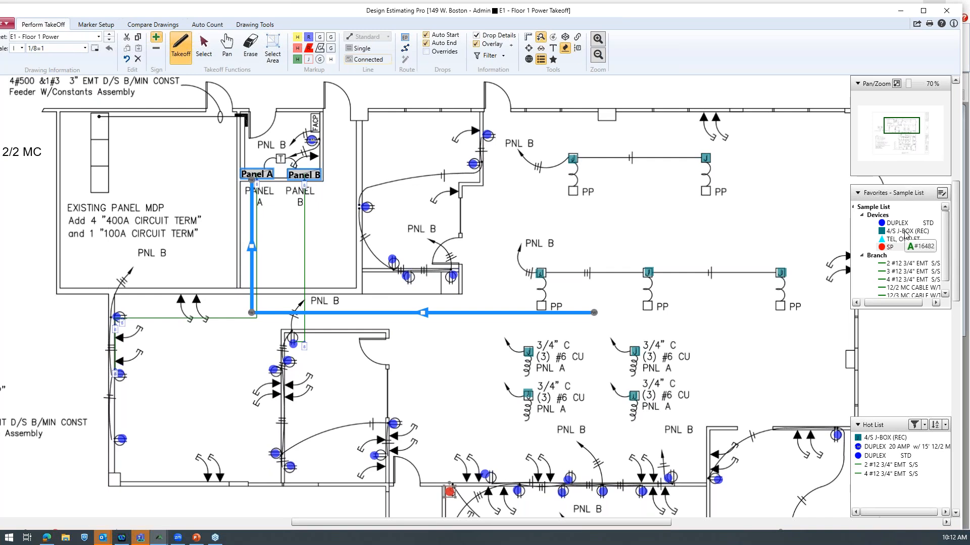
pyautogui.scroll(-2, 811, 227)
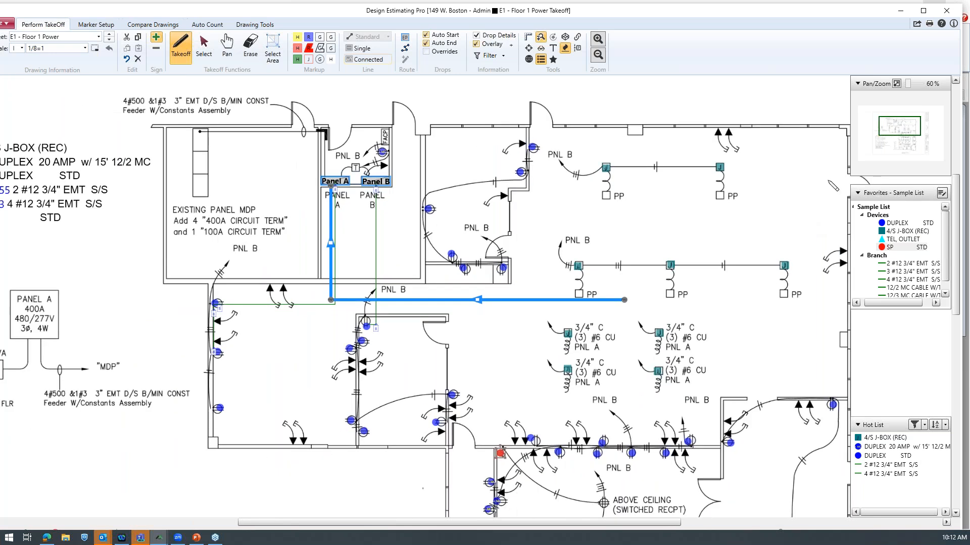
pyautogui.scroll(-1, 827, 192)
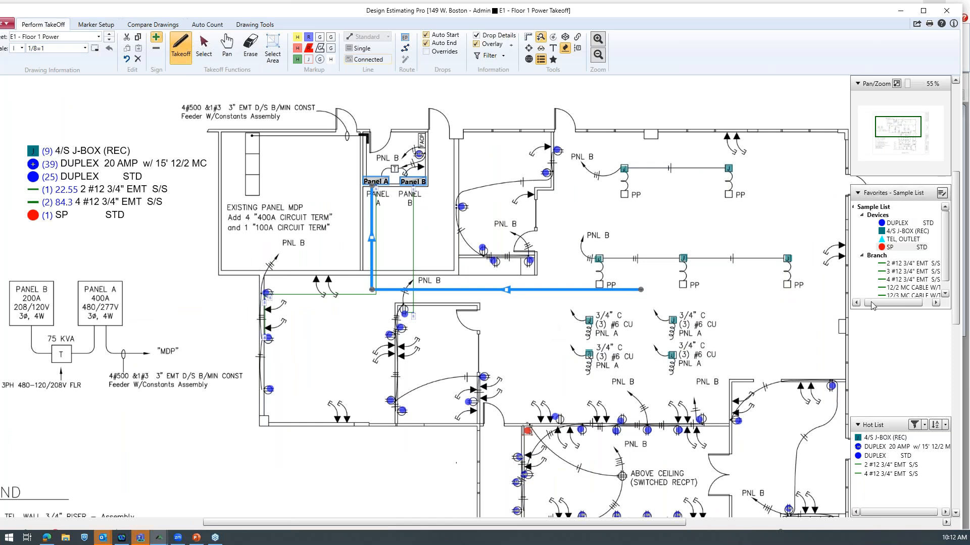
pyautogui.click(874, 447)
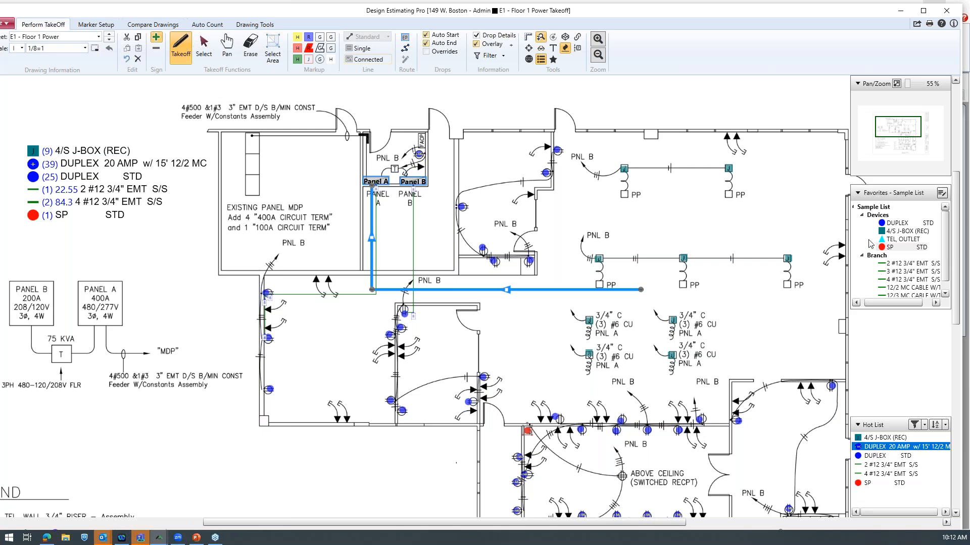
pyautogui.press('Escape')
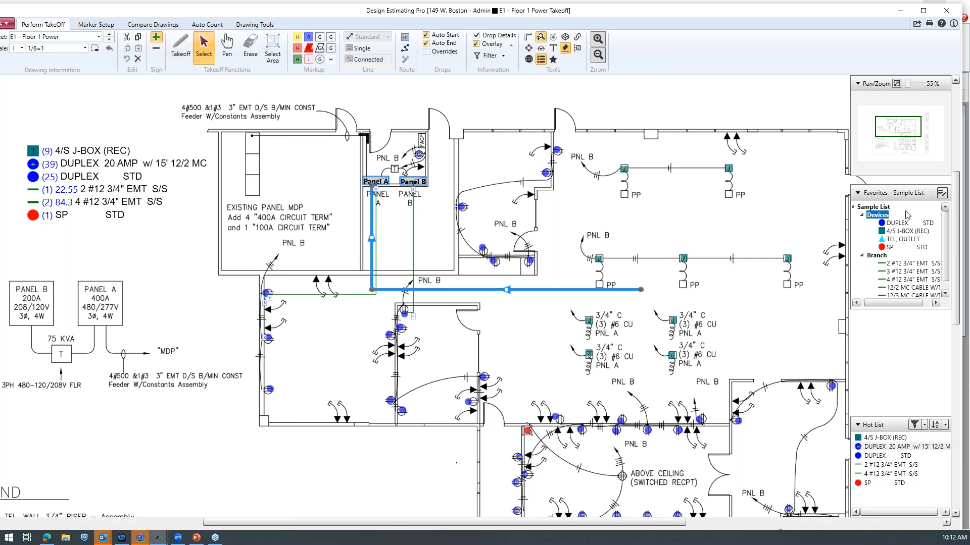
# Step: Make the Sample List favorites editable and examine the editing options for the Devices header and the DUPLEX part
pyautogui.click(941, 195)
pyautogui.click(876, 216)
pyautogui.rightClick(877, 220)
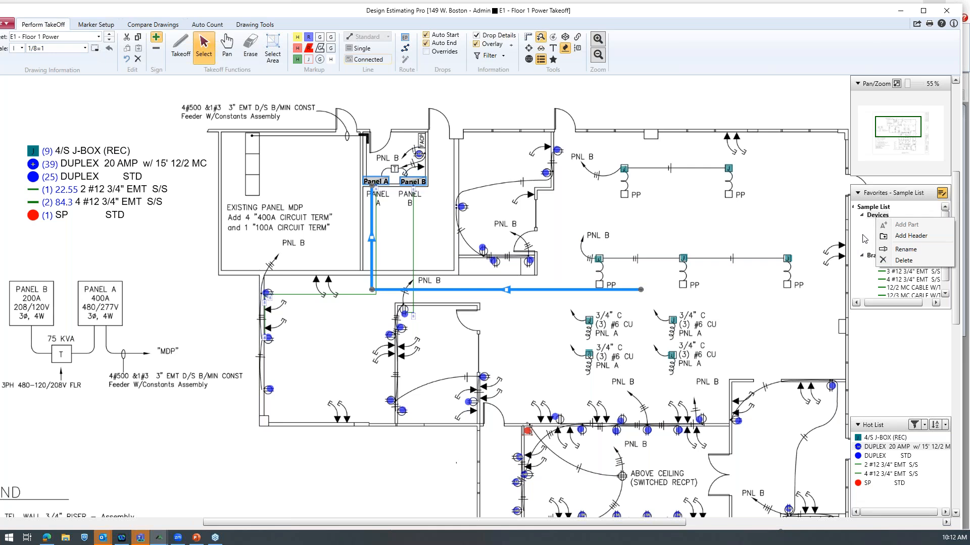
pyautogui.click(865, 240)
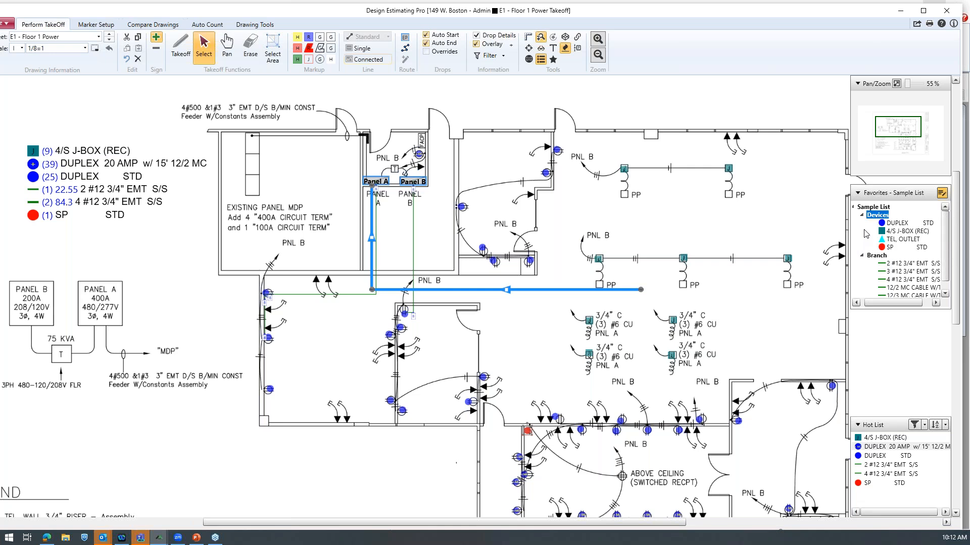
pyautogui.click(912, 224)
pyautogui.rightClick(903, 228)
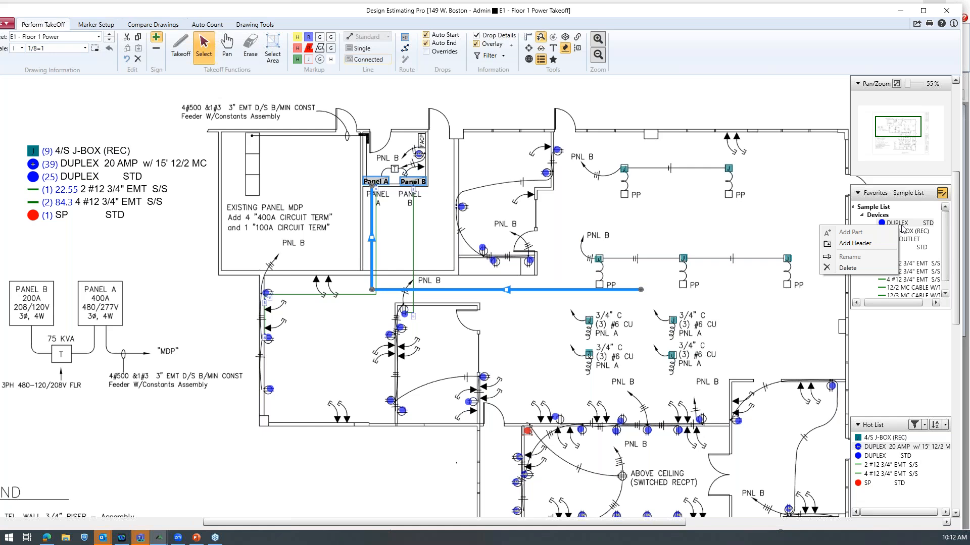
pyautogui.click(863, 332)
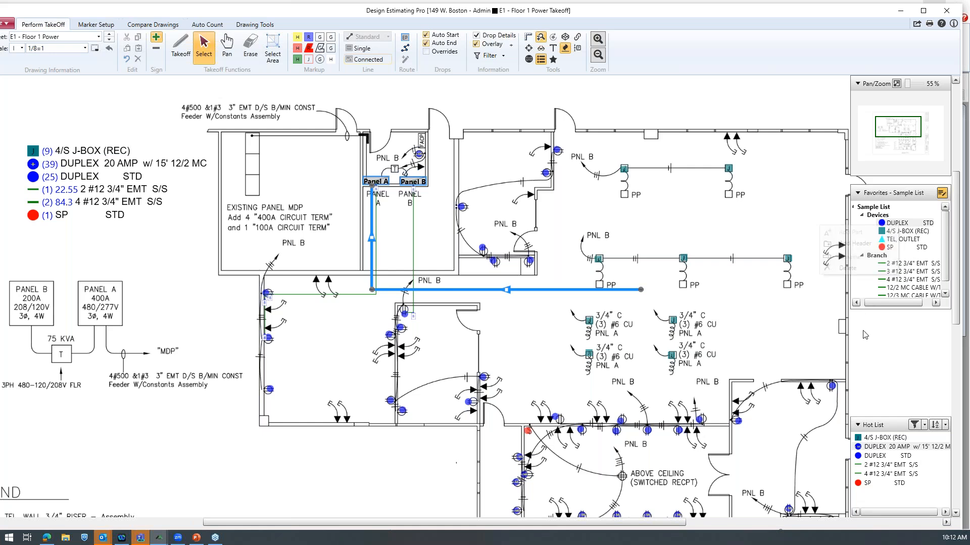
# Step: In McCormick Estimating, load the Branch EMT/Racks workspace, pick the 3 #6 3/4" EMT S/S/R assembly and return to Design Estimating Pro
pyautogui.click(881, 447)
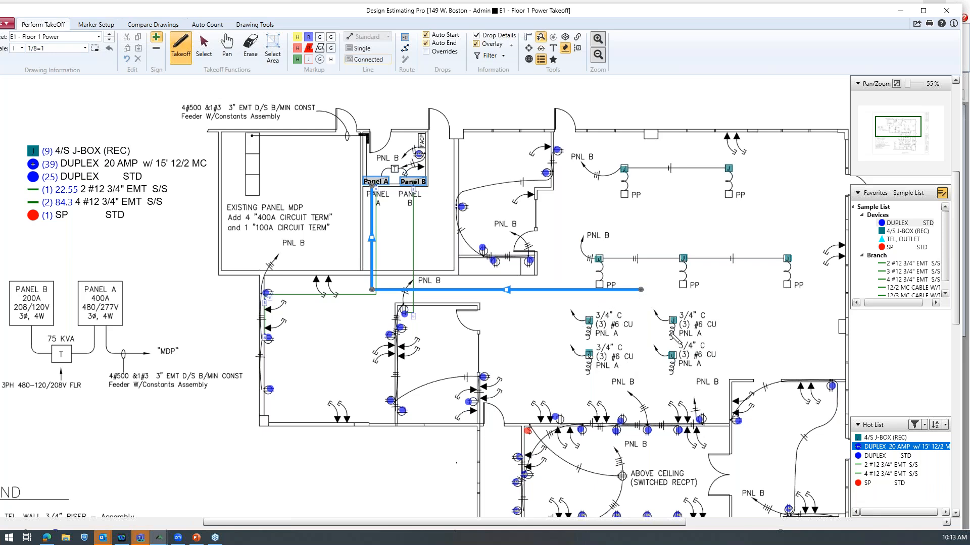
pyautogui.scroll(2, 674, 338)
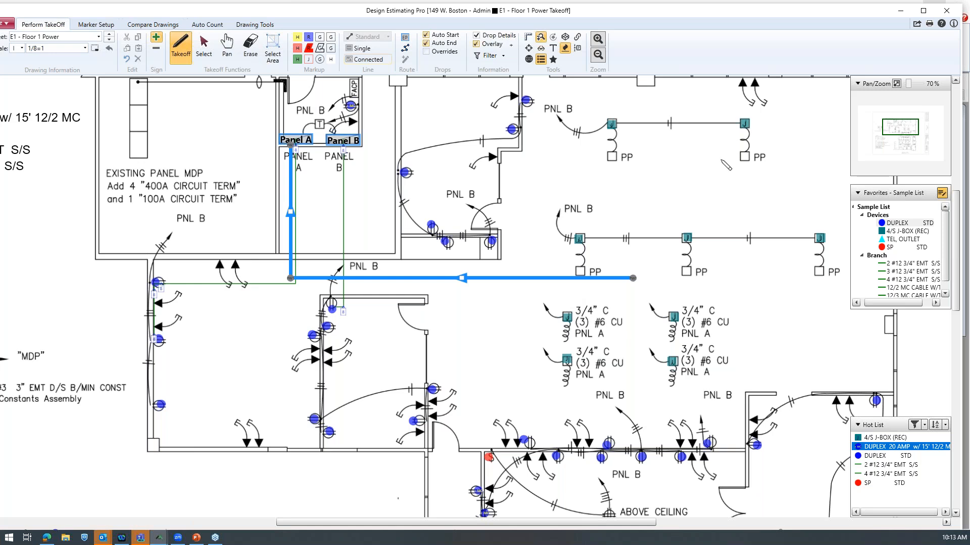
pyautogui.click(901, 15)
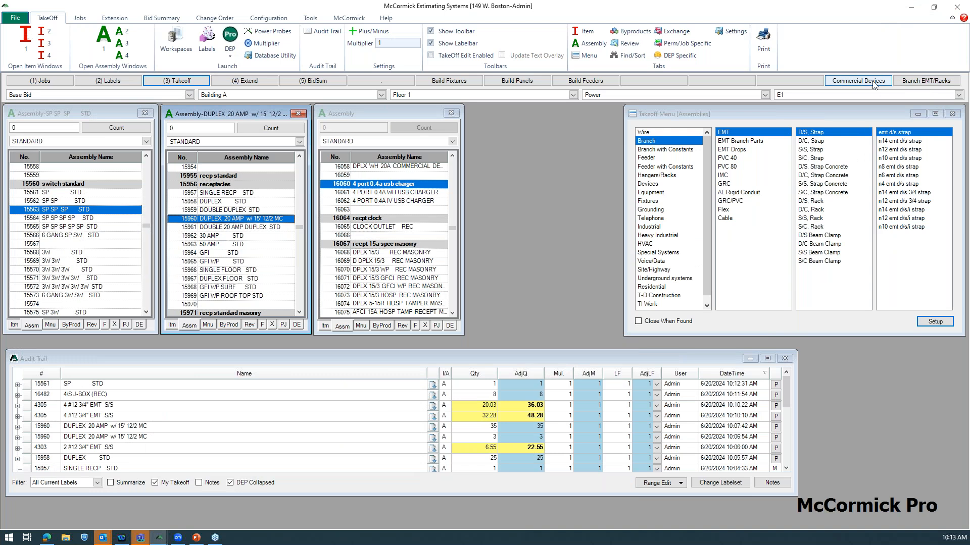
pyautogui.click(874, 83)
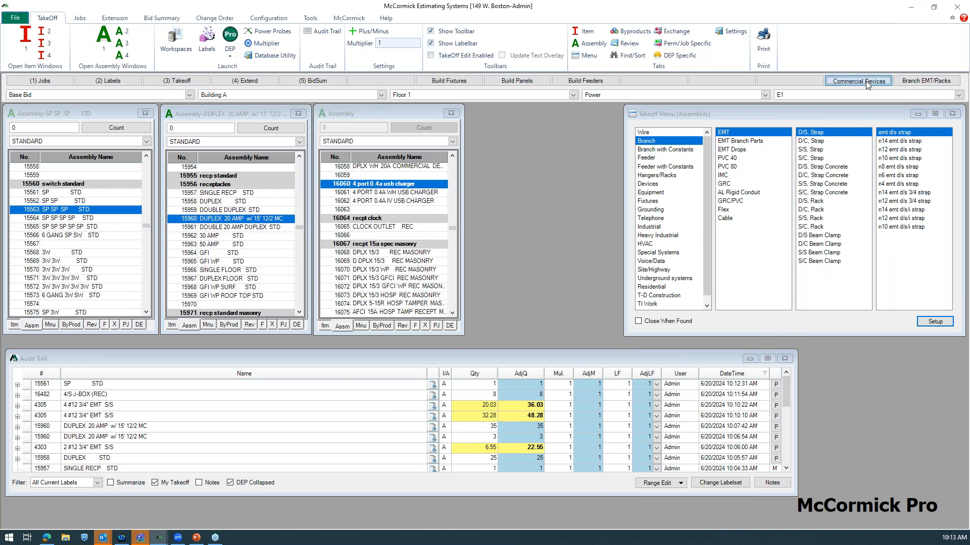
pyautogui.click(925, 80)
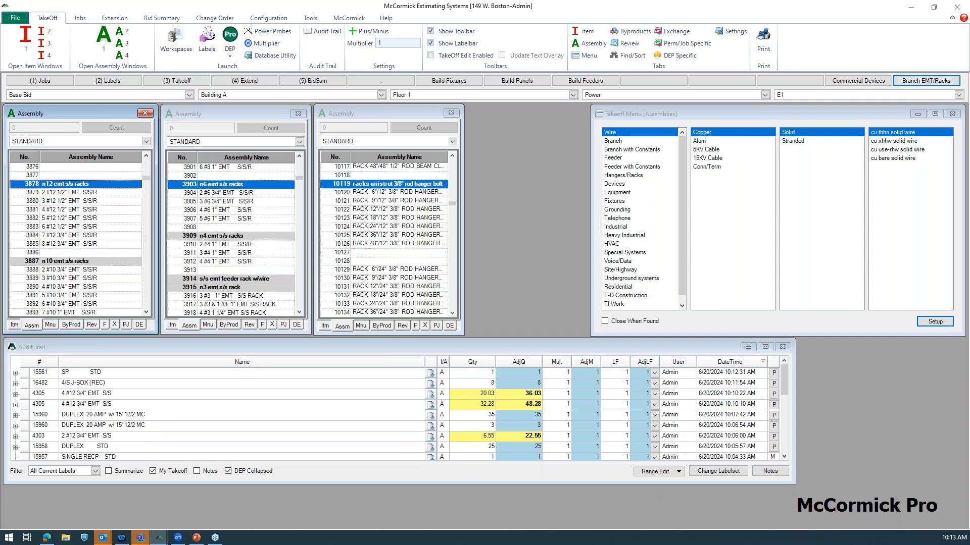
pyautogui.click(218, 202)
pyautogui.click(231, 37)
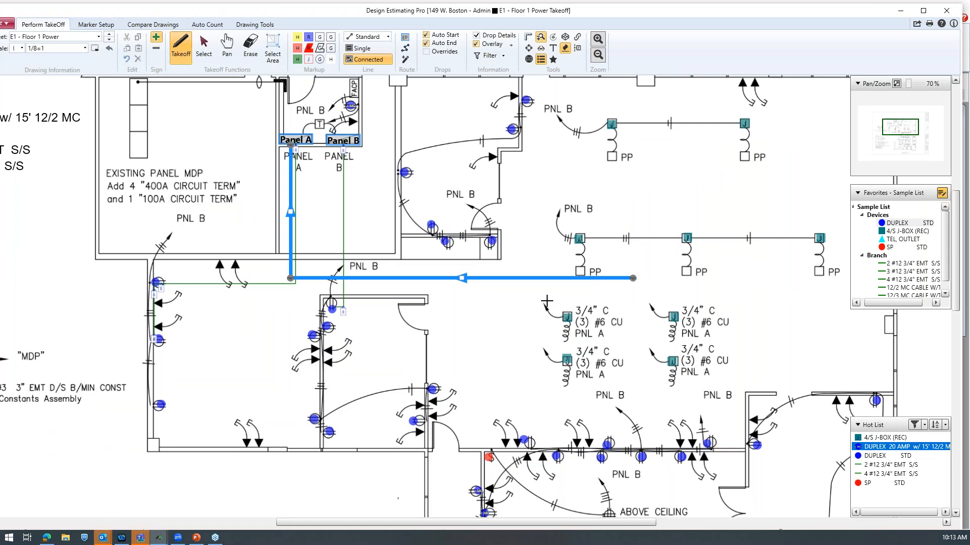
# Step: Add orthogonal home runs from the four J-boxes labelled 3/4" C to Panel A along the blue home-run path
pyautogui.press('Escape')
pyautogui.moveTo(545, 300); pyautogui.dragTo(721, 407)
pyautogui.rightClick(675, 359)
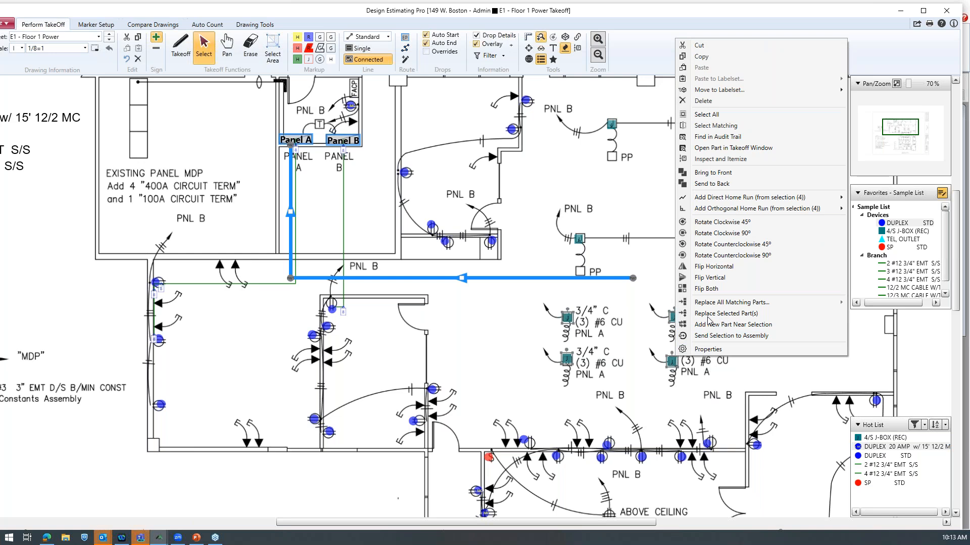
pyautogui.moveTo(713, 209)
pyautogui.moveTo(889, 208)
pyautogui.click(811, 222)
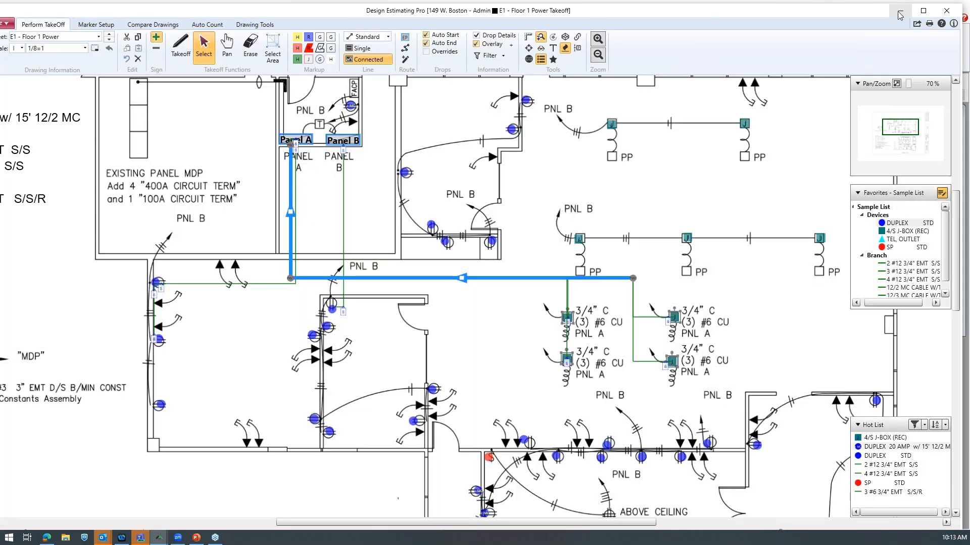
# Step: In McCormick Estimating, pick the RACK 24"/24" 3/8" ROD HANGER BOLT assembly, view its byproducts and return to the Design Estimating Pro plan
pyautogui.click(901, 15)
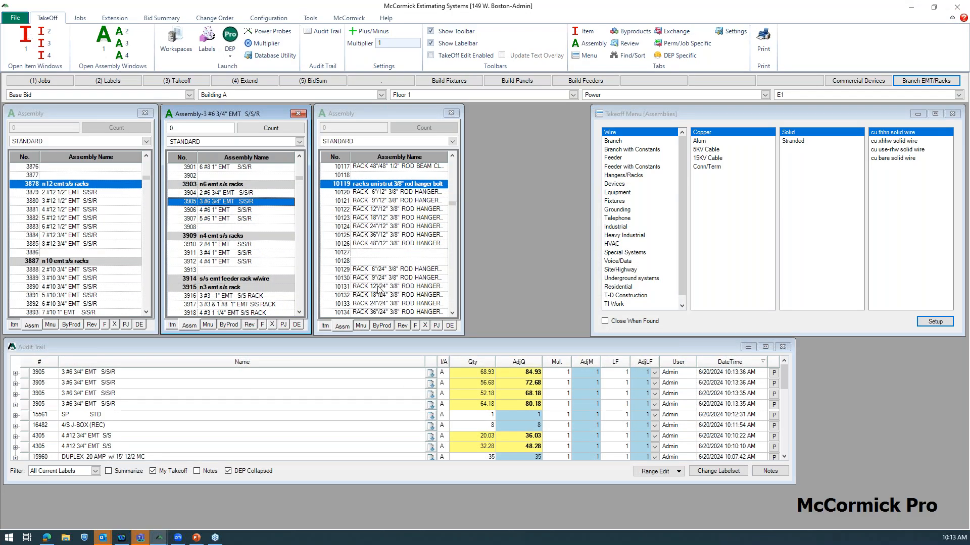
pyautogui.click(373, 305)
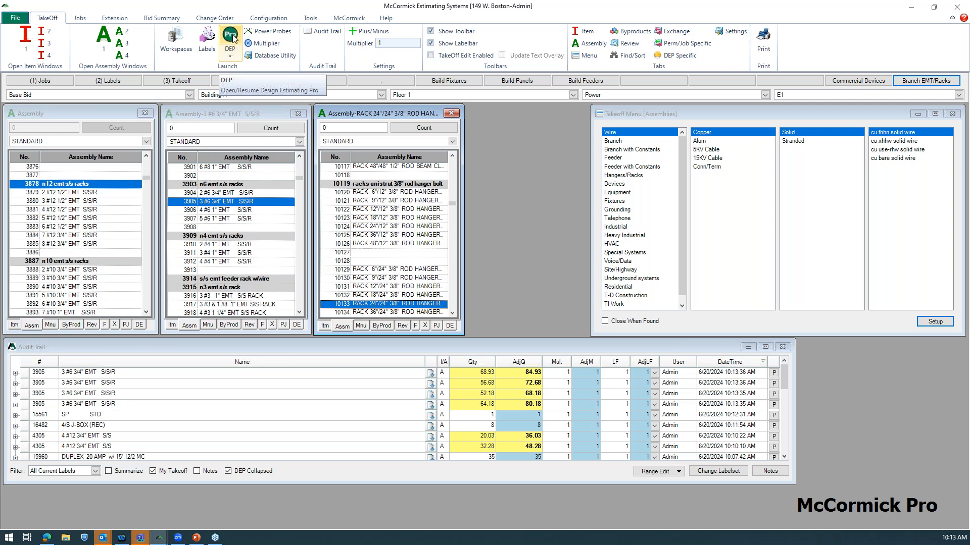
pyautogui.click(386, 327)
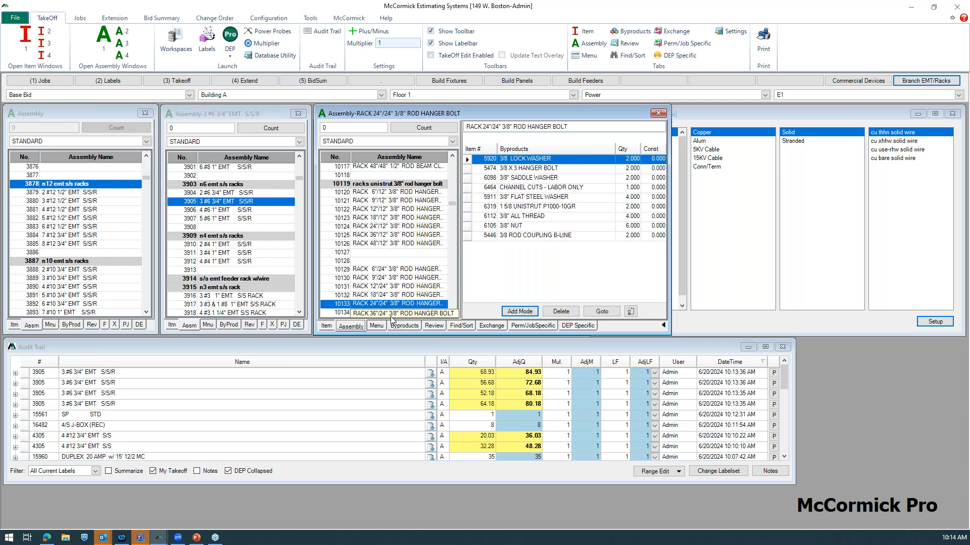
pyautogui.click(231, 36)
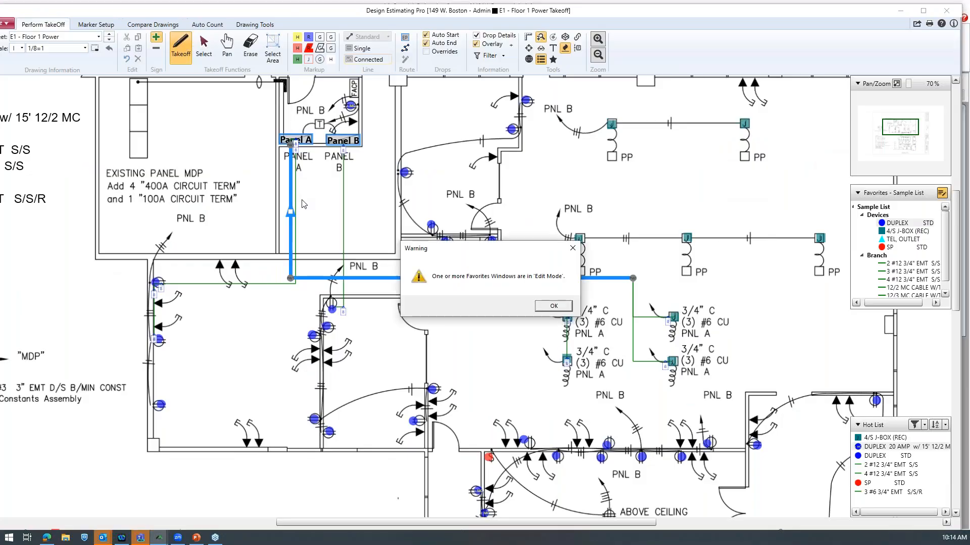
pyautogui.click(554, 306)
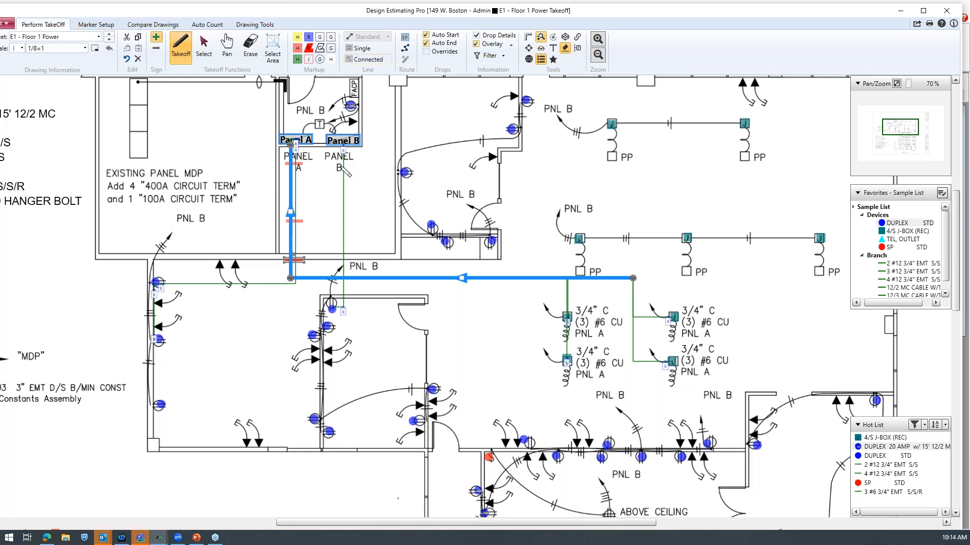
# Step: Mark three rod-hanger racks down the Panel B conduit run and five more along the horizontal blue home-run path
pyautogui.click(340, 165)
pyautogui.click(344, 225)
pyautogui.click(342, 259)
pyautogui.click(365, 273)
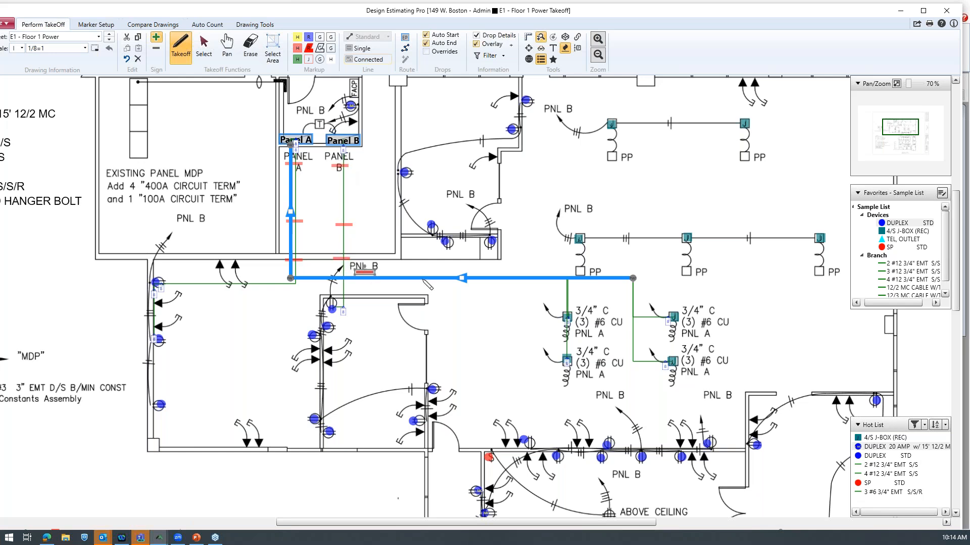
pyautogui.click(421, 273)
pyautogui.click(484, 273)
pyautogui.click(542, 273)
pyautogui.click(595, 271)
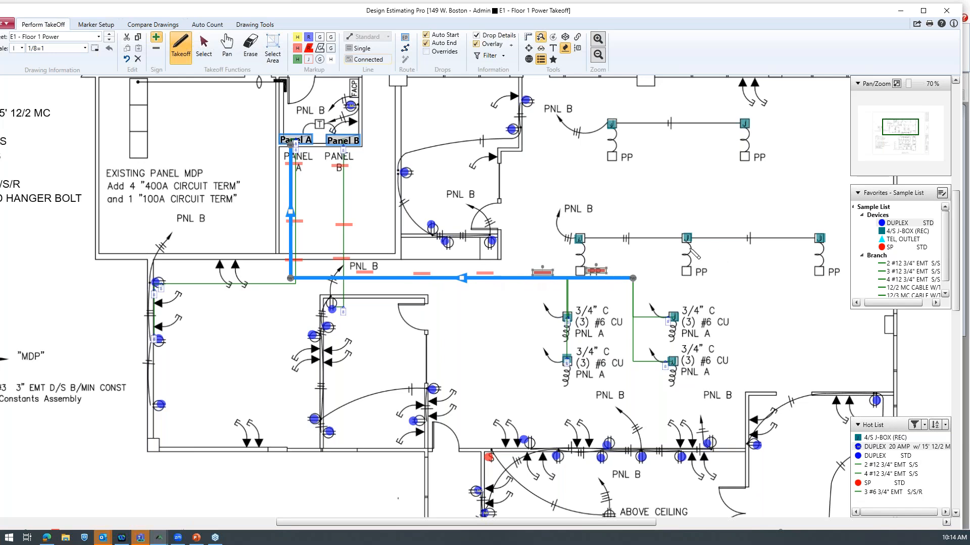
# Step: Rotate the five racks on the horizontal home-run path by 90° and shift them so they straddle the path
pyautogui.press('Escape')
pyautogui.moveTo(630, 266); pyautogui.dragTo(347, 296)
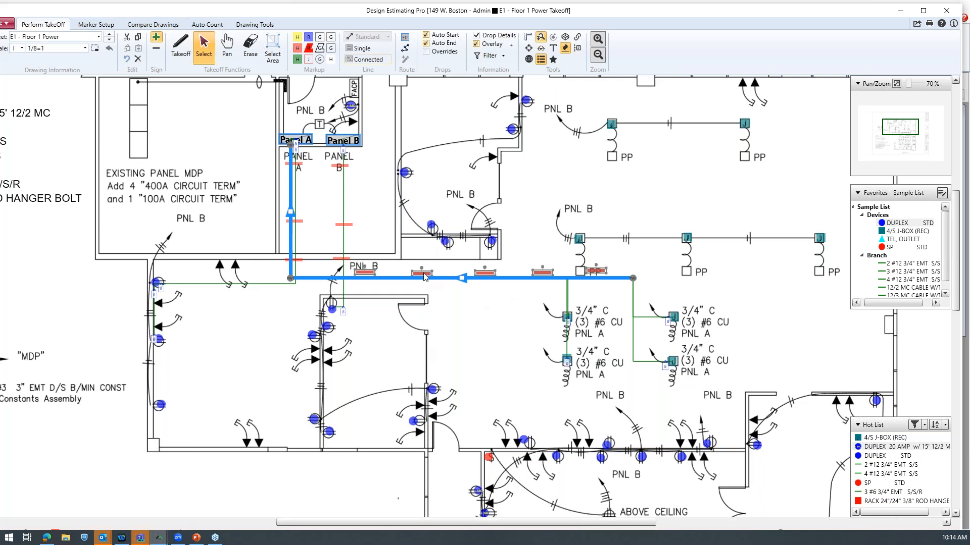
pyautogui.rightClick(424, 279)
pyautogui.click(509, 202)
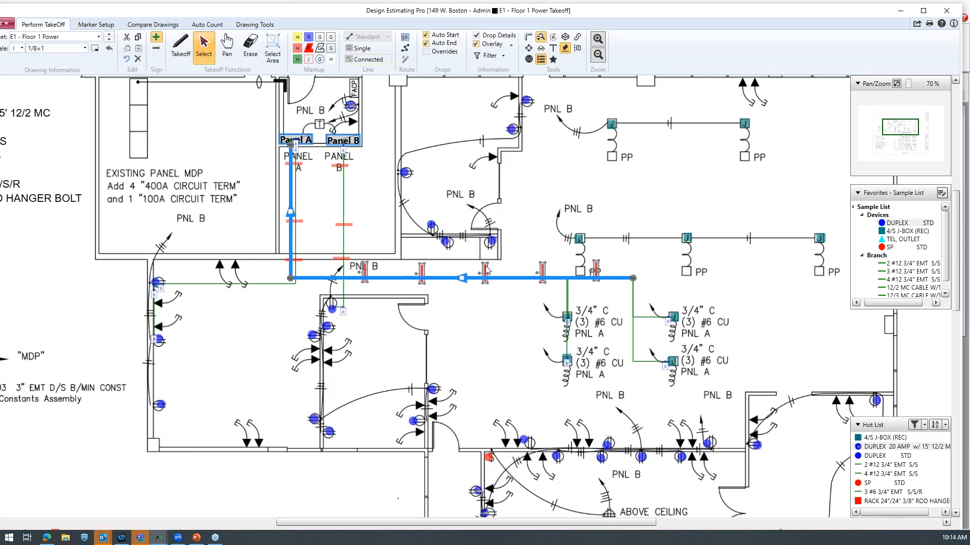
pyautogui.moveTo(486, 273); pyautogui.dragTo(479, 276)
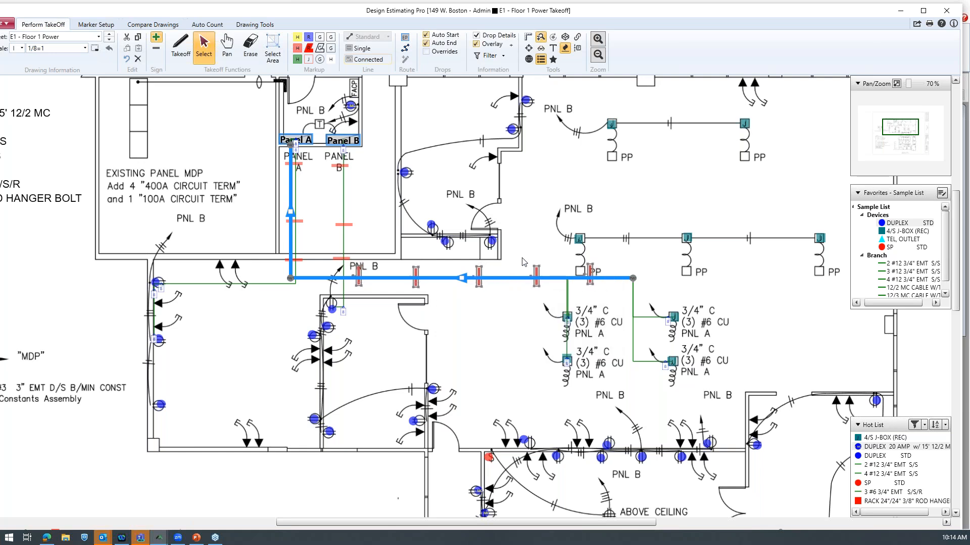
pyautogui.click(493, 217)
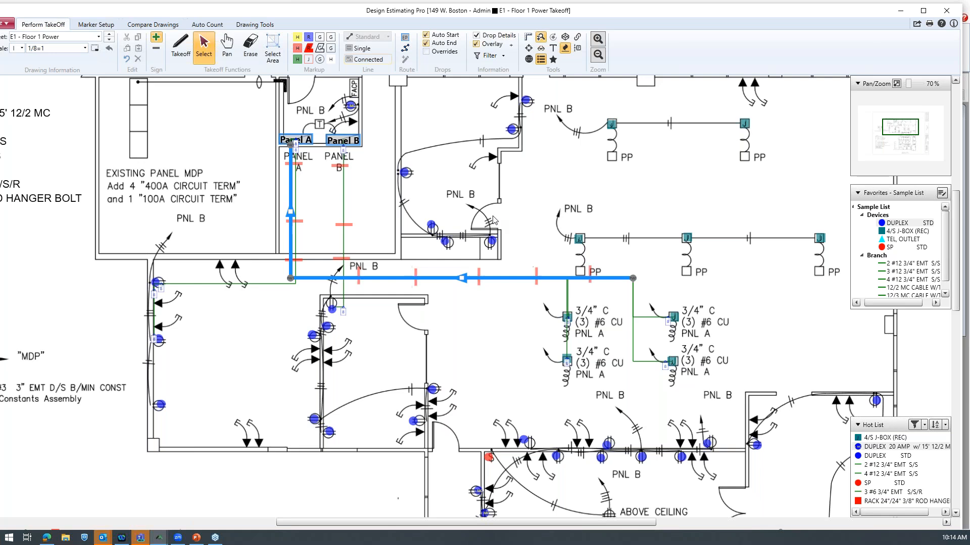
# Step: From the Sample List favorites, place one sample DUPLEX STD, 4/S J-BOX (REC), TEL. OUTLET and SP STD mark in the open area
pyautogui.scroll(-1, 420, 209)
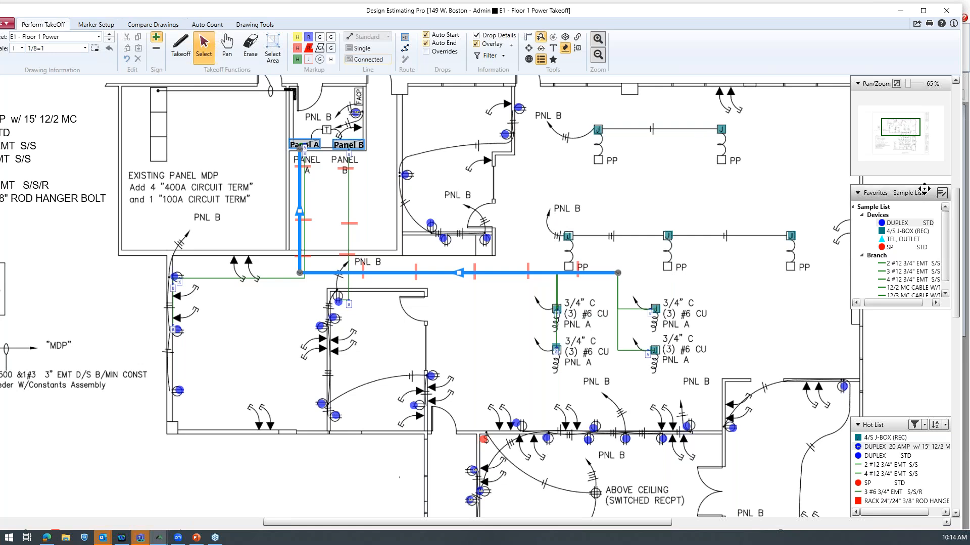
pyautogui.moveTo(922, 193)
pyautogui.mouseDown()
pyautogui.moveTo(835, 192)
pyautogui.moveTo(923, 189)
pyautogui.mouseUp()
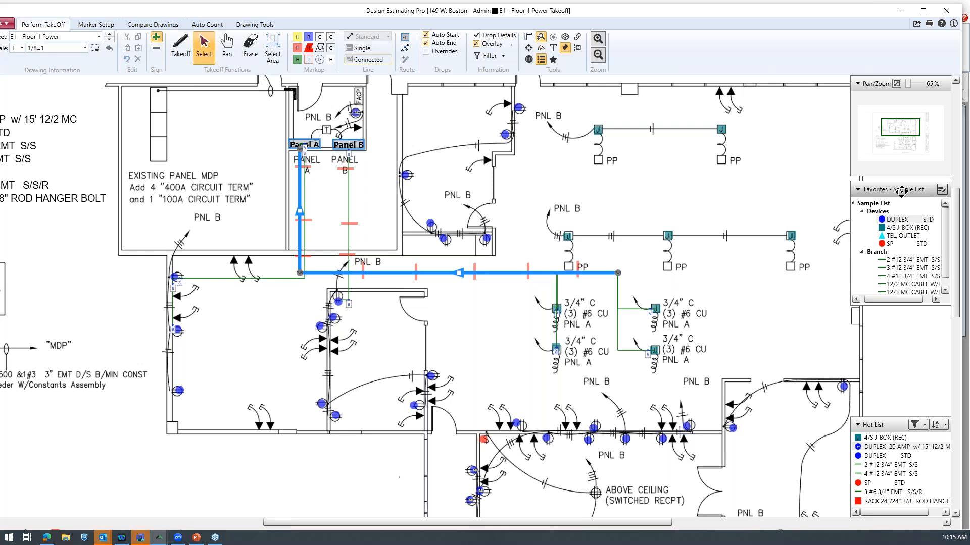
pyautogui.click(908, 220)
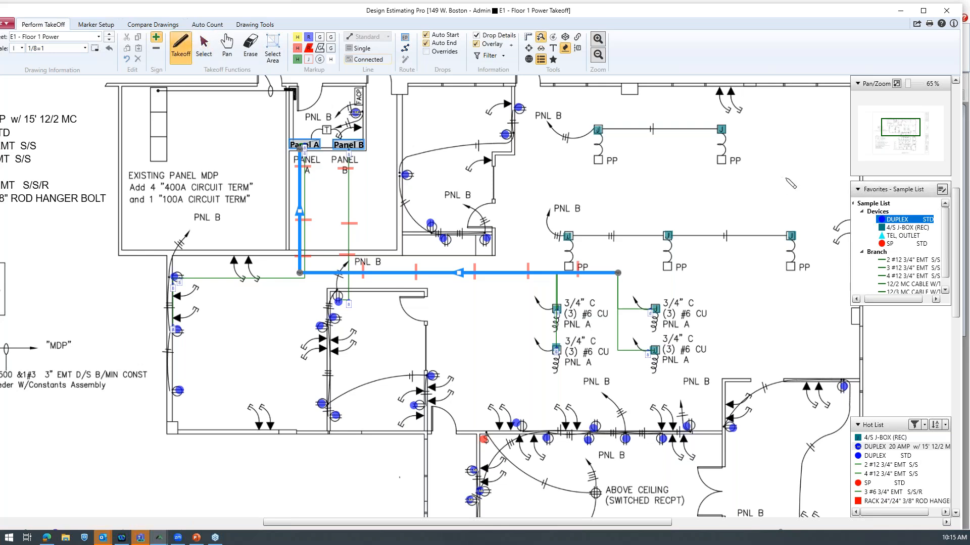
pyautogui.click(911, 228)
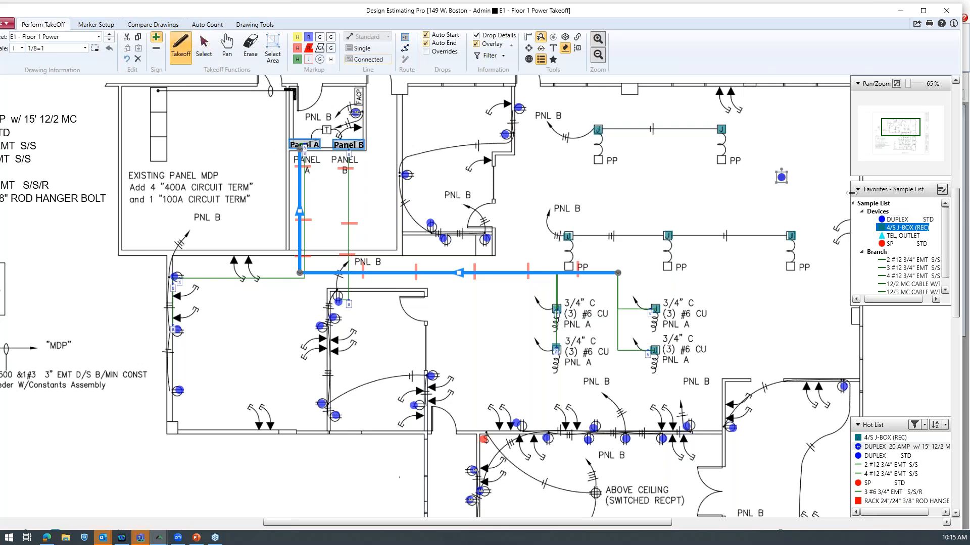
pyautogui.click(797, 194)
pyautogui.click(810, 188)
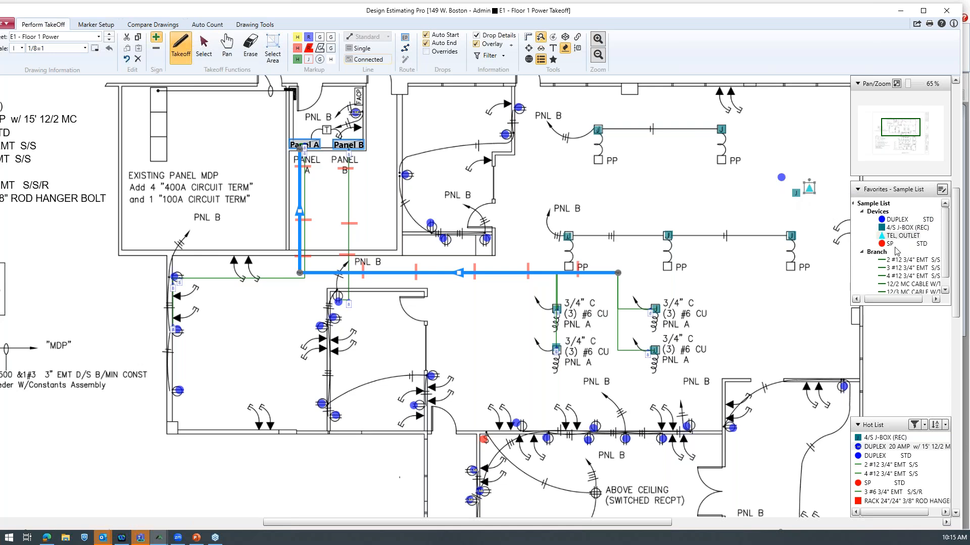
pyautogui.click(809, 168)
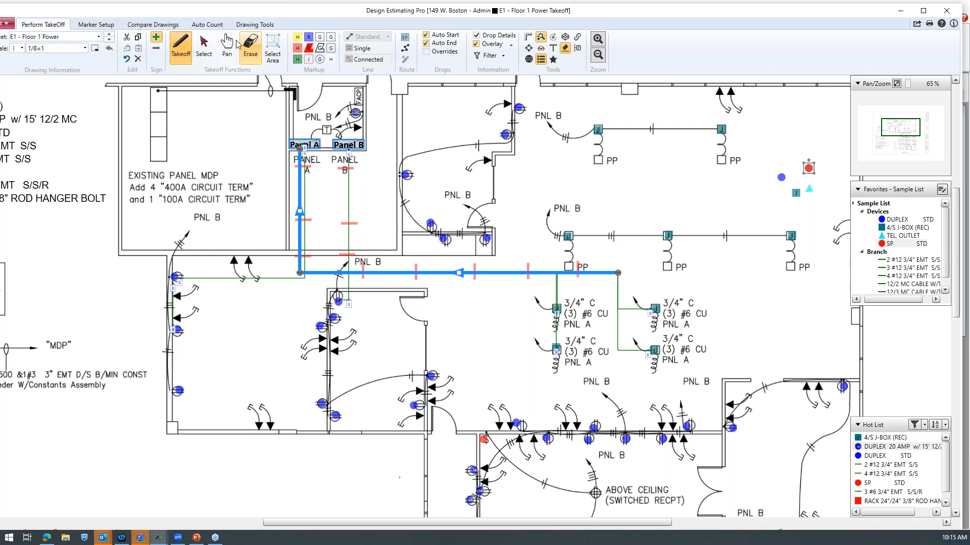
# Step: Delete the four sample device marks from the open area beside the upper J-box rows
pyautogui.click(204, 47)
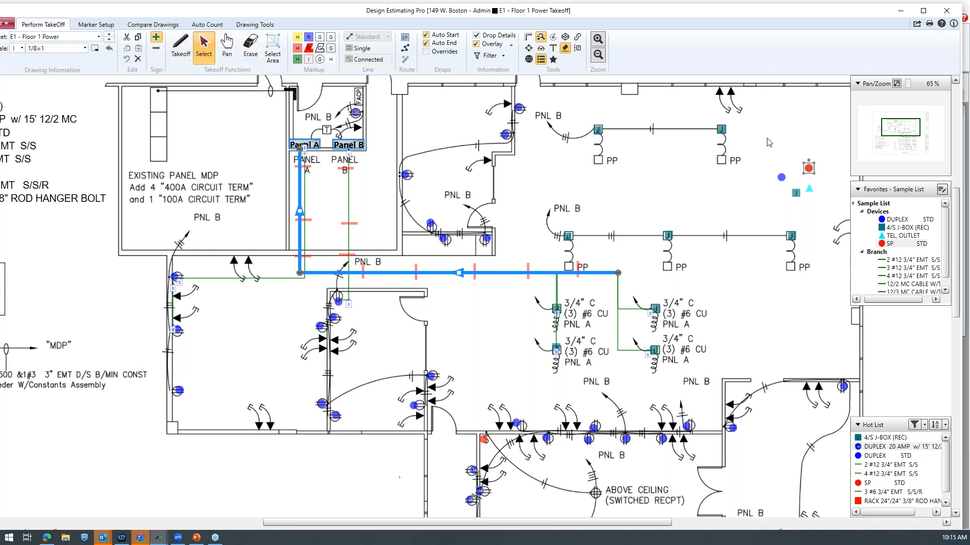
pyautogui.moveTo(769, 142); pyautogui.dragTo(831, 222)
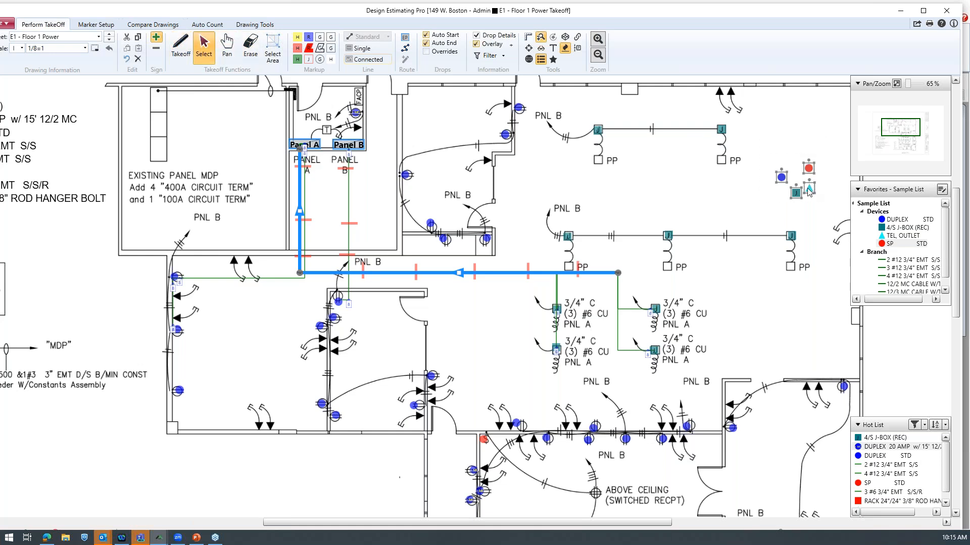
pyautogui.rightClick(808, 189)
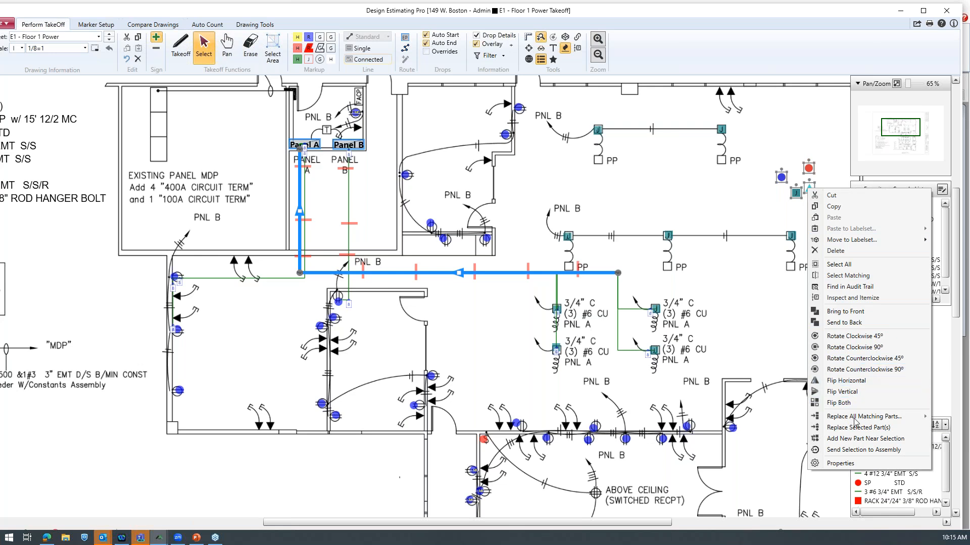
pyautogui.click(833, 252)
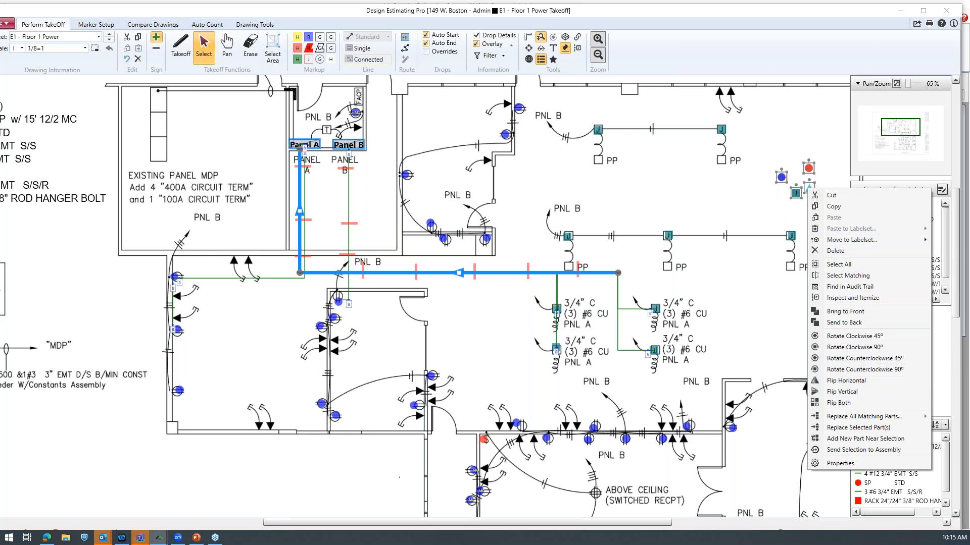
pyautogui.click(486, 308)
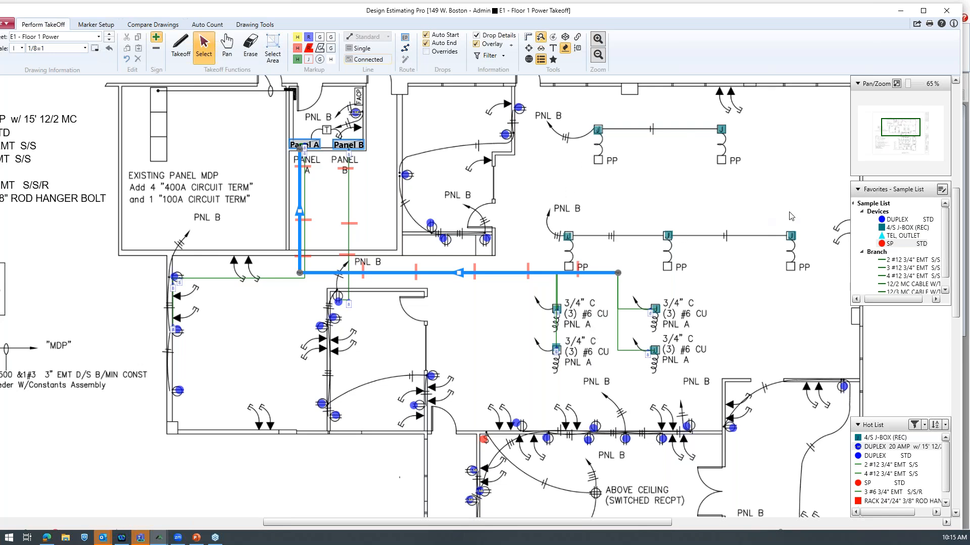
# Step: In McCormick Estimating, load the Commercial Devices workspace and close every assembly window except the switch standard one
pyautogui.click(599, 137)
pyautogui.click(901, 14)
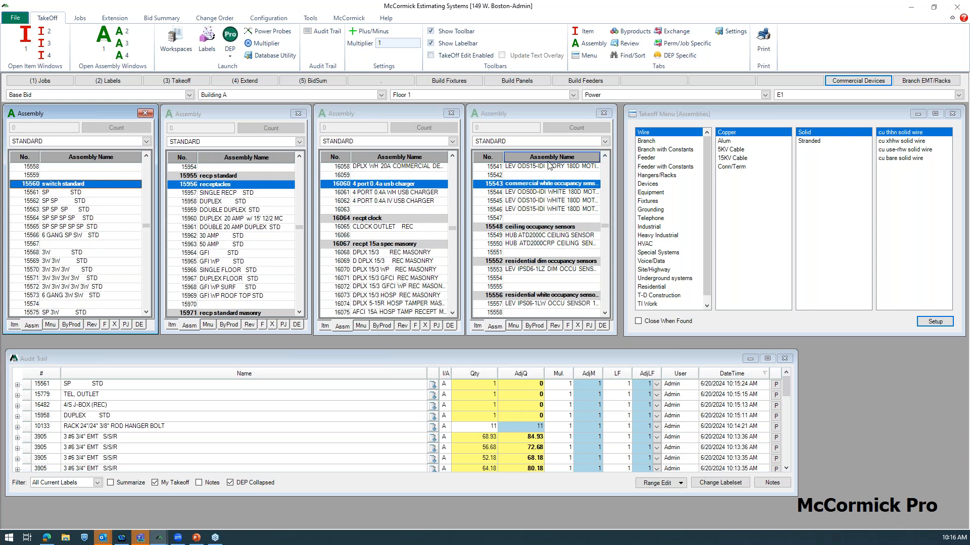
pyautogui.click(602, 113)
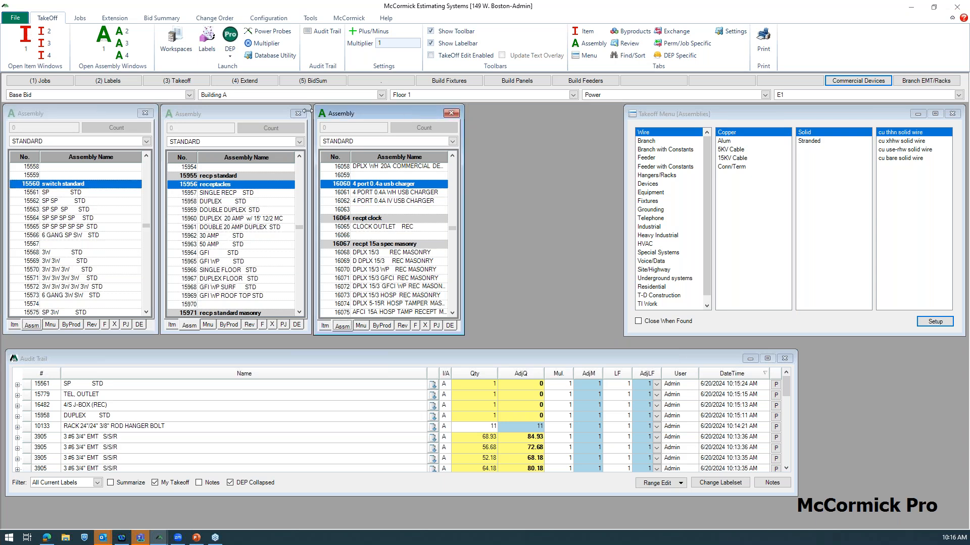
pyautogui.click(298, 113)
pyautogui.click(452, 114)
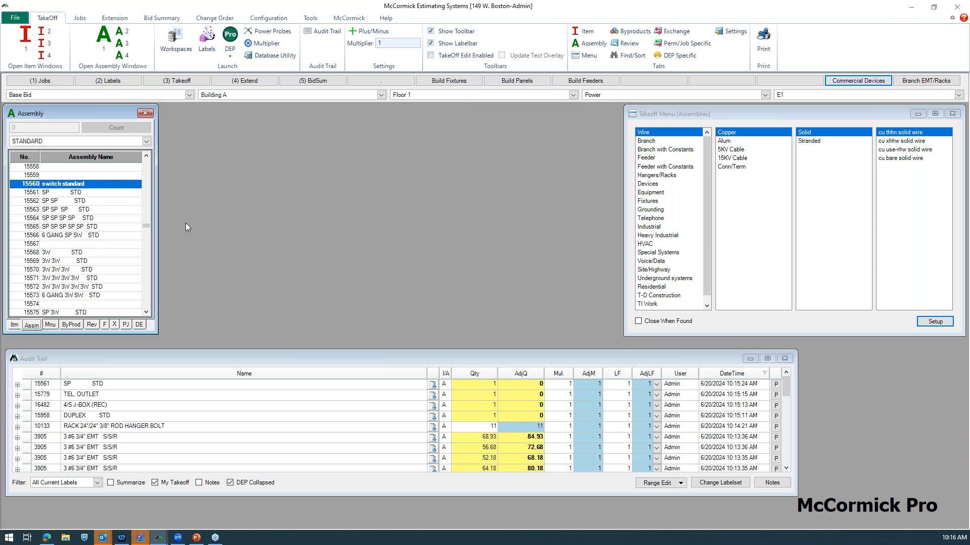
# Step: Make the 4/S BOX 2-1/8" DEEP item from the steel 4" square boxes the active takeoff part
pyautogui.click(13, 326)
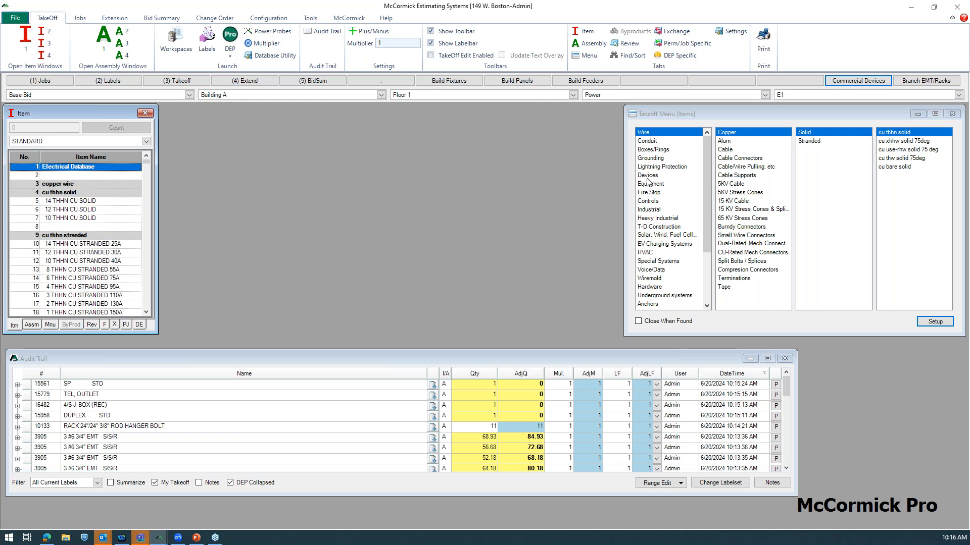
pyautogui.click(653, 150)
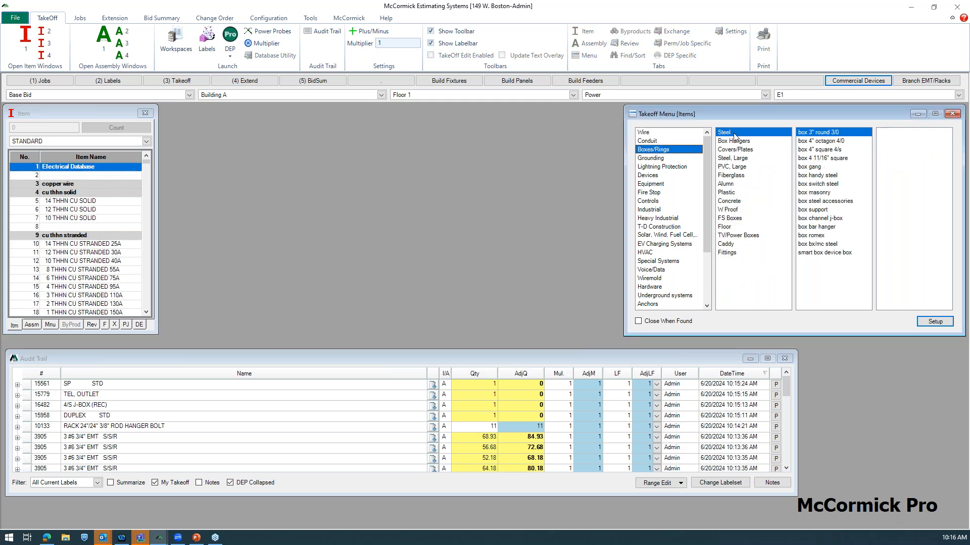
pyautogui.click(828, 151)
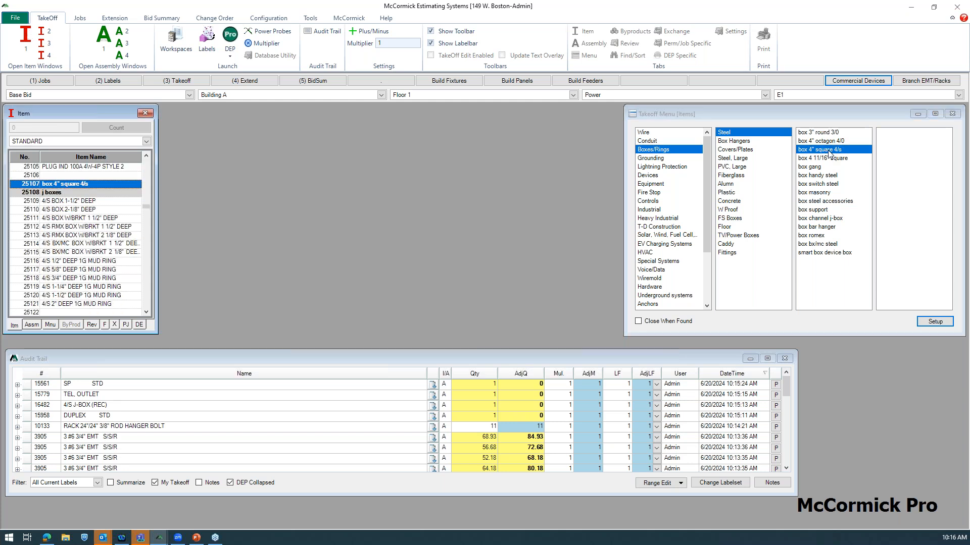
pyautogui.click(84, 210)
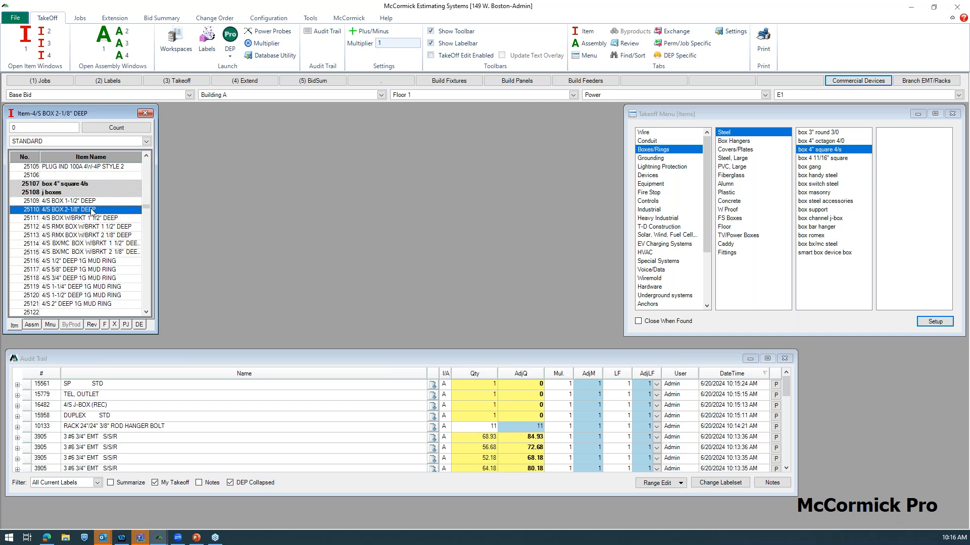
# Step: In Design Estimating Pro, select all 4/S J-BOX (REC) marks on the sheet and replace them with the active 4/S BOX 2-1/8" DEEP item
pyautogui.click(230, 36)
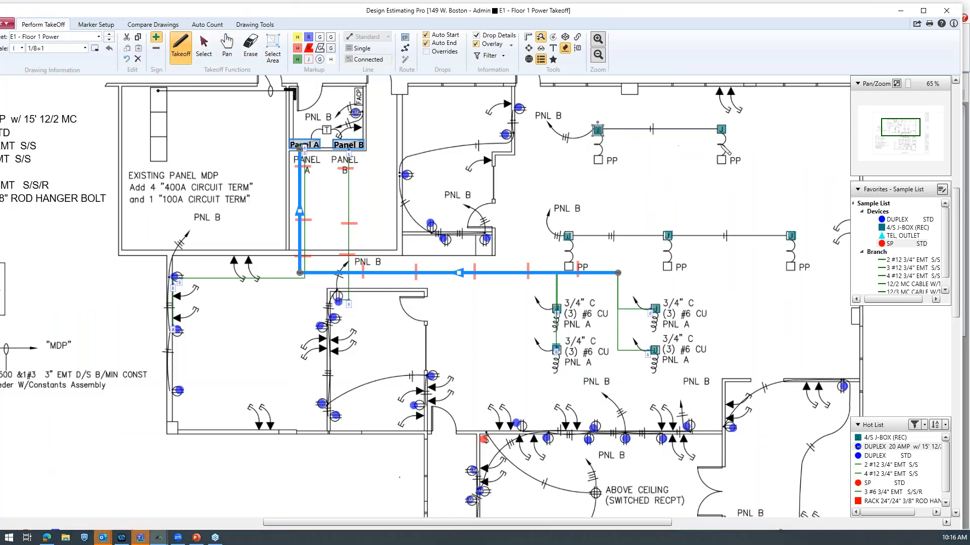
pyautogui.click(502, 56)
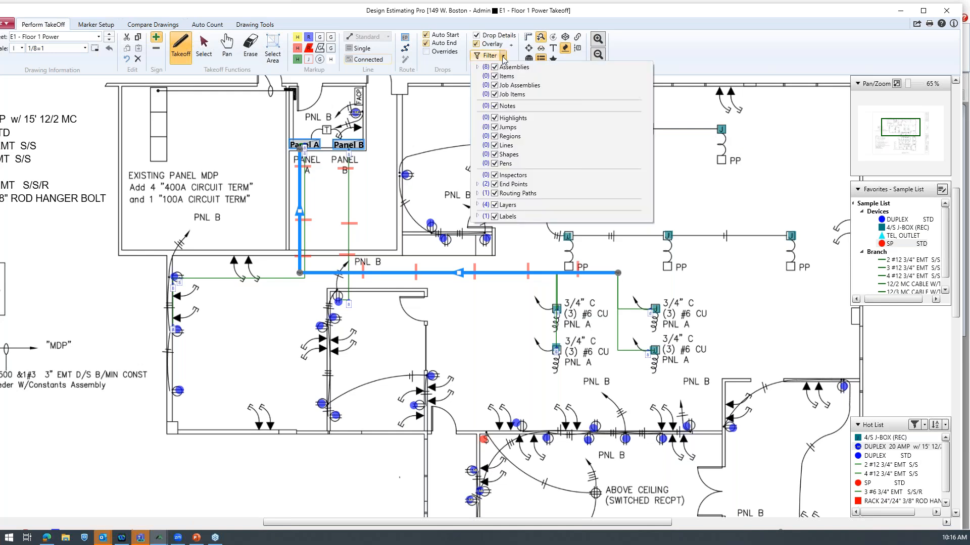
pyautogui.click(477, 67)
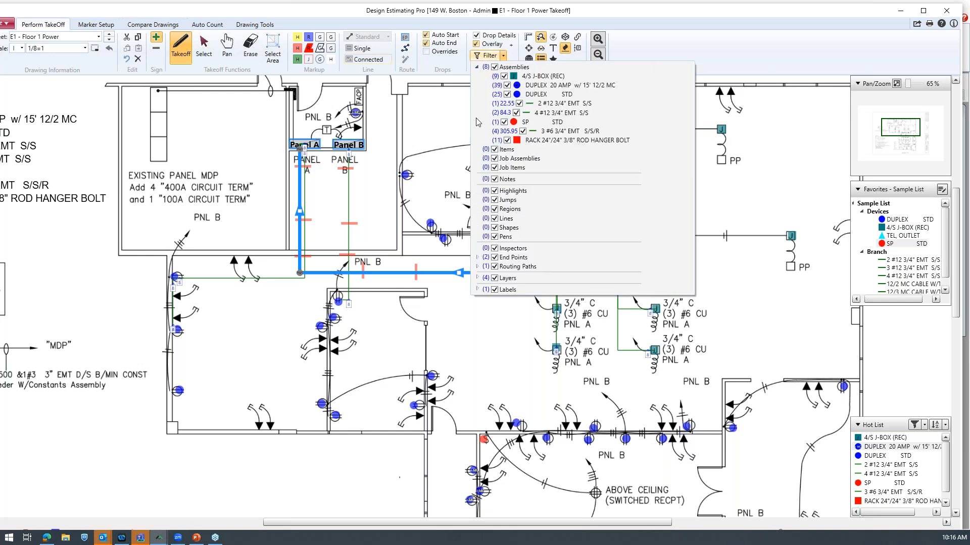
pyautogui.click(545, 78)
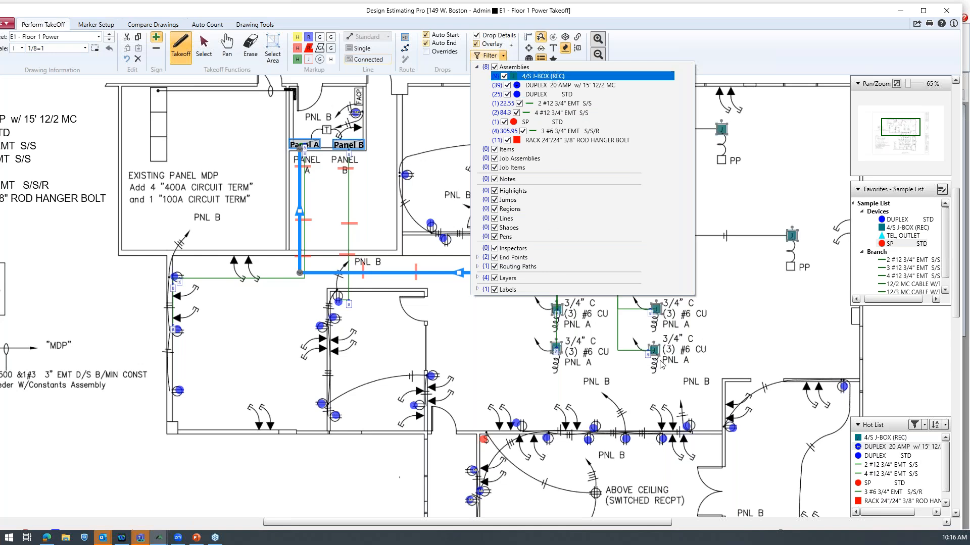
pyautogui.rightClick(793, 239)
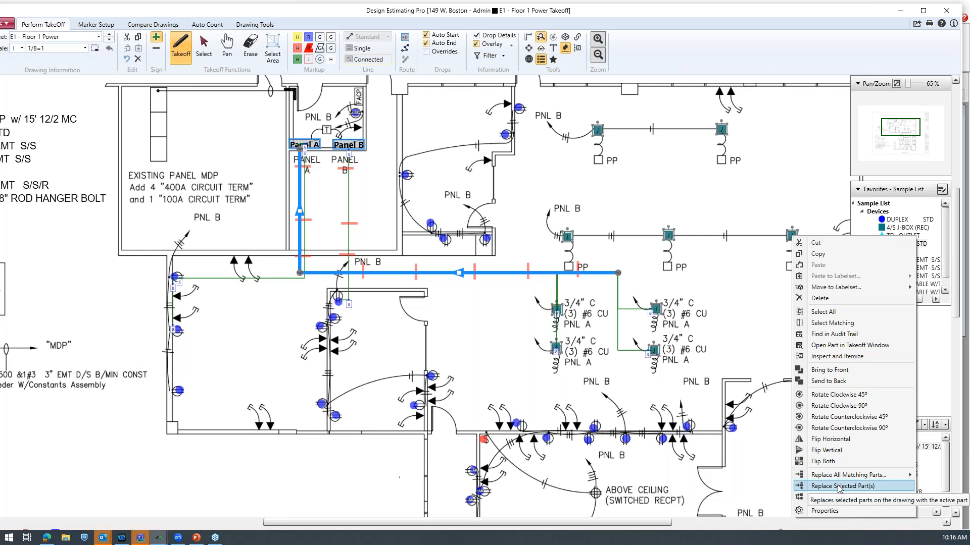
pyautogui.click(839, 487)
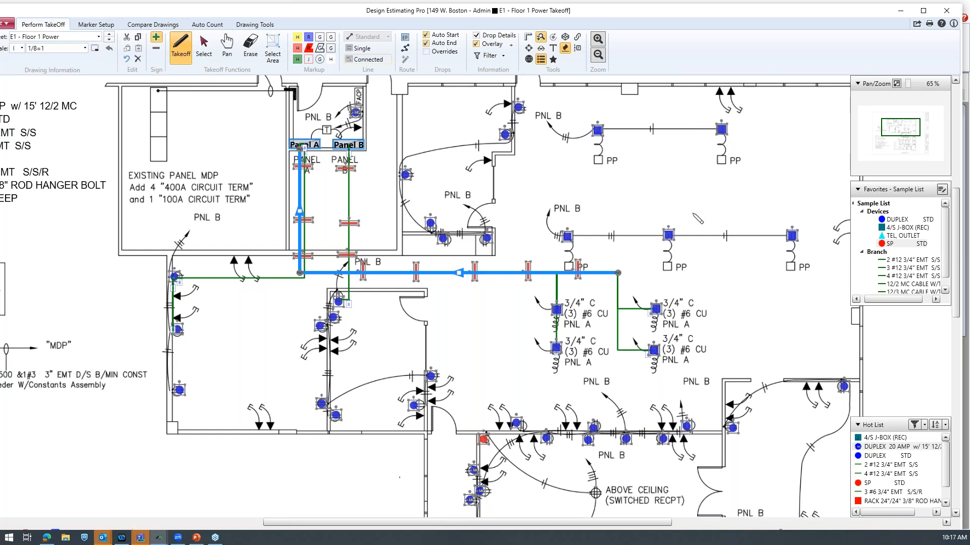
pyautogui.moveTo(725, 134)
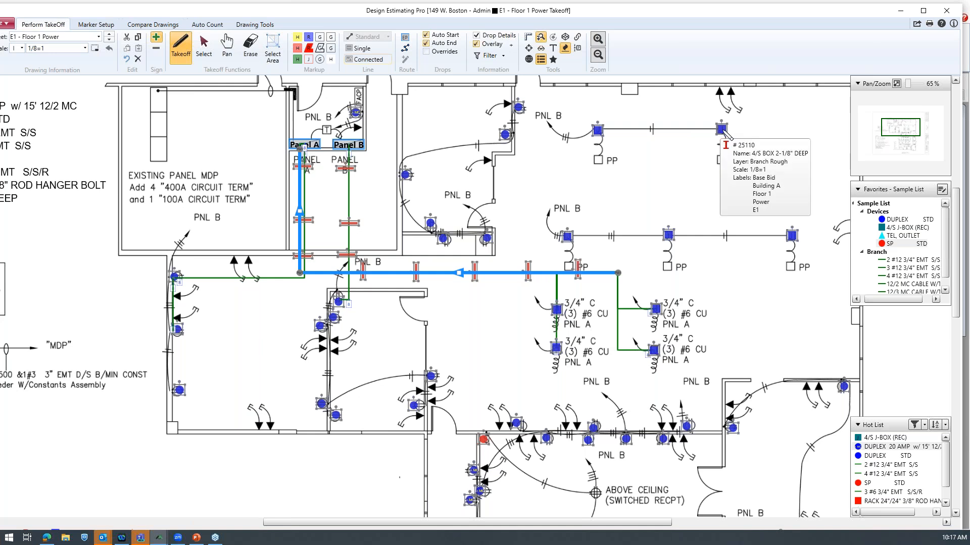
pyautogui.press('Escape')
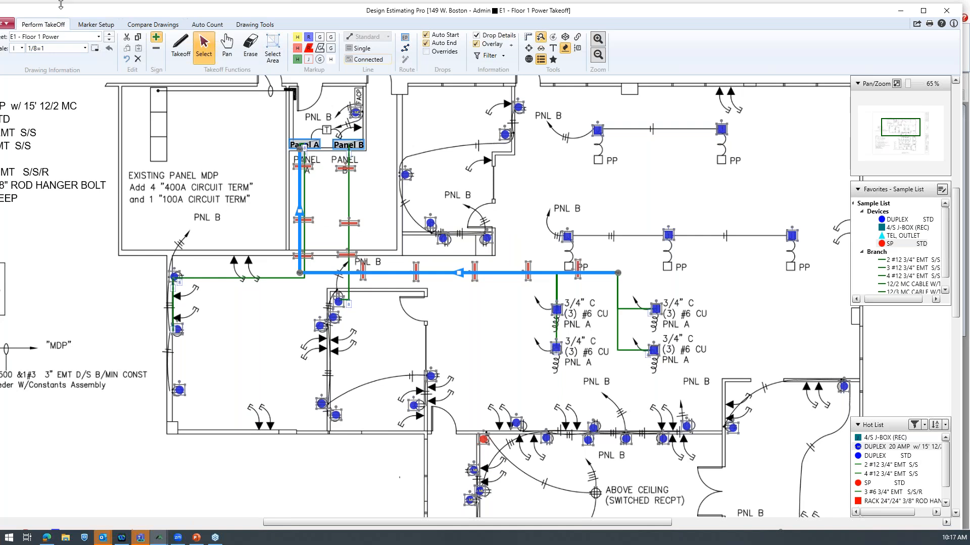
# Step: Add a red cloud callout reading "CO #1" in the open area just outside the building's west wall
pyautogui.click(252, 28)
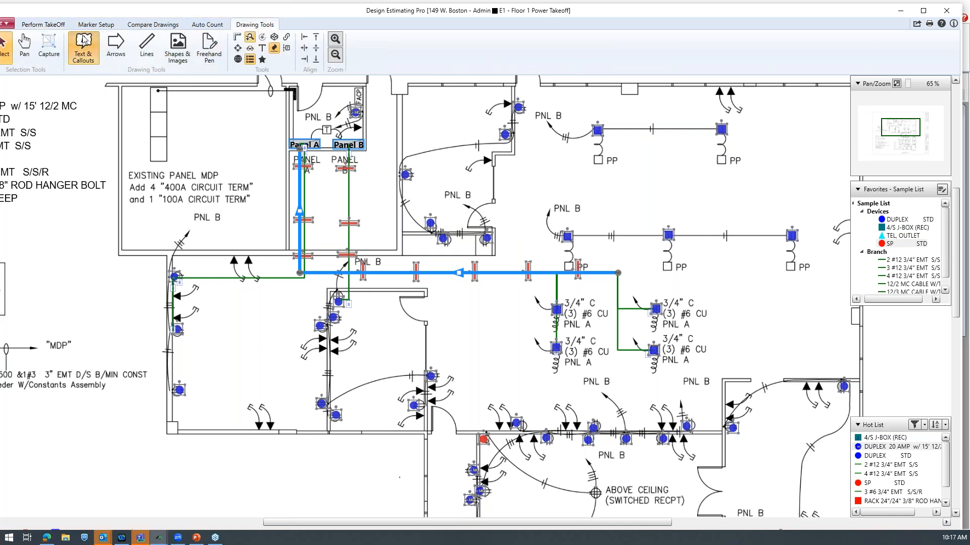
pyautogui.click(93, 57)
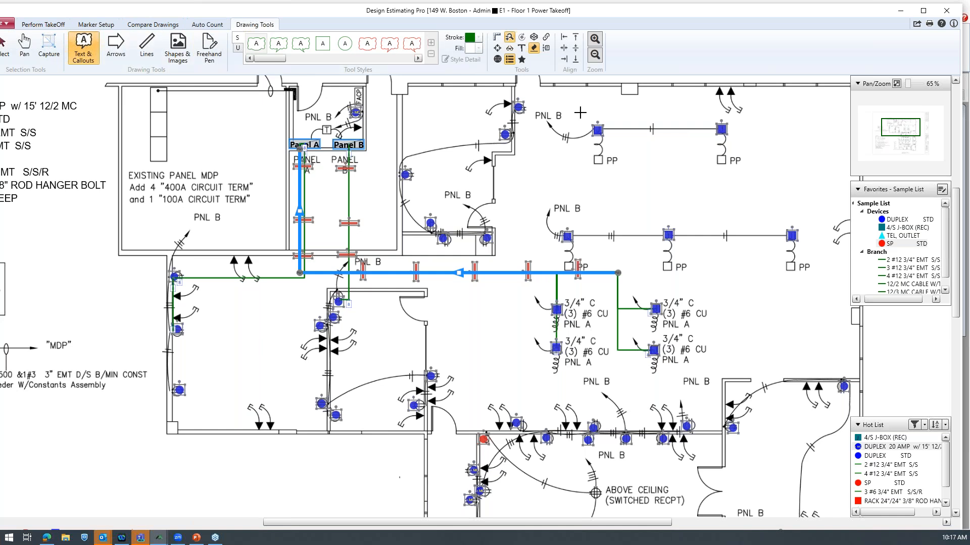
pyautogui.click(369, 46)
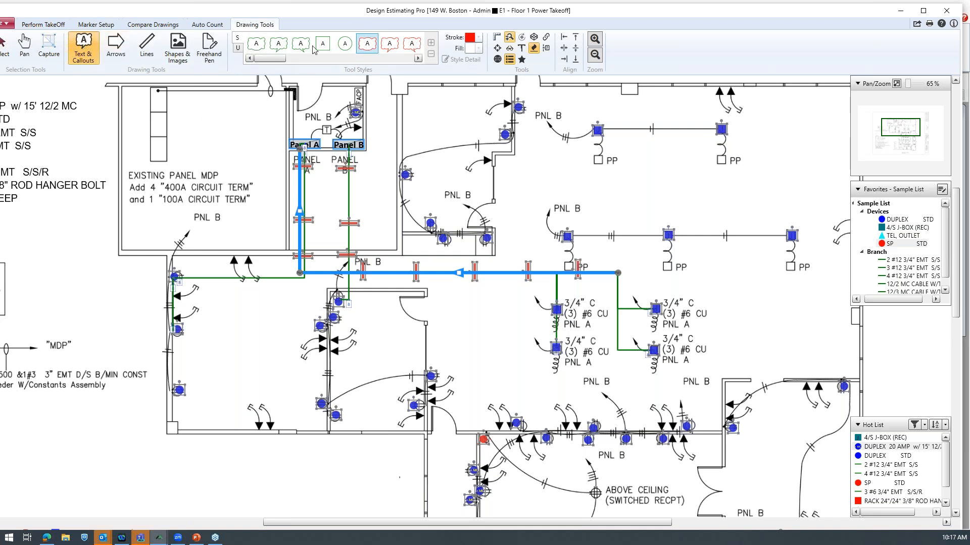
pyautogui.click(30, 284)
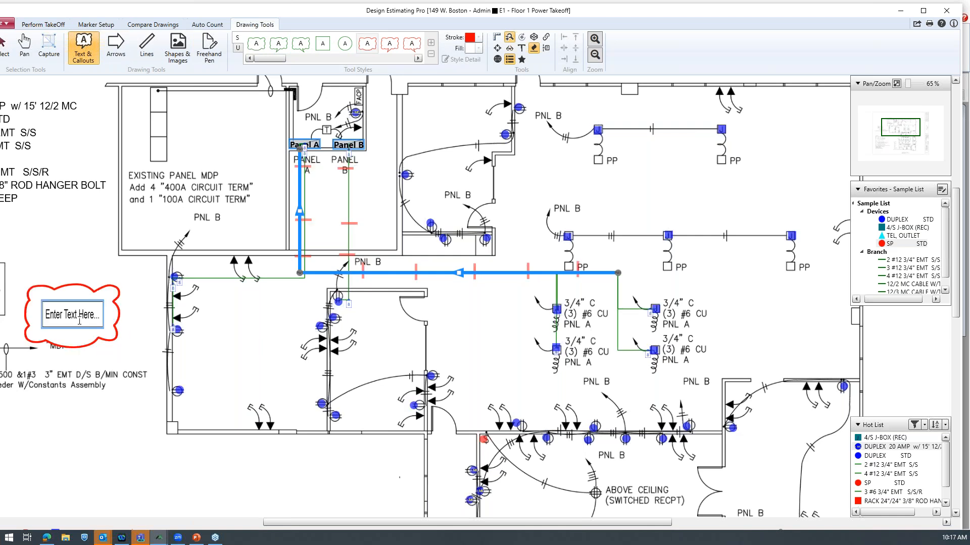
pyautogui.write('CO #1')
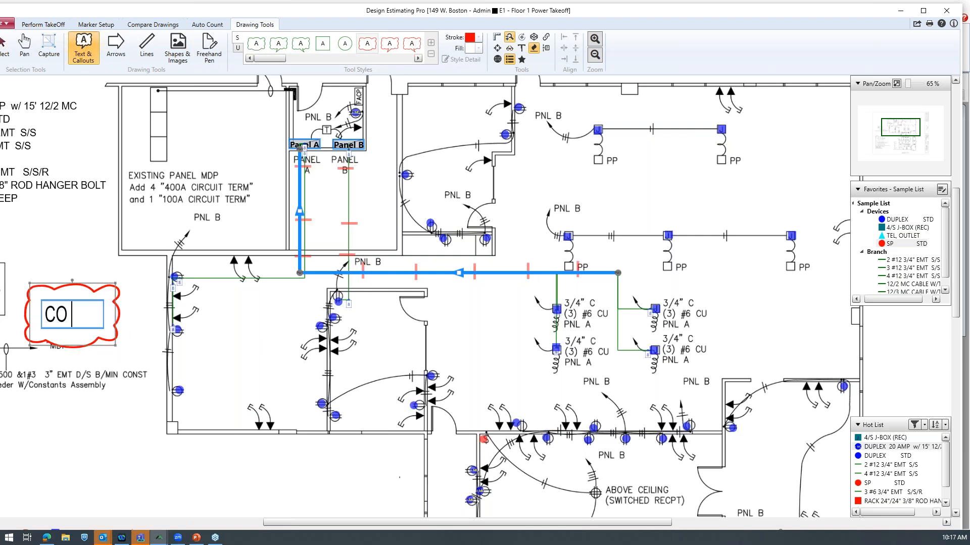
# Step: Draw a solid red arrow from the CO #1 callout across to the doorway of the small inner room
pyautogui.click(115, 47)
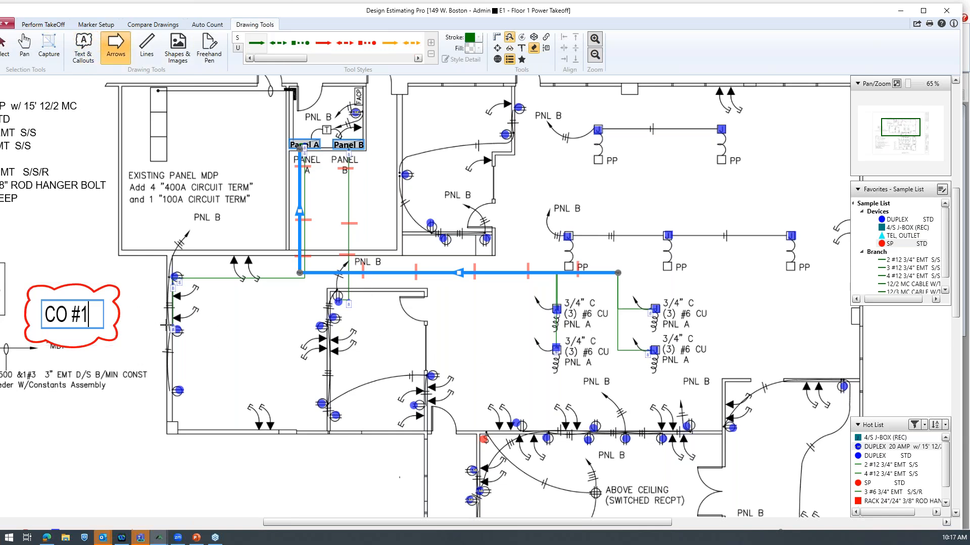
pyautogui.click(322, 43)
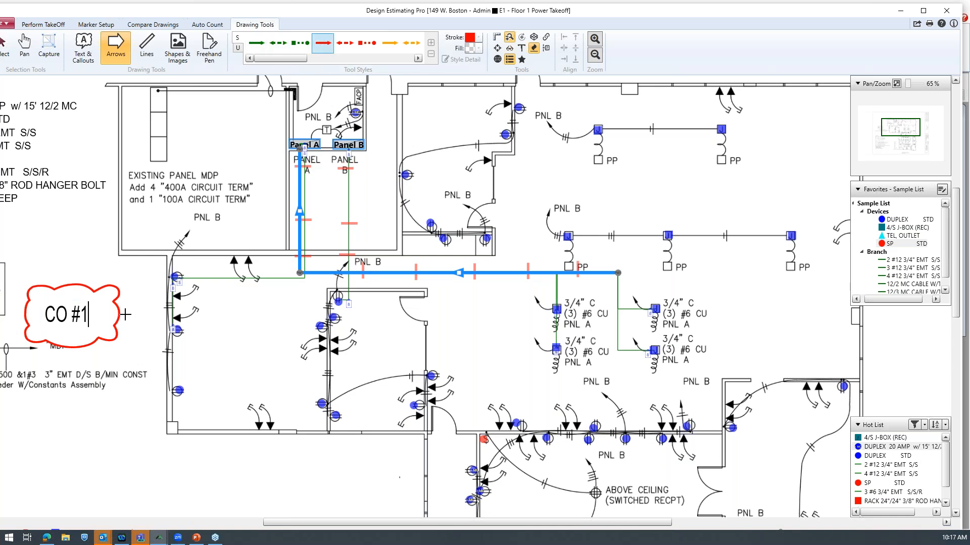
pyautogui.moveTo(124, 317); pyautogui.dragTo(409, 318)
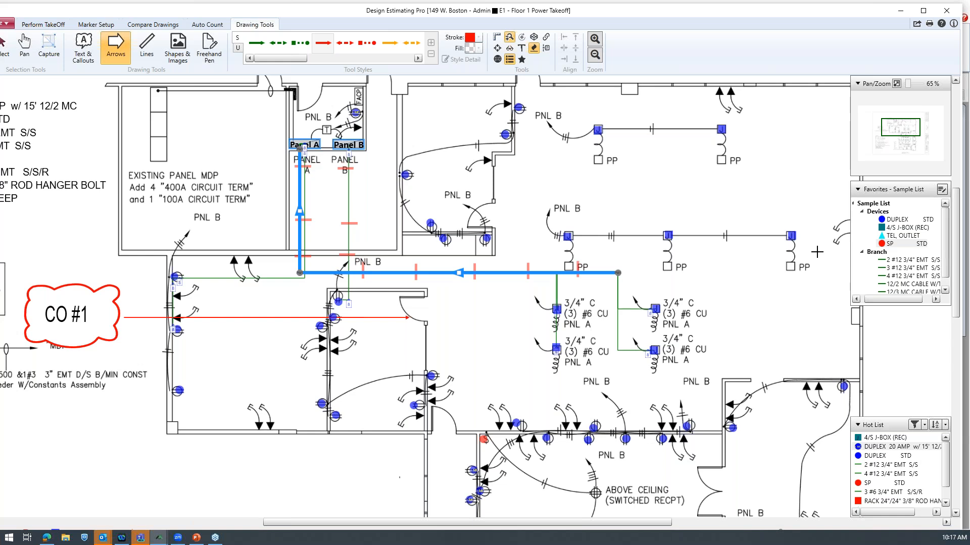
# Step: Place one SP STD mark from the Sample List favorites beside the doorway at the arrow's tip
pyautogui.click(902, 244)
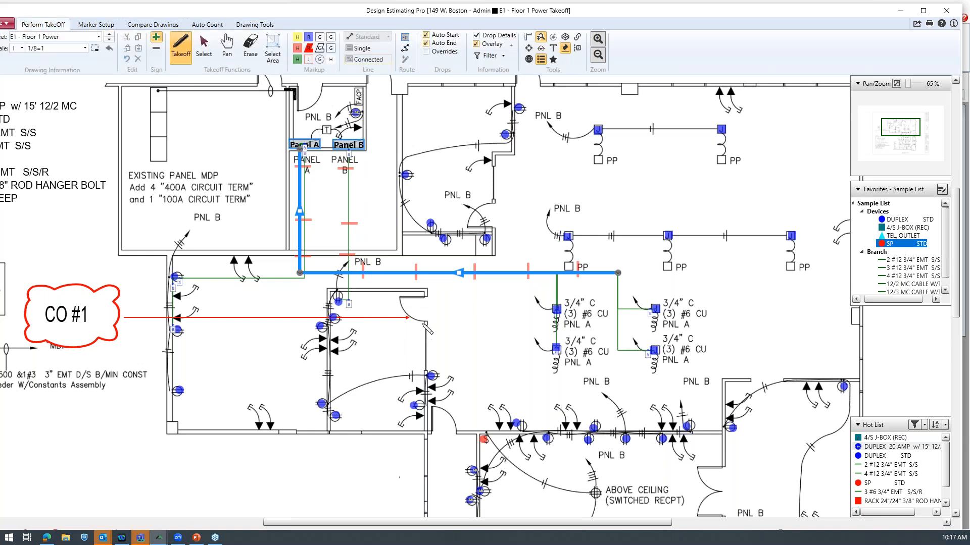
pyautogui.click(422, 324)
pyautogui.rightClick(420, 324)
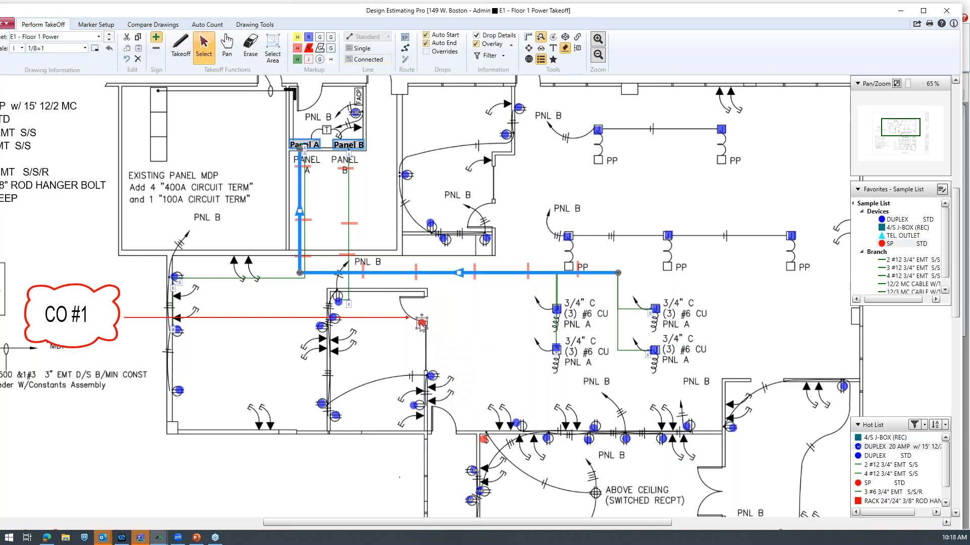
# Step: Set the new switch mark's shape style to SP, with matching parts on this sheet, other sheets and the main database excluded from the change
pyautogui.doubleClick(420, 325)
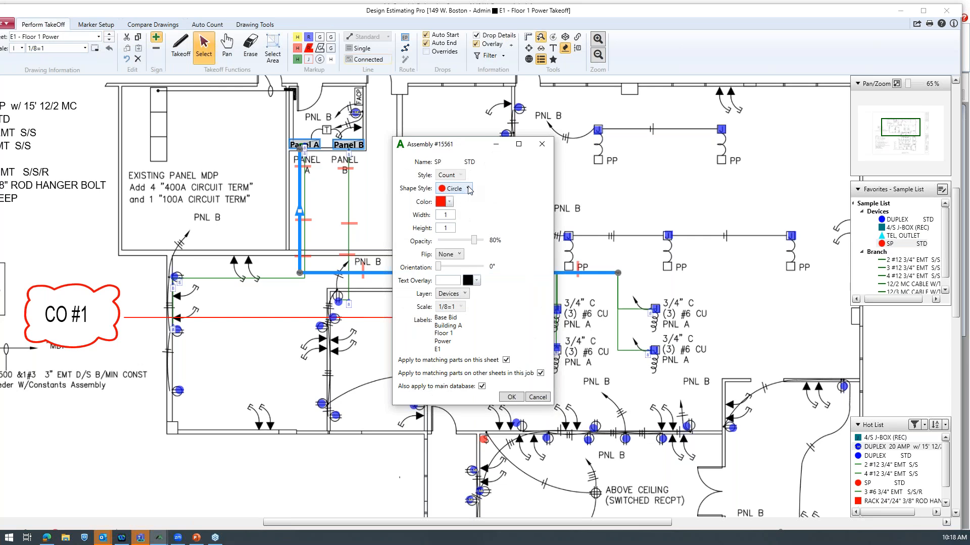
pyautogui.click(468, 189)
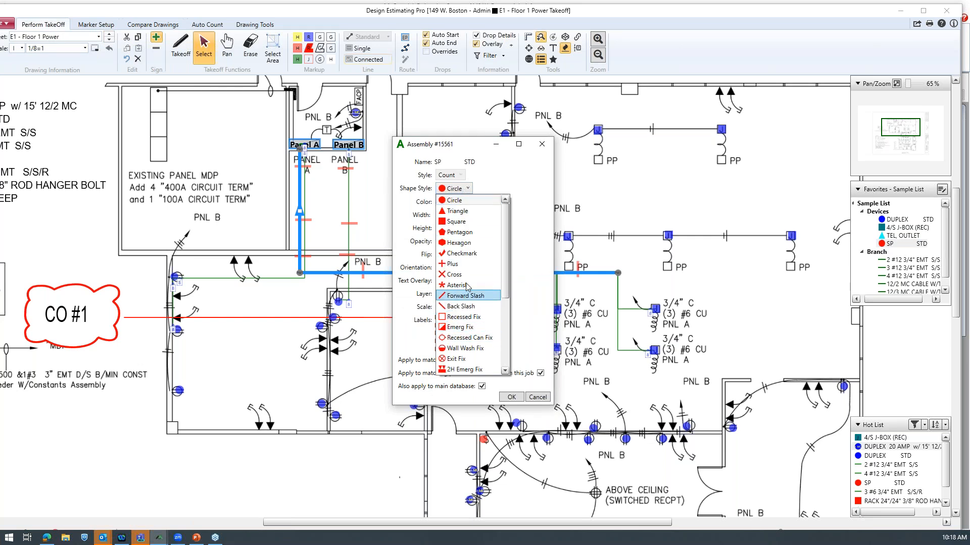
pyautogui.scroll(-2, 467, 287)
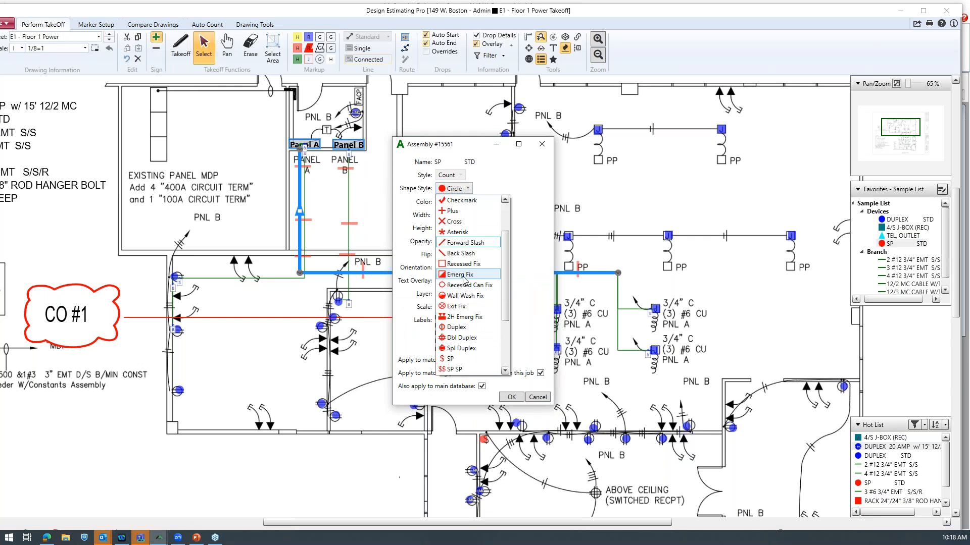
pyautogui.click(450, 359)
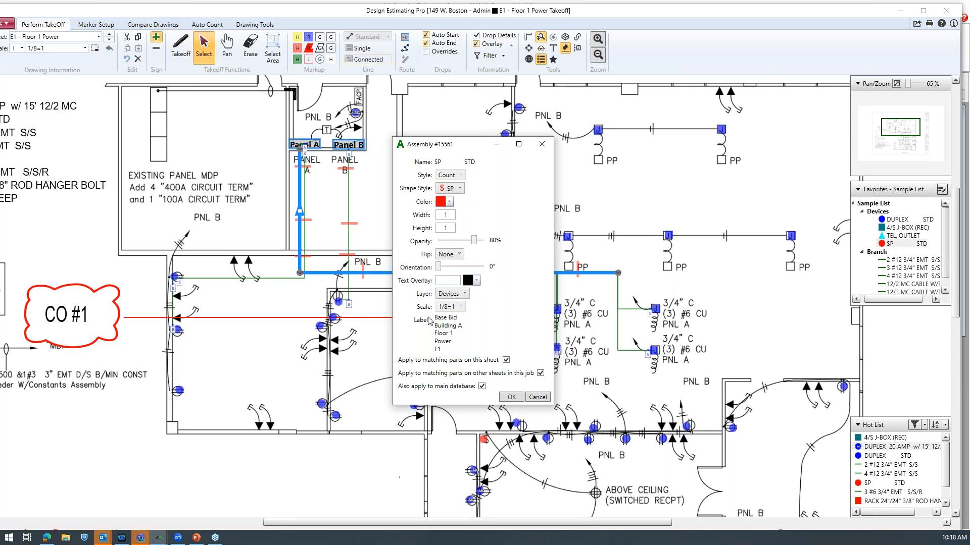
pyautogui.click(505, 360)
pyautogui.click(540, 373)
pyautogui.click(481, 386)
pyautogui.click(512, 397)
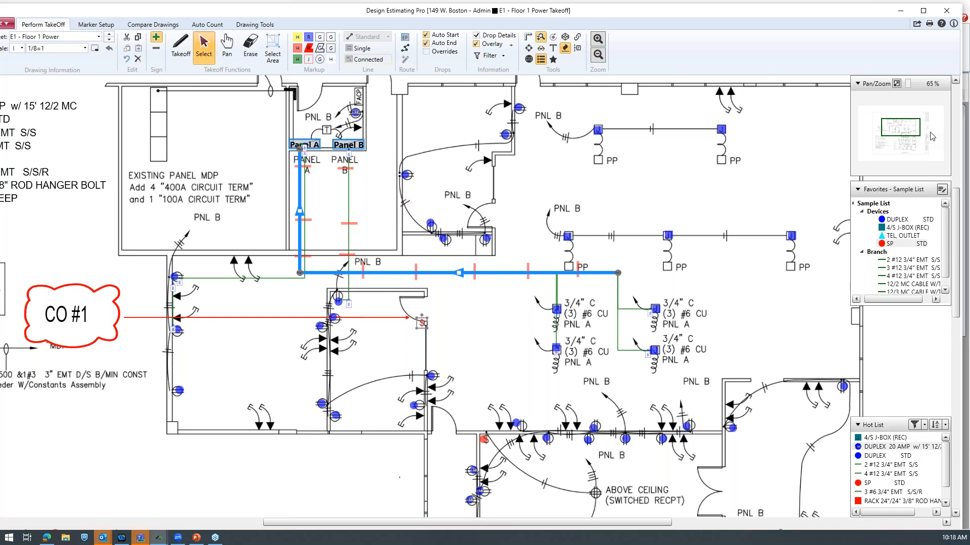
# Step: Turn on the crosshair and draw thin solid gray lines for a new room's west and south walls below the building's southwest corner, leaving a door opening
pyautogui.moveTo(909, 127); pyautogui.dragTo(909, 135)
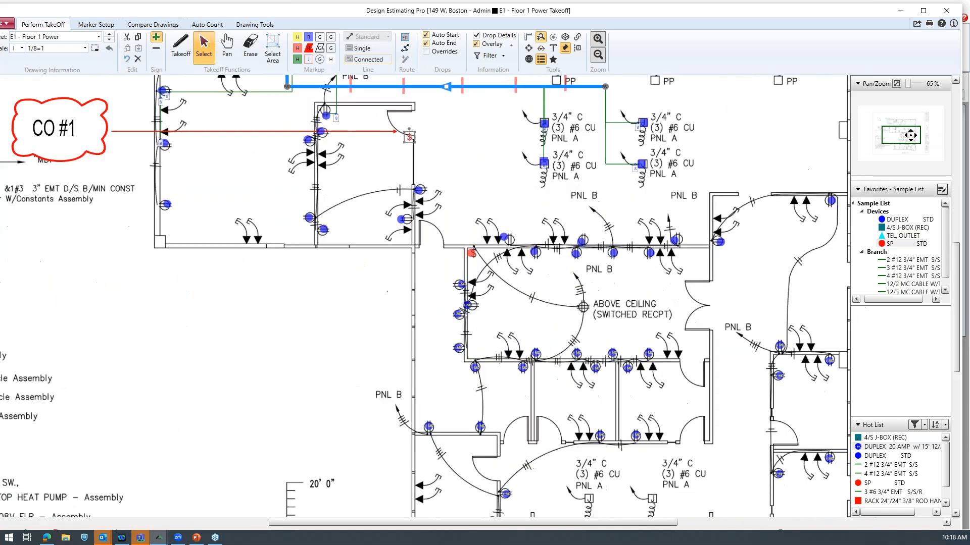
pyautogui.click(255, 26)
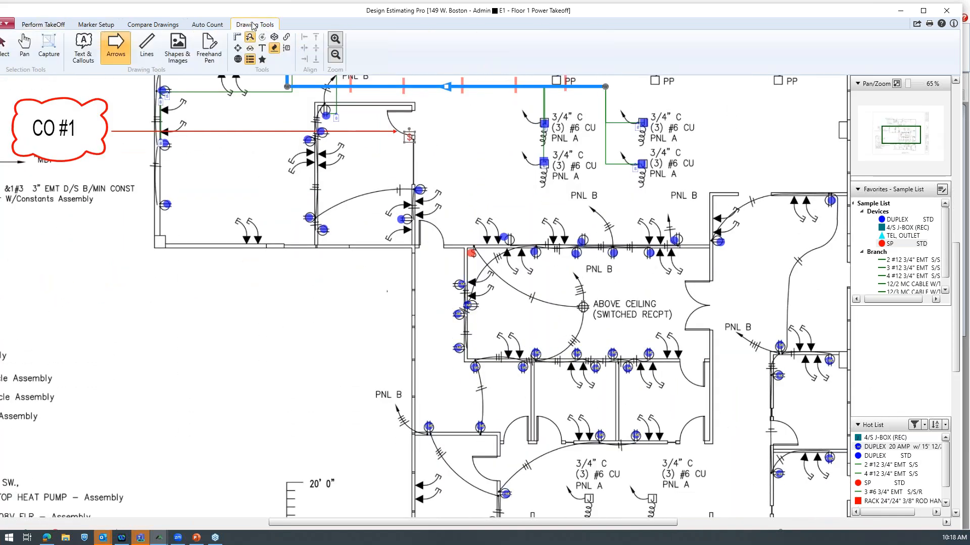
pyautogui.click(143, 48)
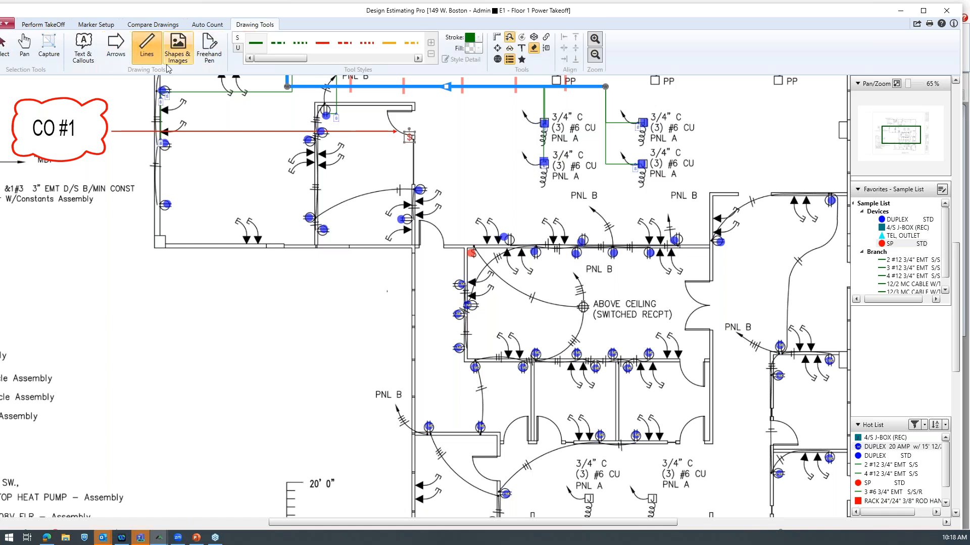
pyautogui.moveTo(276, 59); pyautogui.dragTo(336, 59)
pyautogui.click(344, 43)
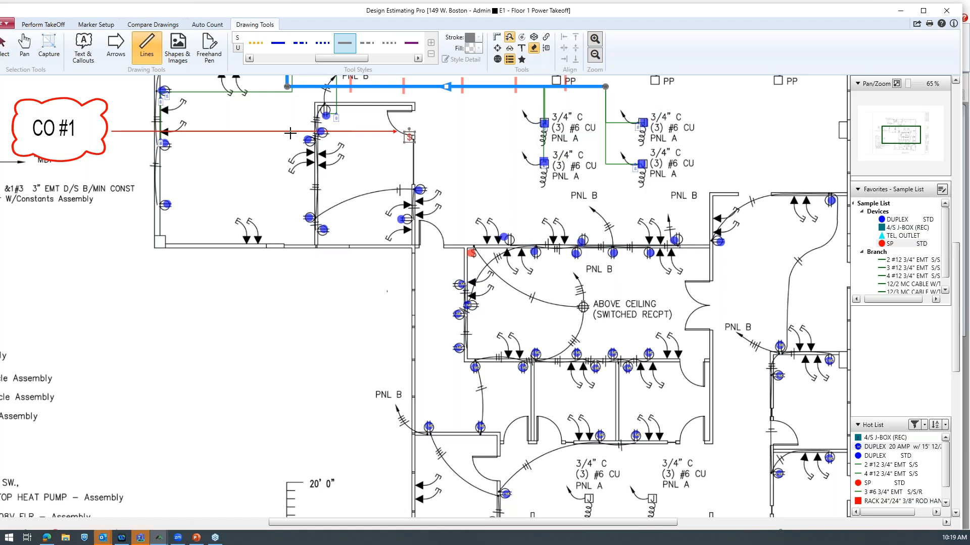
pyautogui.click(497, 48)
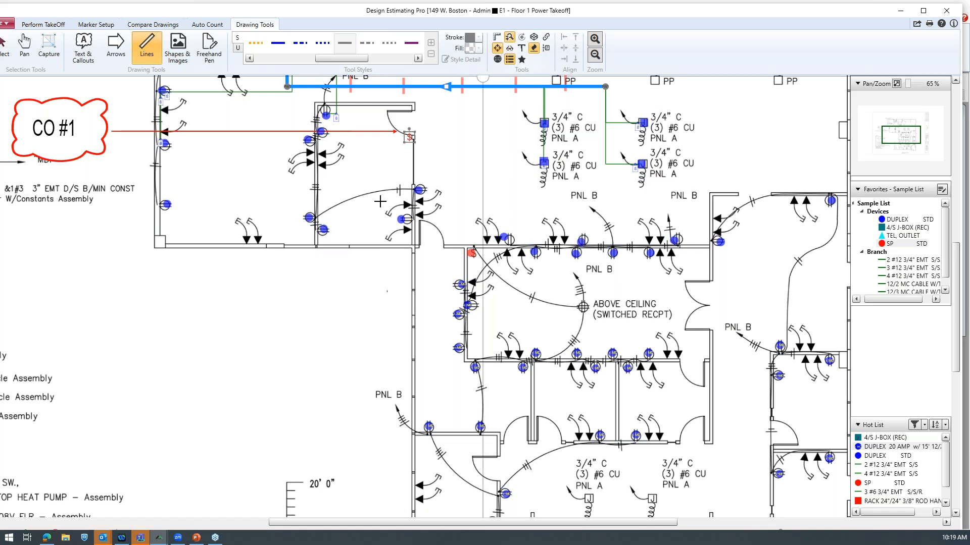
pyautogui.click(158, 248)
pyautogui.click(158, 441)
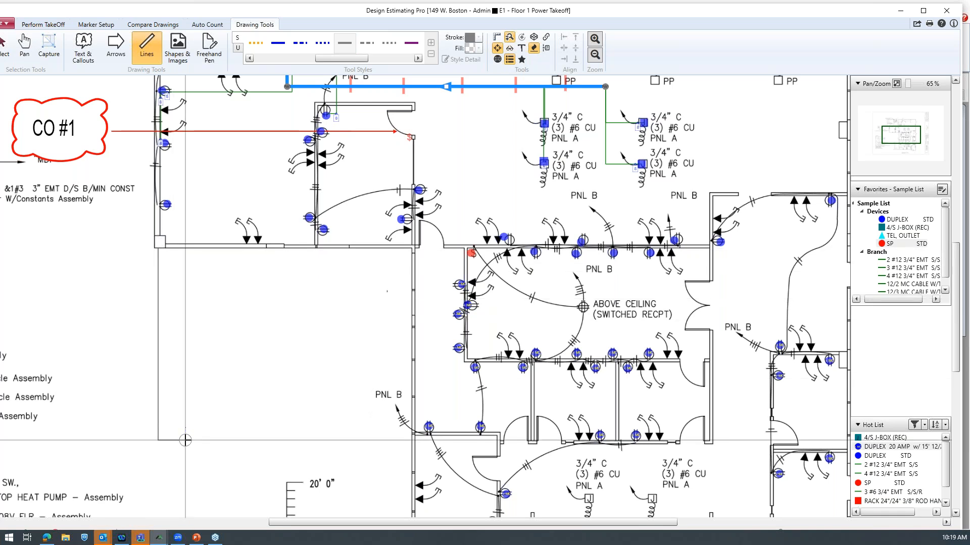
pyautogui.click(211, 441)
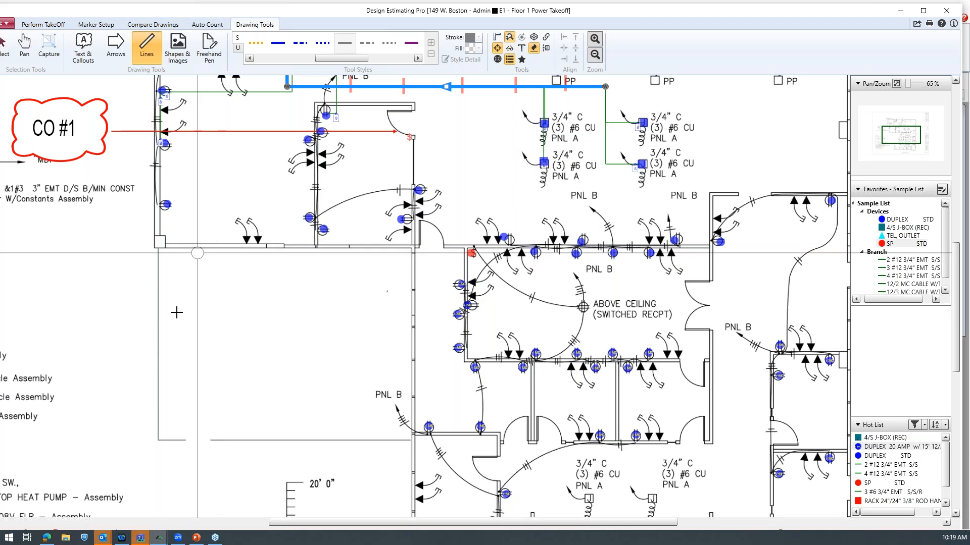
# Step: Draw a second, parallel gray line just outside the new room's walls to show wall thickness, and turn the crosshair off
pyautogui.click(154, 247)
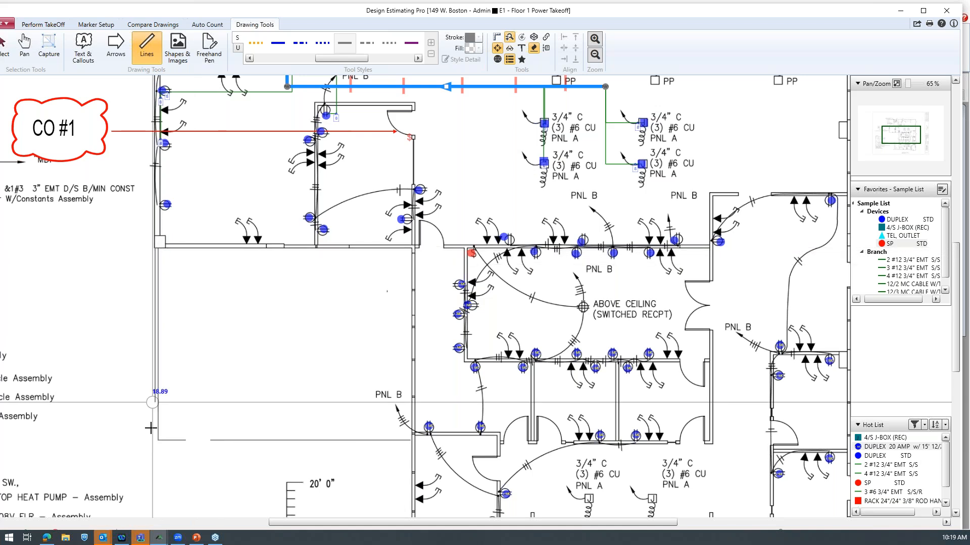
pyautogui.click(158, 443)
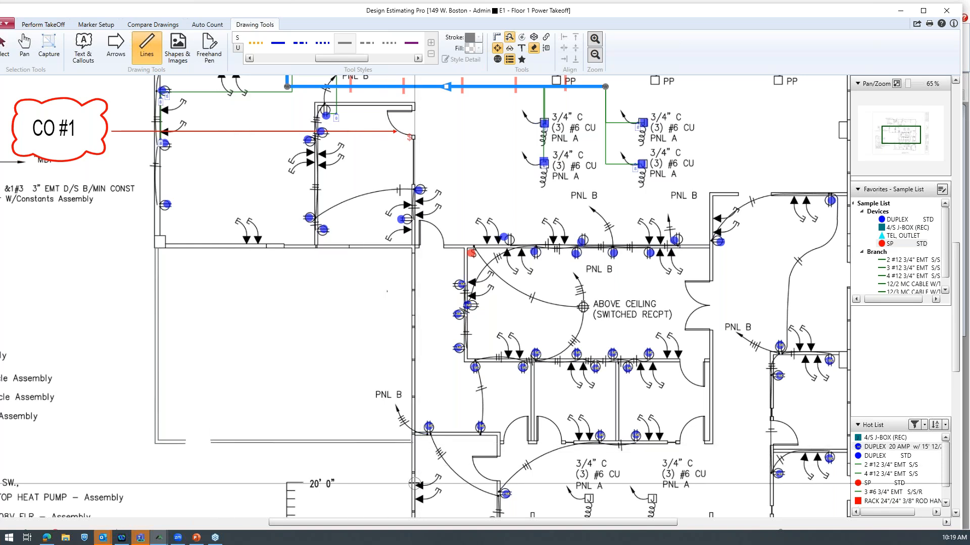
pyautogui.click(498, 48)
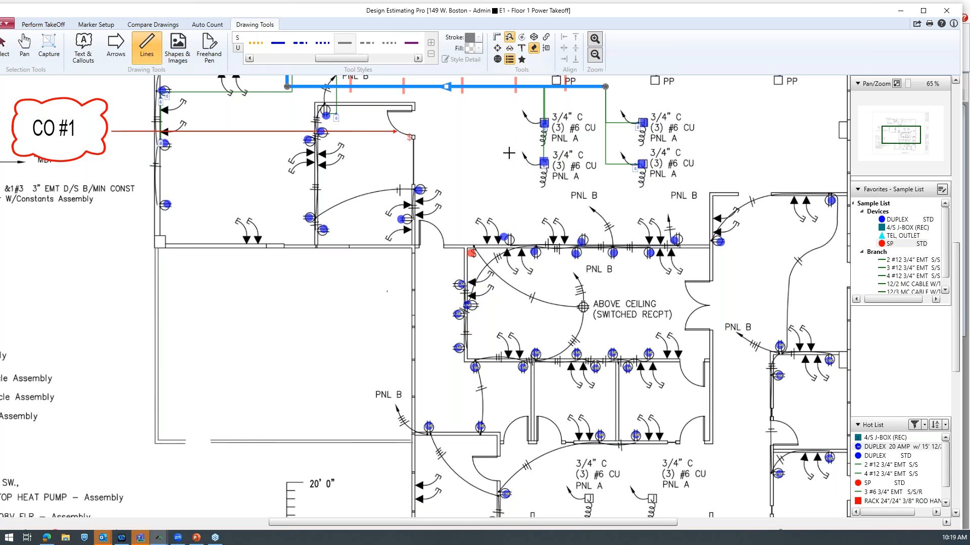
# Step: Set up a rectangular highlight marker with a white fill at 100% opacity
pyautogui.click(96, 24)
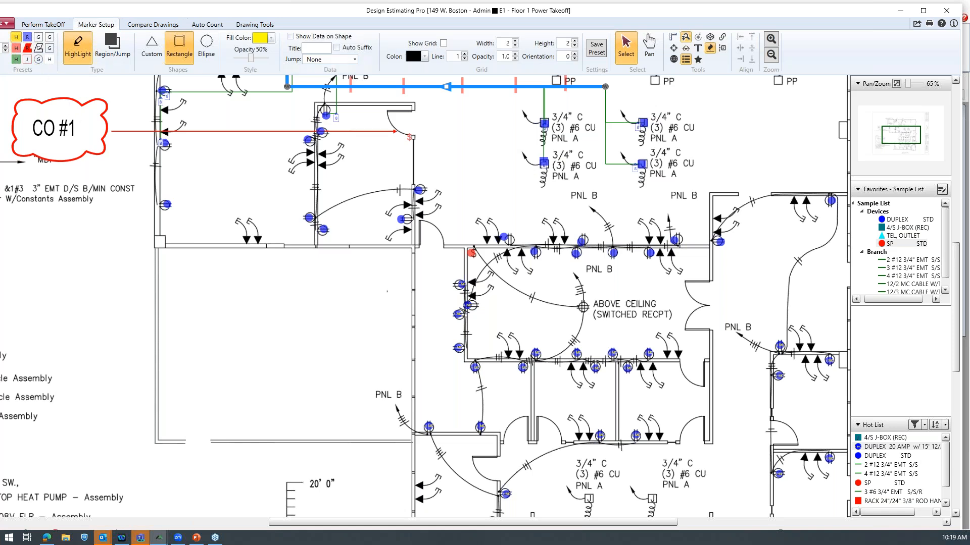
pyautogui.click(50, 61)
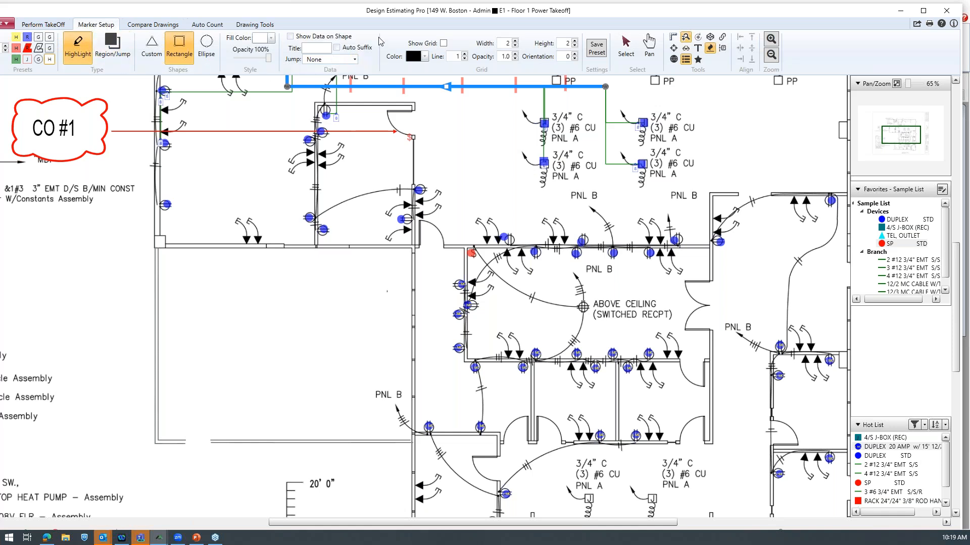
pyautogui.click(271, 39)
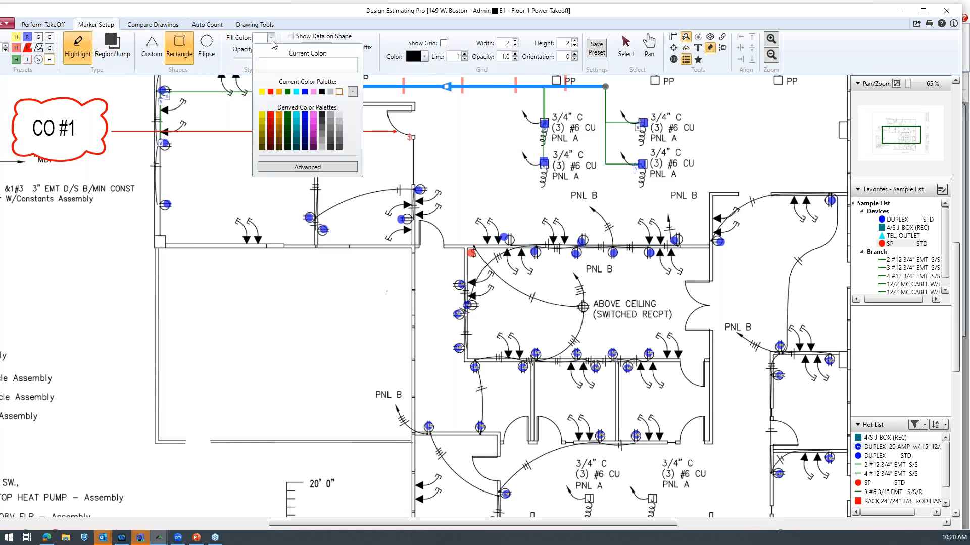
pyautogui.click(340, 92)
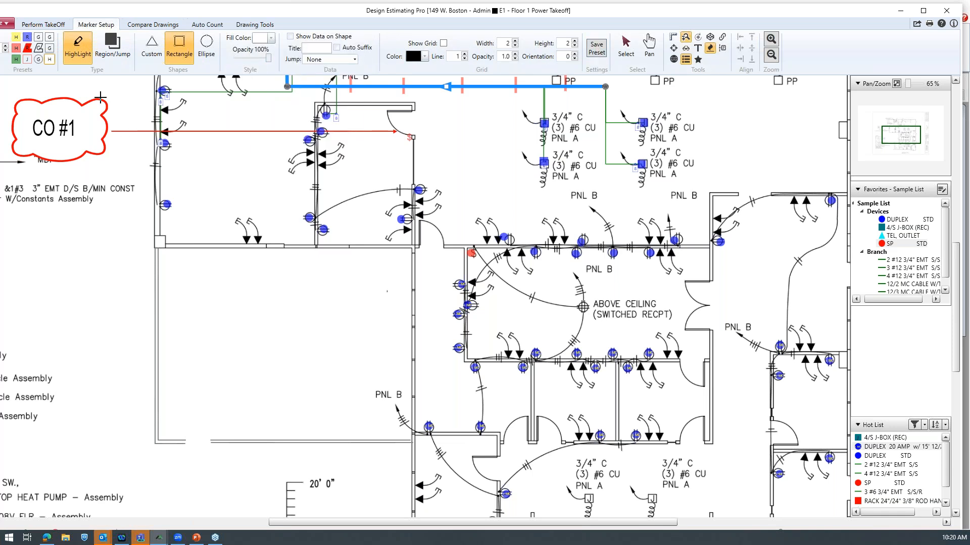
# Step: Cover the old south wall segment and the nearby paired arrow symbols with opaque white rectangles to open the space into the new room
pyautogui.click(43, 24)
pyautogui.click(331, 59)
pyautogui.moveTo(167, 240); pyautogui.dragTo(309, 262)
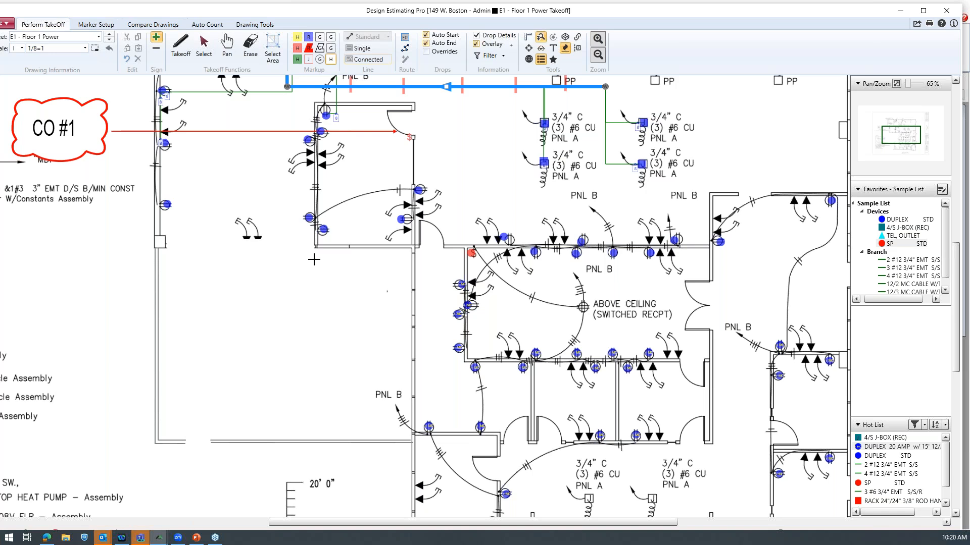
pyautogui.moveTo(259, 221); pyautogui.dragTo(266, 250)
# Step: Place six DUPLEX 20 AMP w/ 15' 12/2 MC receptacles from the Hot List around the new room's walls
pyautogui.click(904, 447)
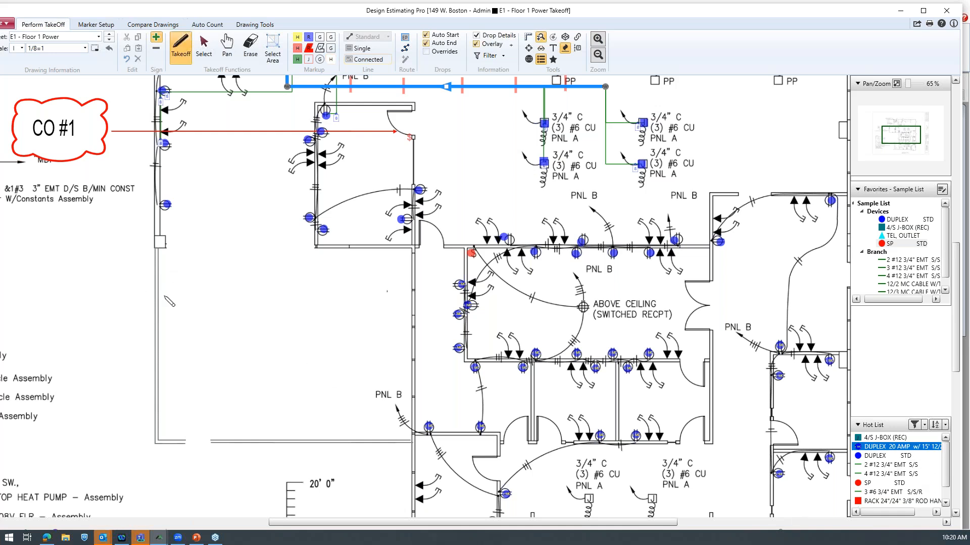
pyautogui.click(162, 268)
pyautogui.click(162, 380)
pyautogui.click(250, 435)
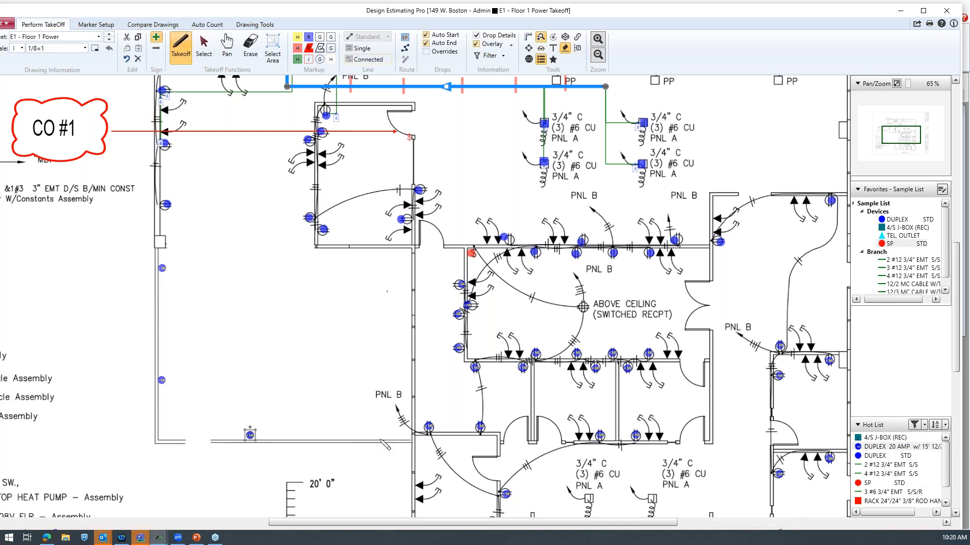
pyautogui.click(380, 436)
pyautogui.click(408, 334)
pyautogui.click(344, 253)
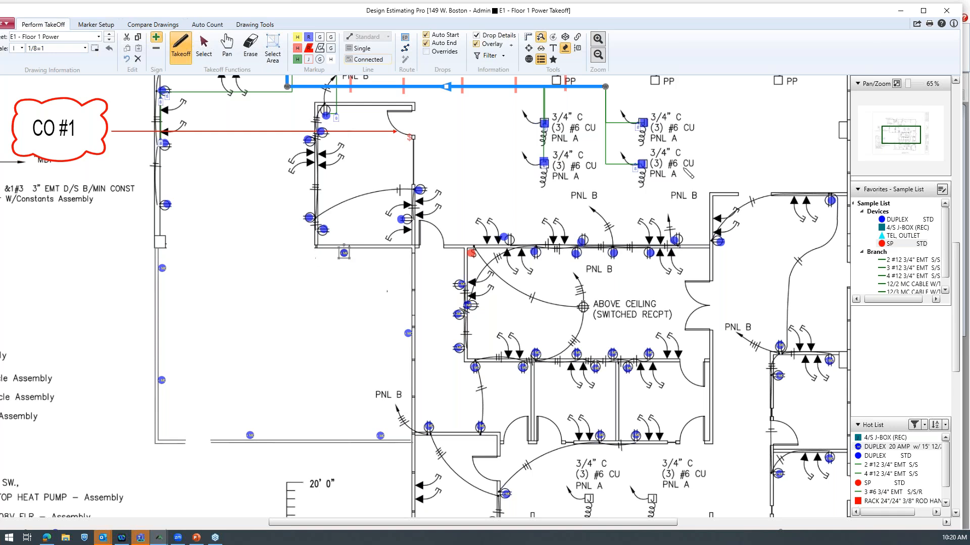
# Step: Check the new duplex takeoff in McCormick Estimating's Audit Trail and return to the E1 drawing in Design Estimating Pro
pyautogui.click(900, 11)
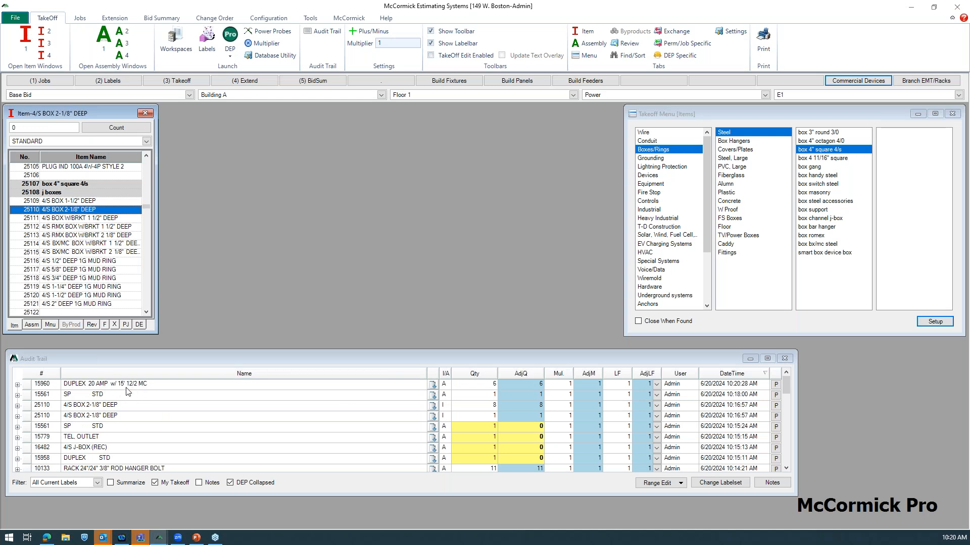
pyautogui.click(230, 38)
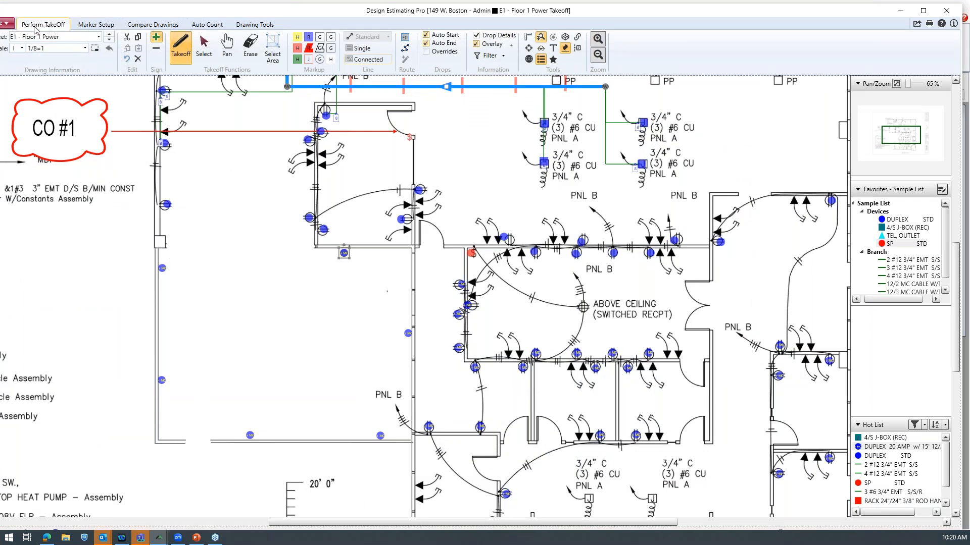
pyautogui.scroll(-1, 554, 232)
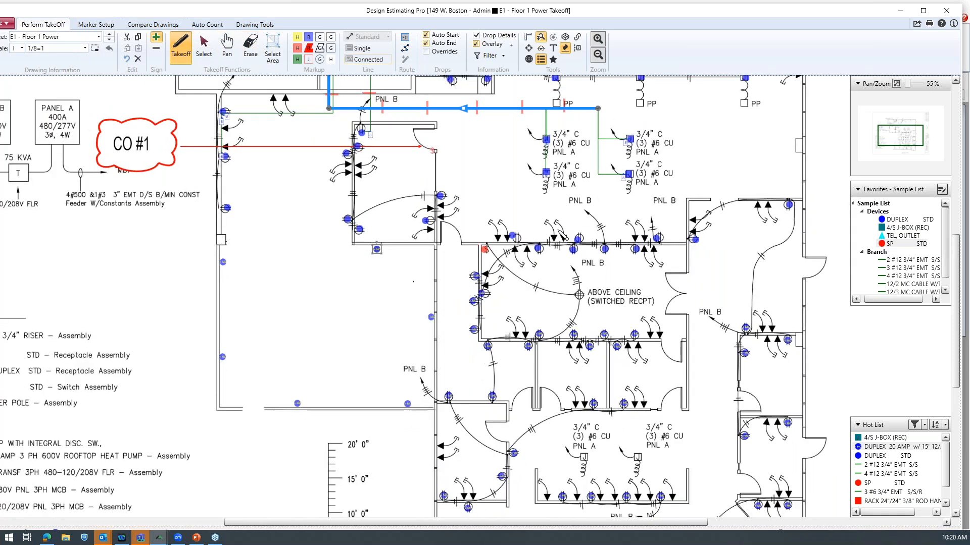
pyautogui.moveTo(915, 136); pyautogui.dragTo(915, 129)
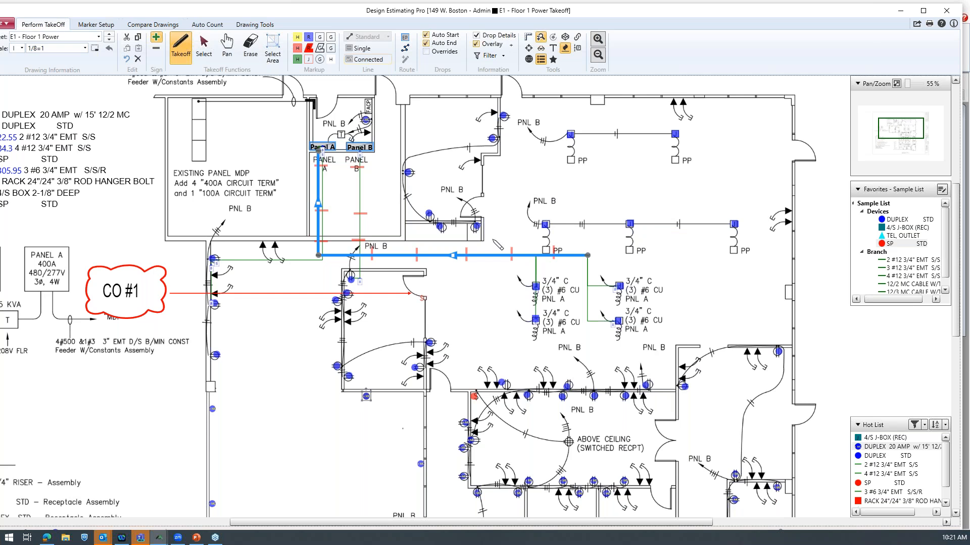
# Step: Review the Display, General, Keyboard and Mouse settings in the program preferences
pyautogui.moveTo(291, 11); pyautogui.dragTo(301, 10)
pyautogui.click(17, 24)
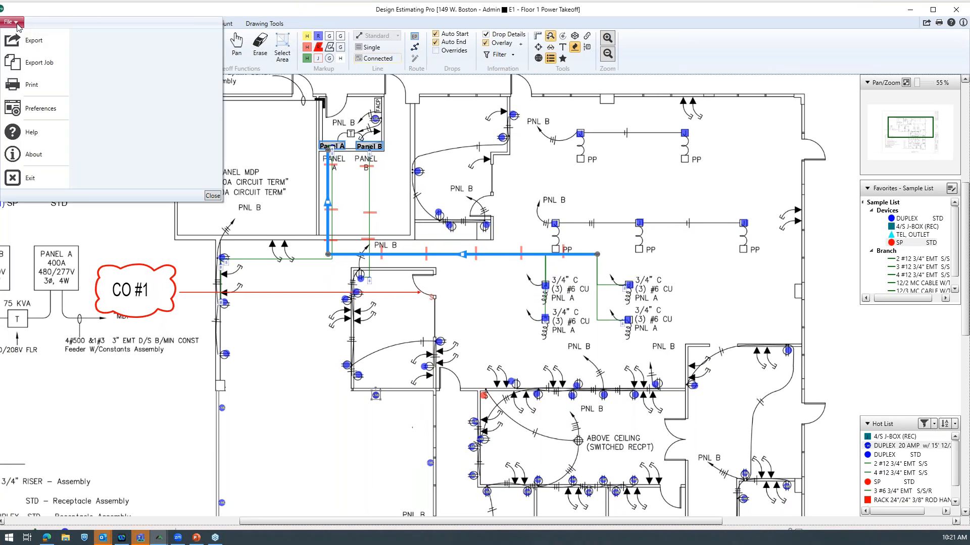
pyautogui.click(33, 109)
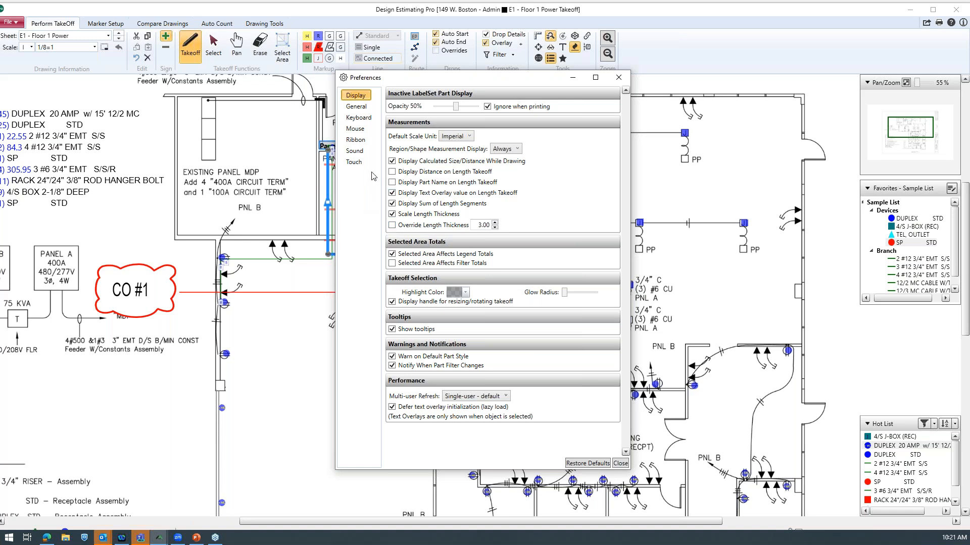
pyautogui.click(355, 108)
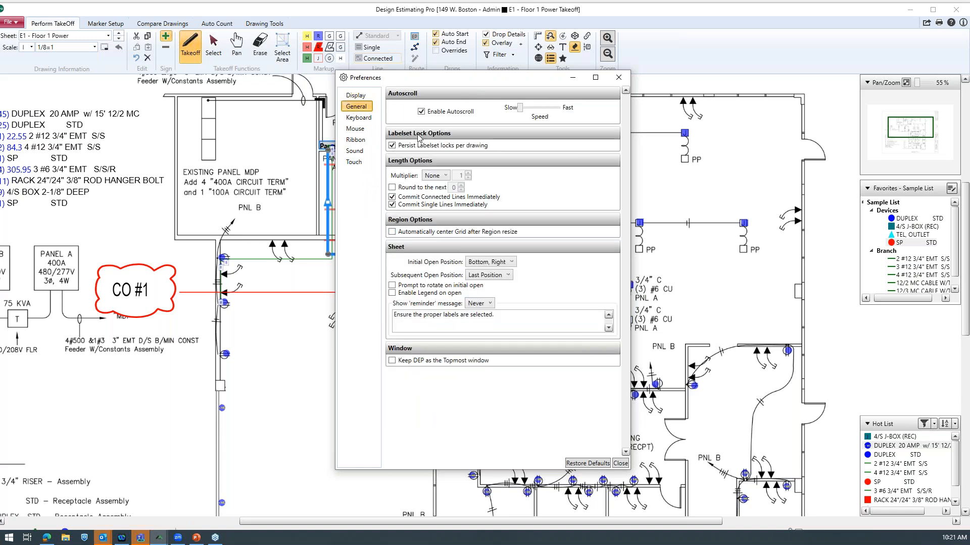
pyautogui.click(360, 120)
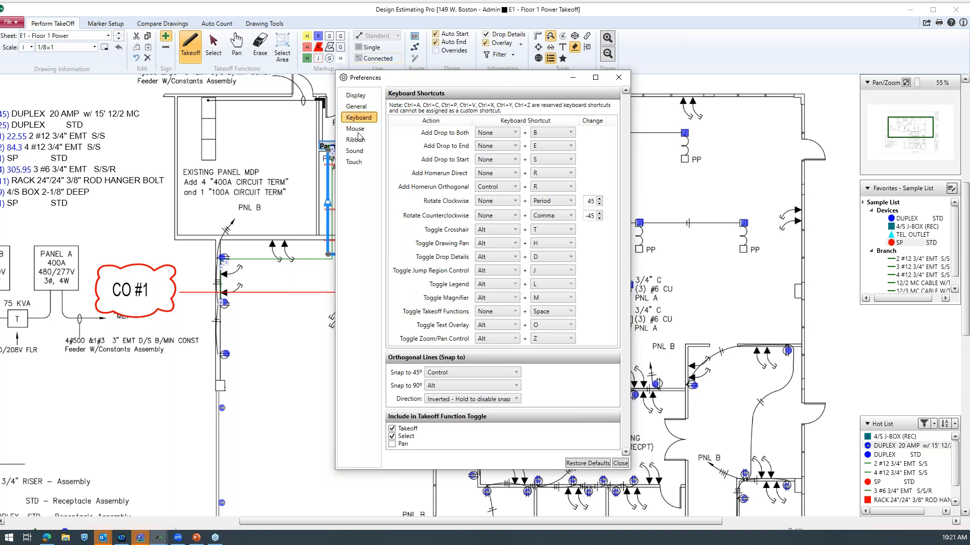
pyautogui.click(359, 132)
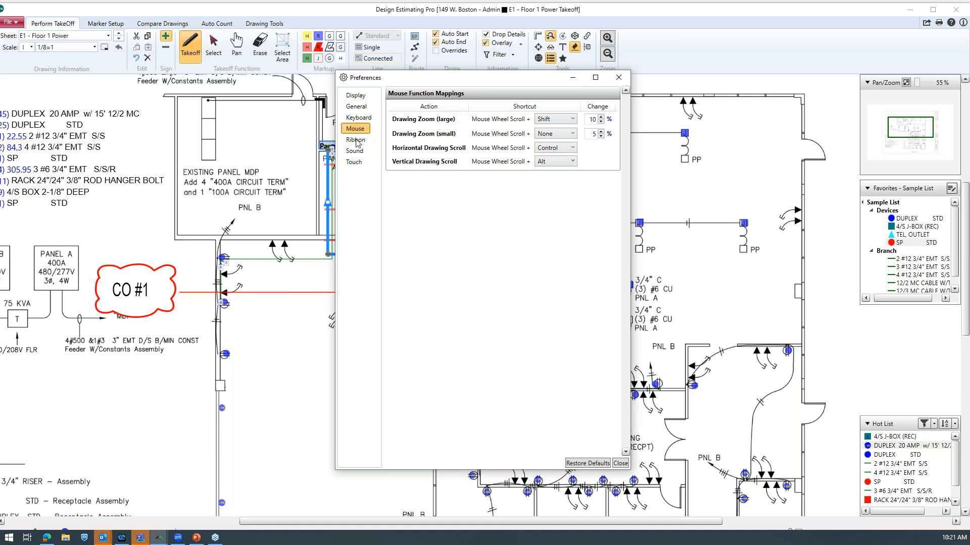
# Step: Enable Display Part Name on Length Takeoff in the Display preferences and close them
pyautogui.click(355, 107)
pyautogui.click(356, 96)
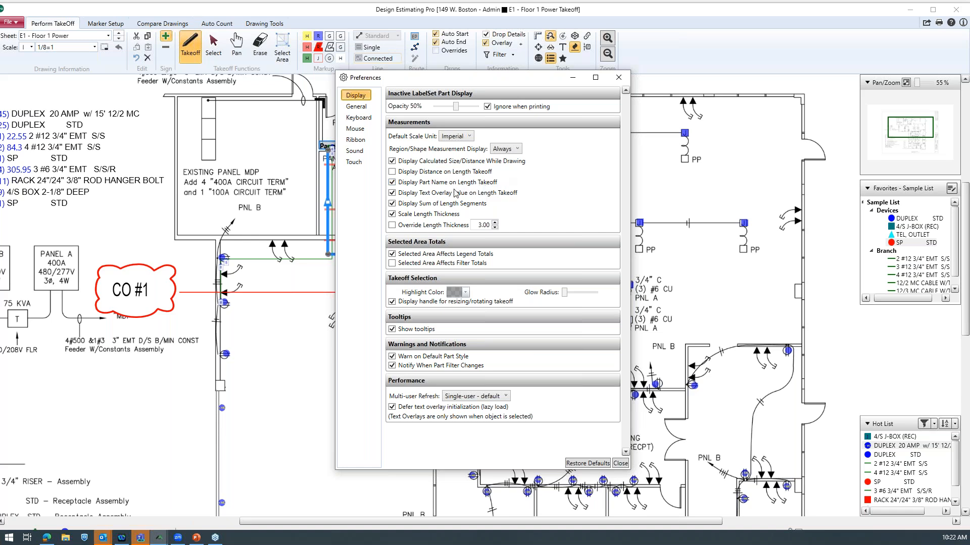
pyautogui.click(618, 78)
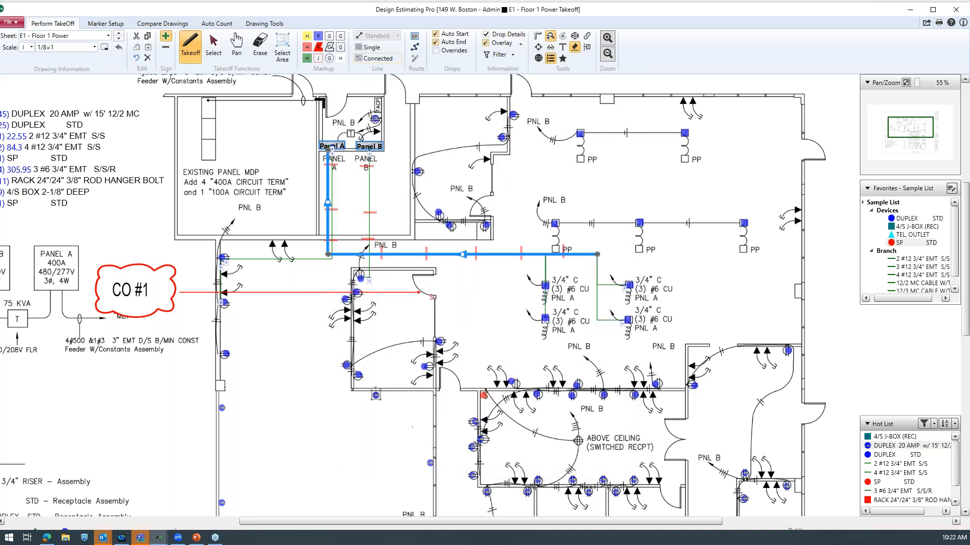
# Step: Draw a horizontal run of 2 #12 3/4" EMT S/S with automatic start and end drops in the open area east of the small inner room
pyautogui.click(888, 465)
pyautogui.scroll(3, 495, 342)
pyautogui.scroll(1, 575, 252)
pyautogui.click(535, 263)
pyautogui.doubleClick(413, 264)
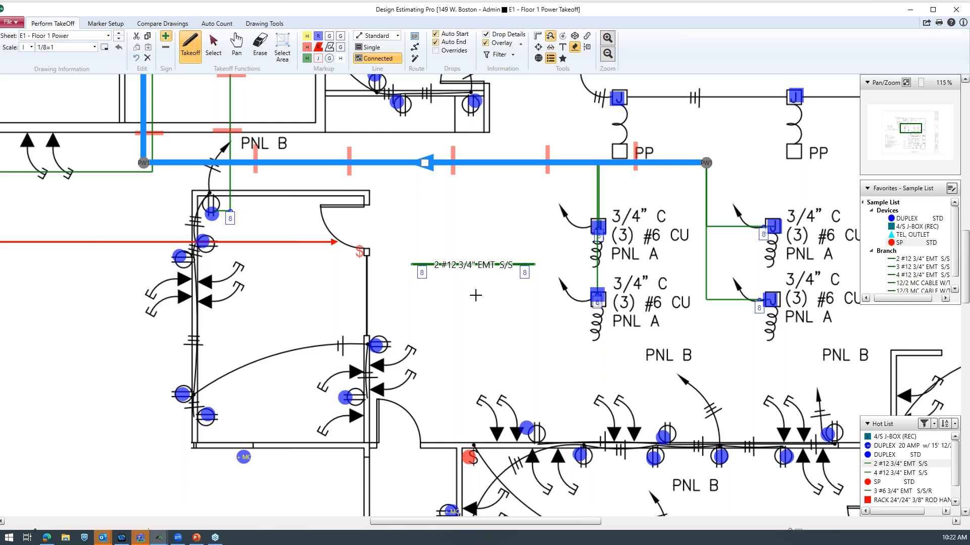
# Step: Turn off the automatic start and end drops and draw a second horizontal 2 #12 3/4" EMT S/S run just above the first
pyautogui.click(435, 42)
pyautogui.click(436, 34)
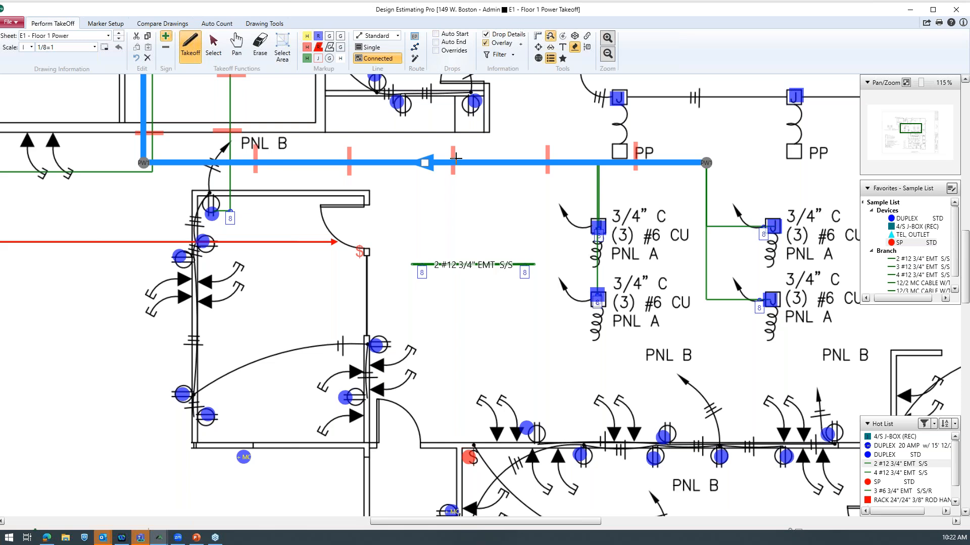
pyautogui.click(533, 237)
pyautogui.doubleClick(410, 239)
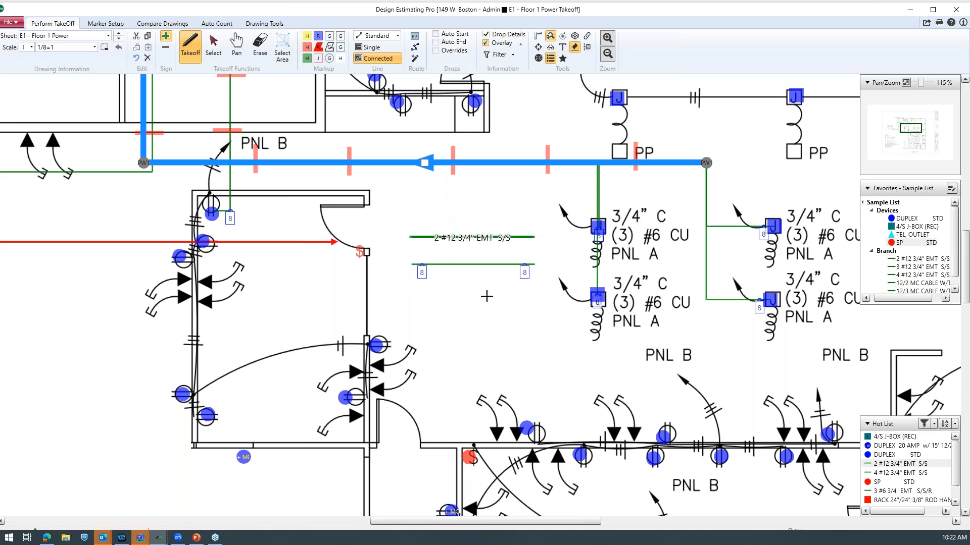
# Step: Add a drop value at a chosen point near the east end of the upper 2 #12 3/4" EMT S/S run
pyautogui.rightClick(519, 238)
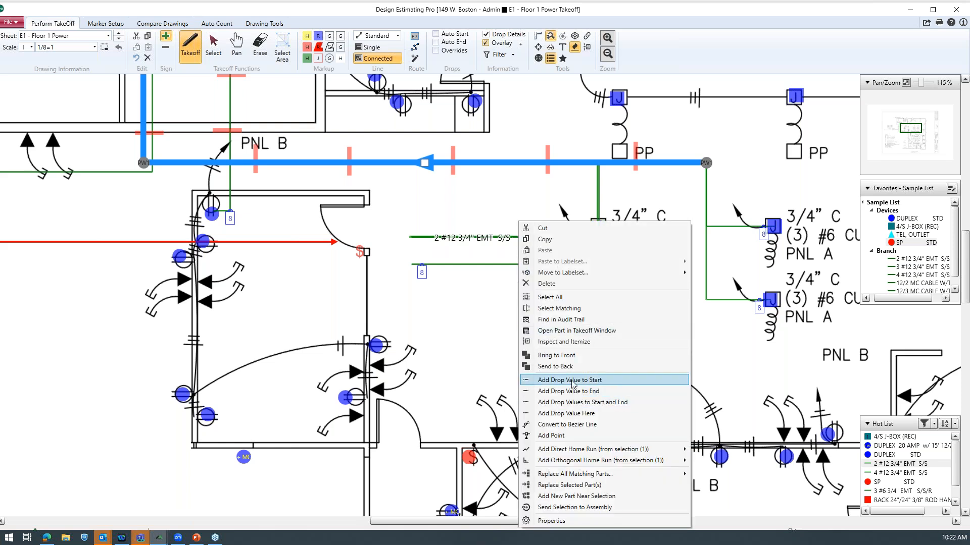
pyautogui.click(569, 414)
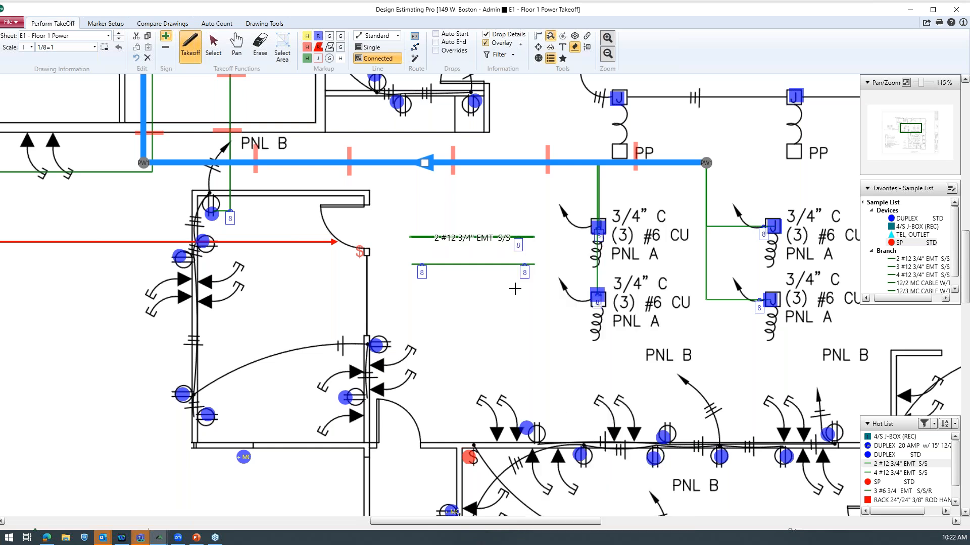
pyautogui.scroll(-1, 515, 290)
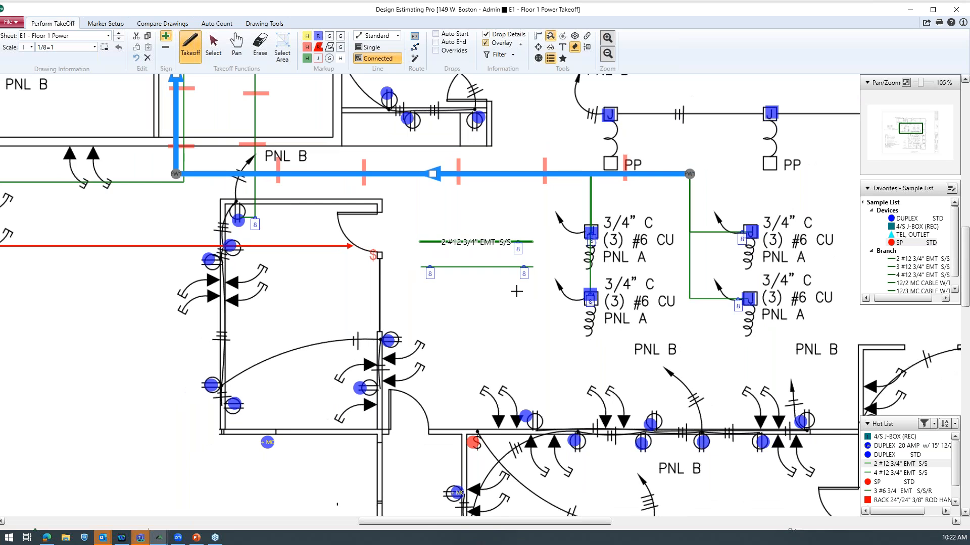
# Step: Overlay the E2 - Floor 2 Power sheet on the E1 - Floor 1 Power drawing for comparison
pyautogui.scroll(-2, 493, 291)
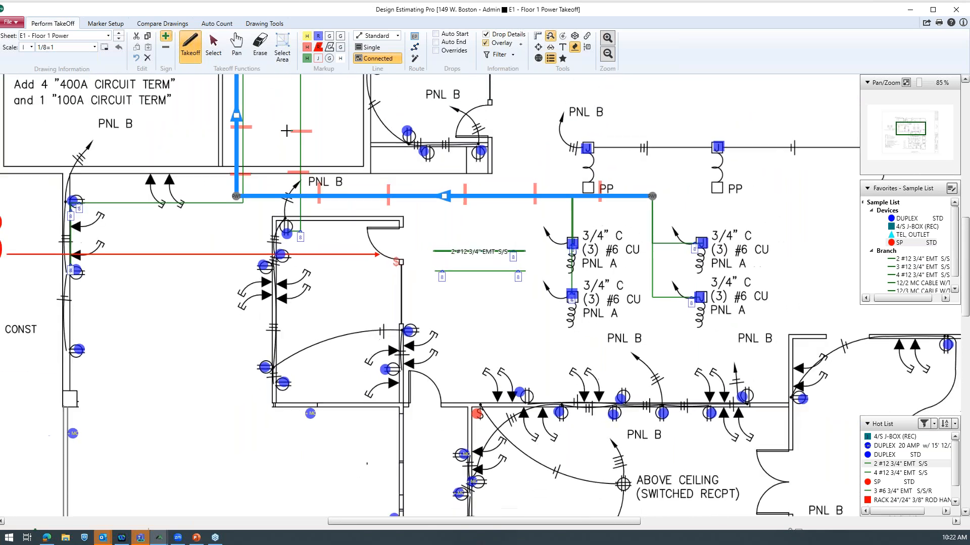
pyautogui.click(112, 23)
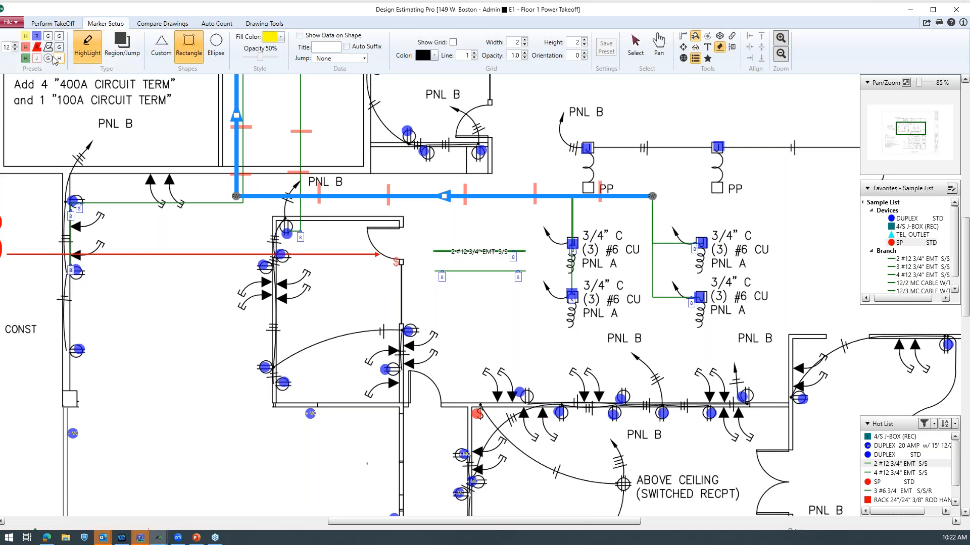
pyautogui.click(160, 25)
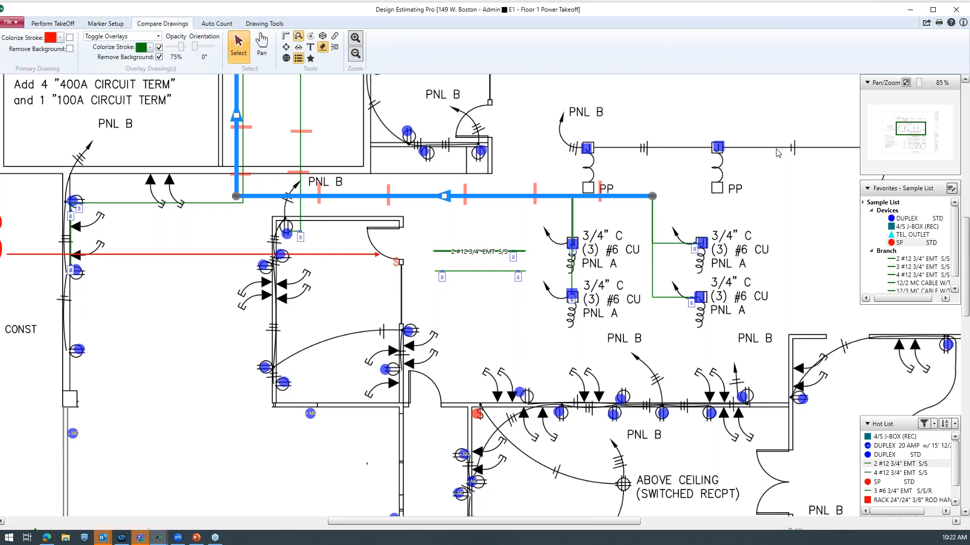
pyautogui.scroll(-1, 761, 186)
pyautogui.moveTo(916, 130); pyautogui.dragTo(905, 128)
pyautogui.scroll(-2, 830, 183)
pyautogui.scroll(-1, 747, 189)
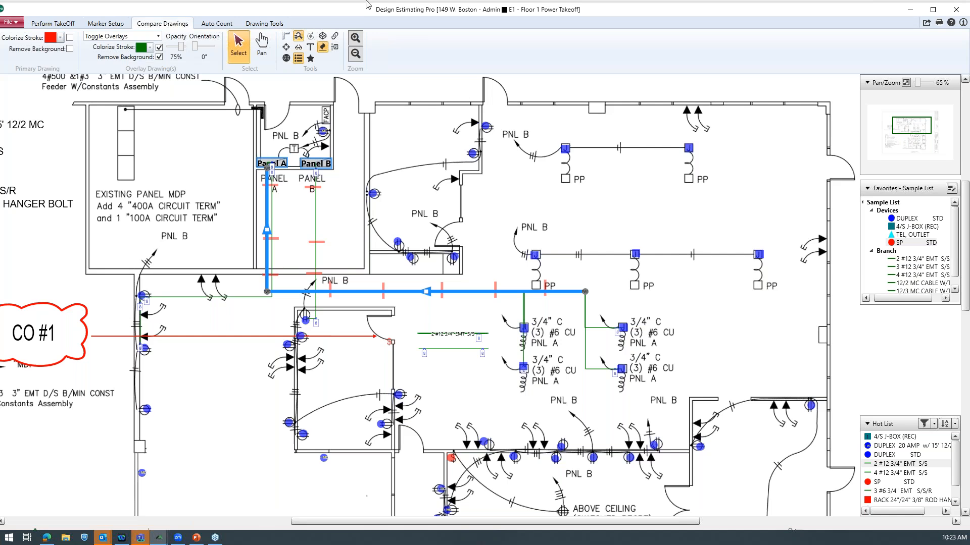
pyautogui.click(157, 37)
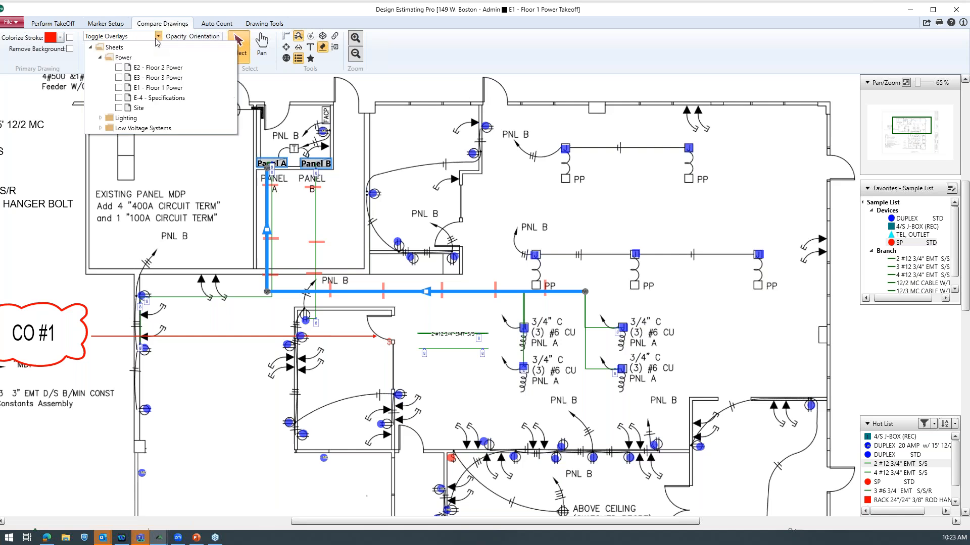
pyautogui.click(118, 68)
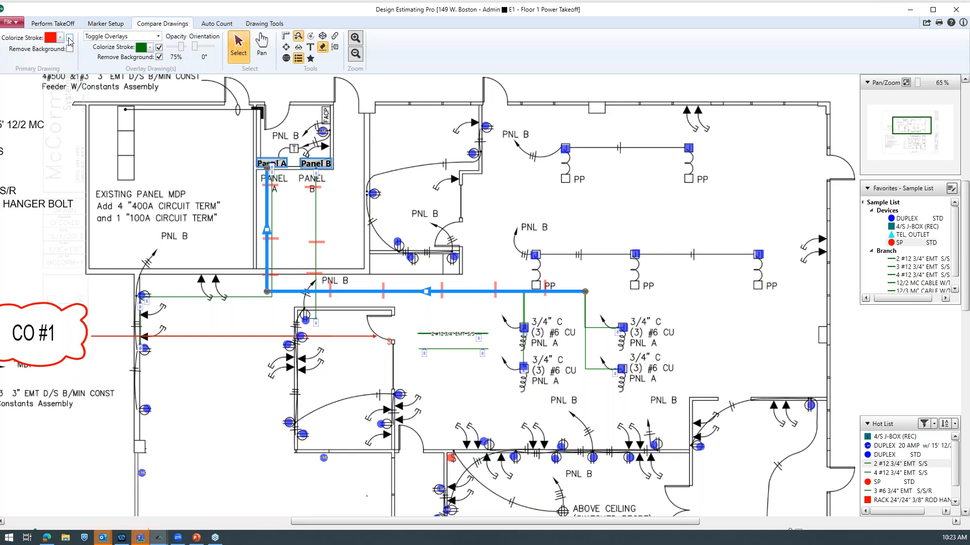
# Step: Colorize the primary drawing's strokes red in the drawing comparison
pyautogui.click(158, 37)
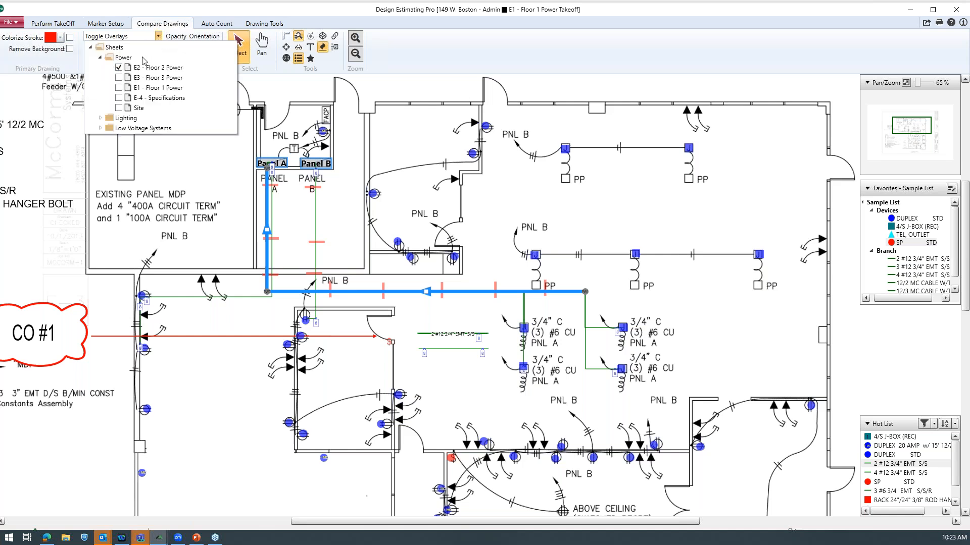
pyautogui.click(157, 37)
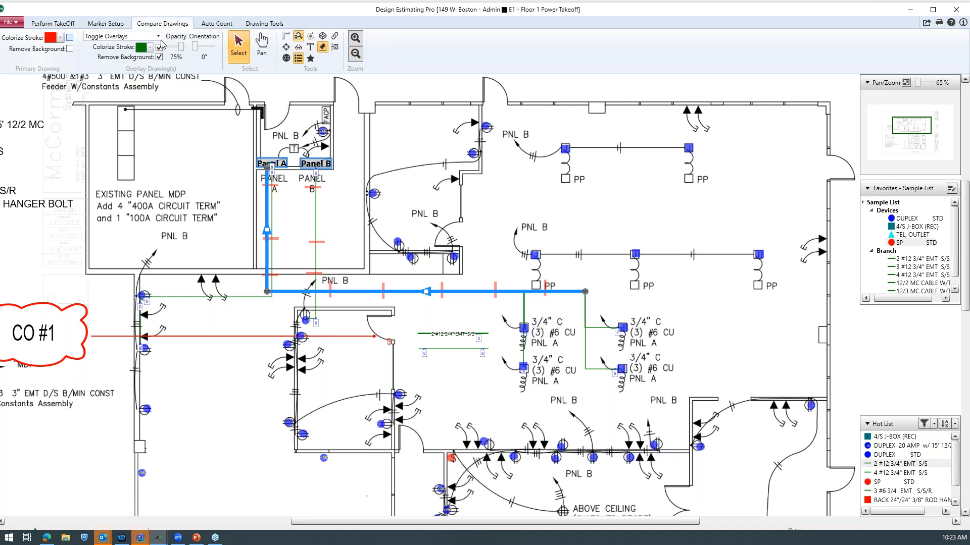
pyautogui.click(70, 37)
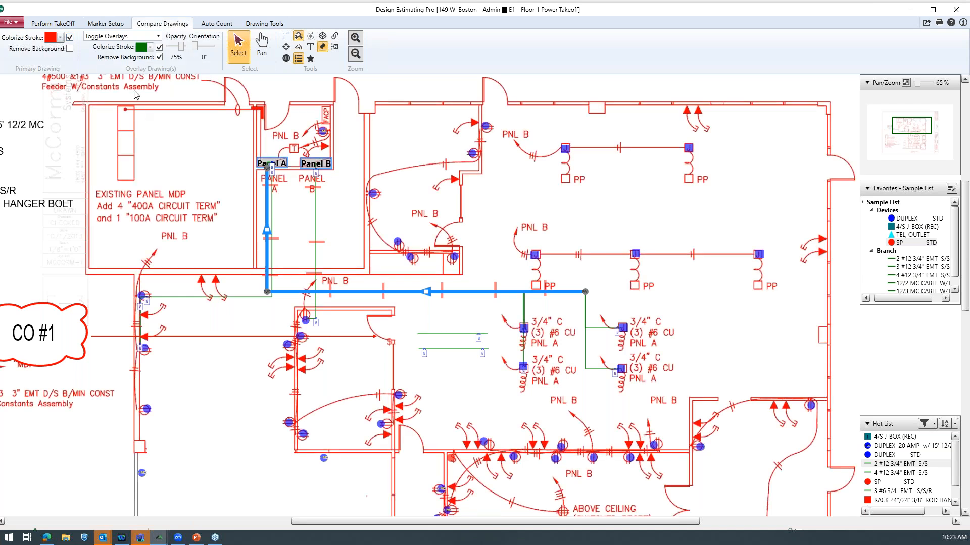
# Step: Replace the E2 - Floor 2 Power overlay with the E2 - Floor 1 Lighting sheet and set the overlay opacity to 100%
pyautogui.click(157, 36)
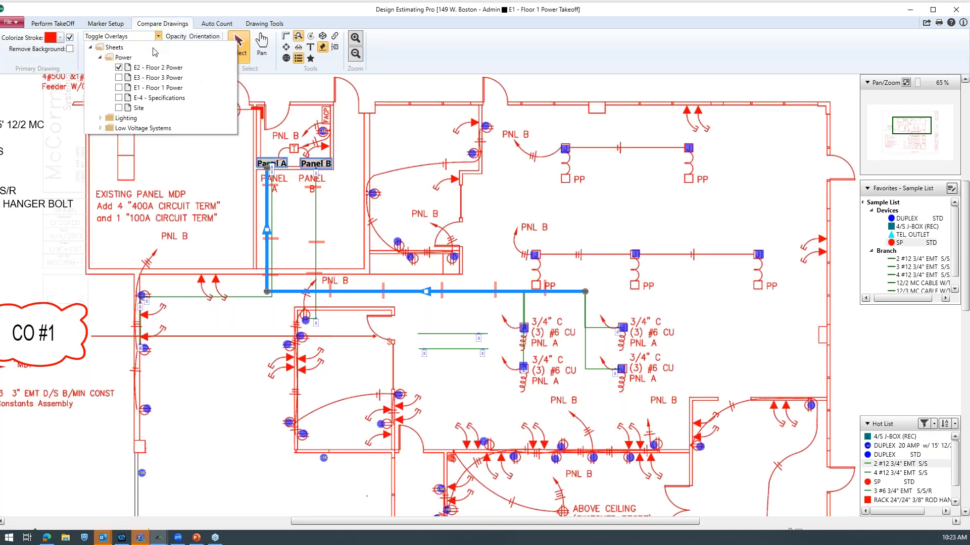
pyautogui.click(118, 77)
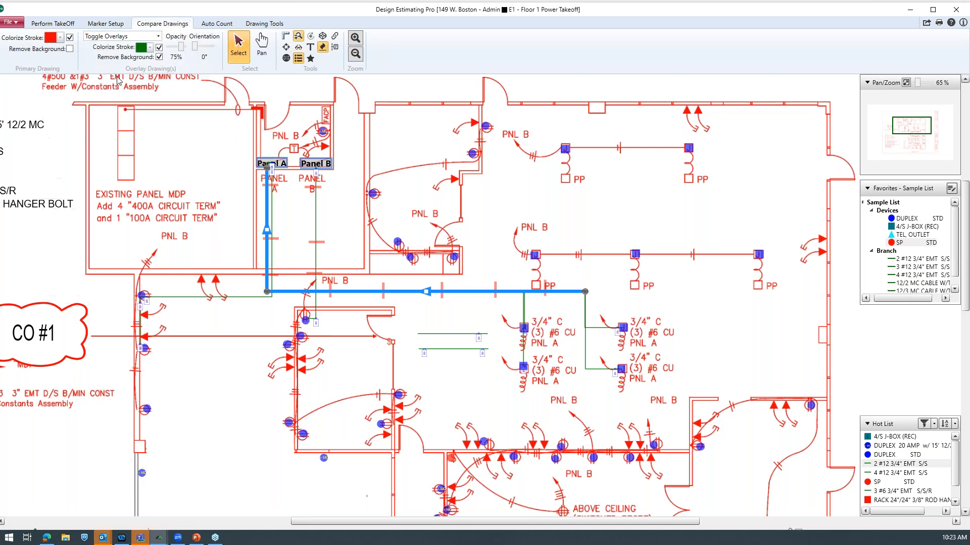
pyautogui.click(158, 37)
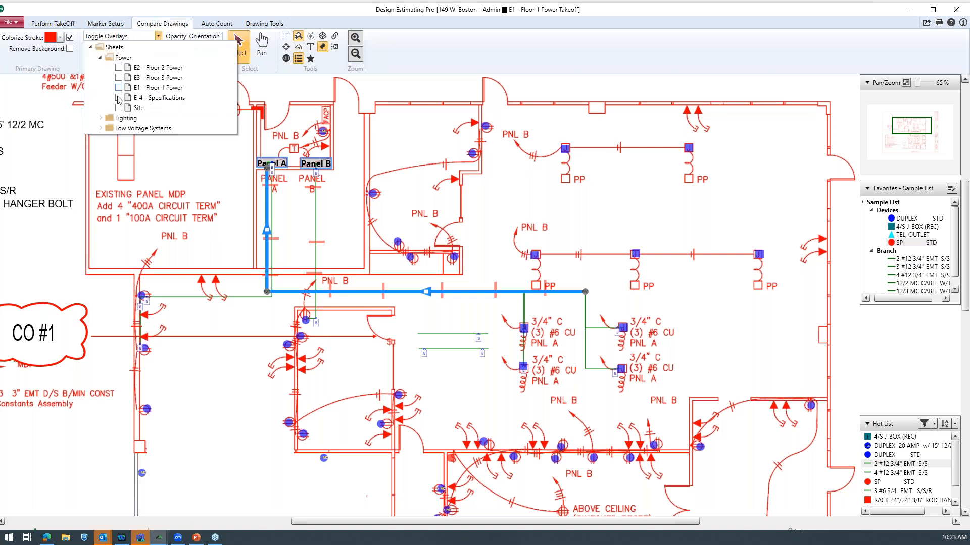
pyautogui.click(101, 119)
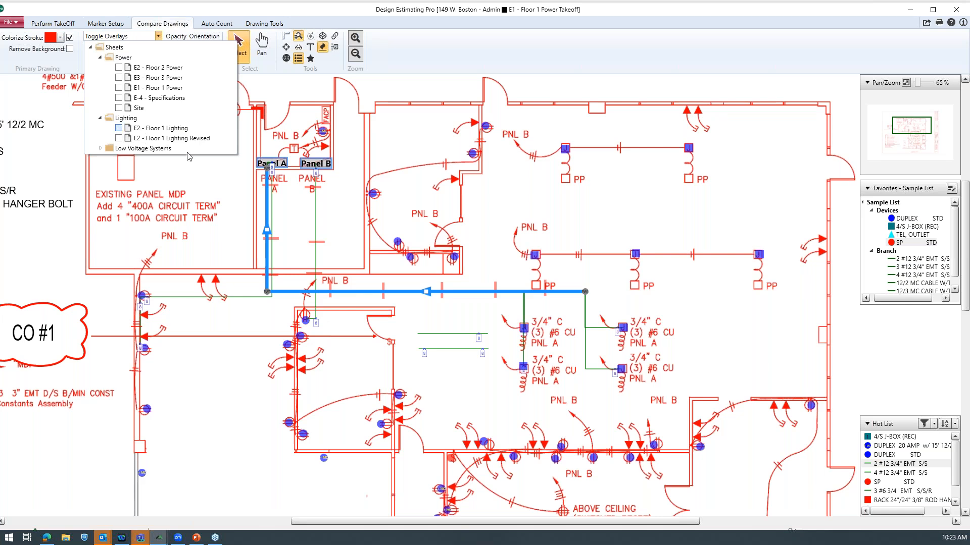
pyautogui.click(178, 67)
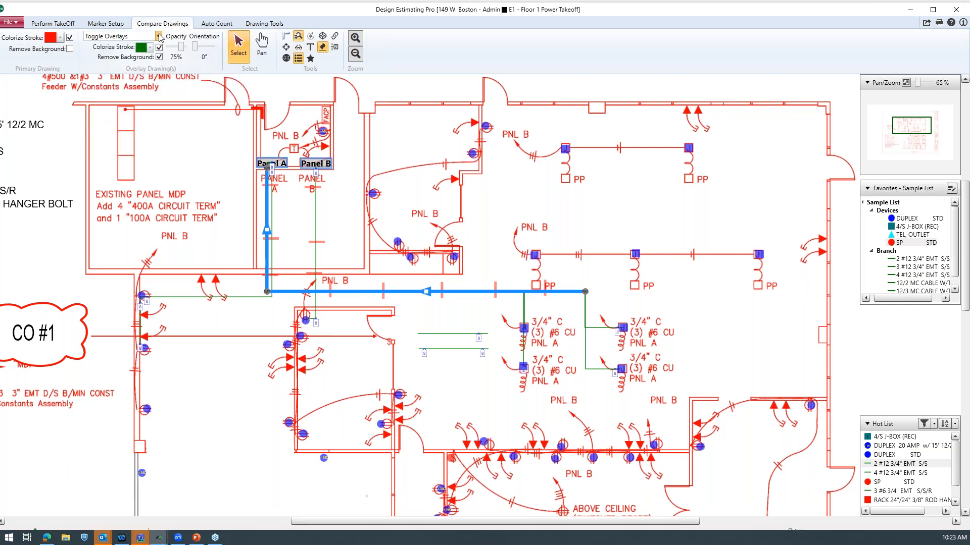
pyautogui.moveTo(537, 208)
pyautogui.mouseDown()
pyautogui.moveTo(517, 213)
pyautogui.moveTo(523, 219)
pyautogui.moveTo(367, 228)
pyautogui.moveTo(381, 224)
pyautogui.mouseUp()
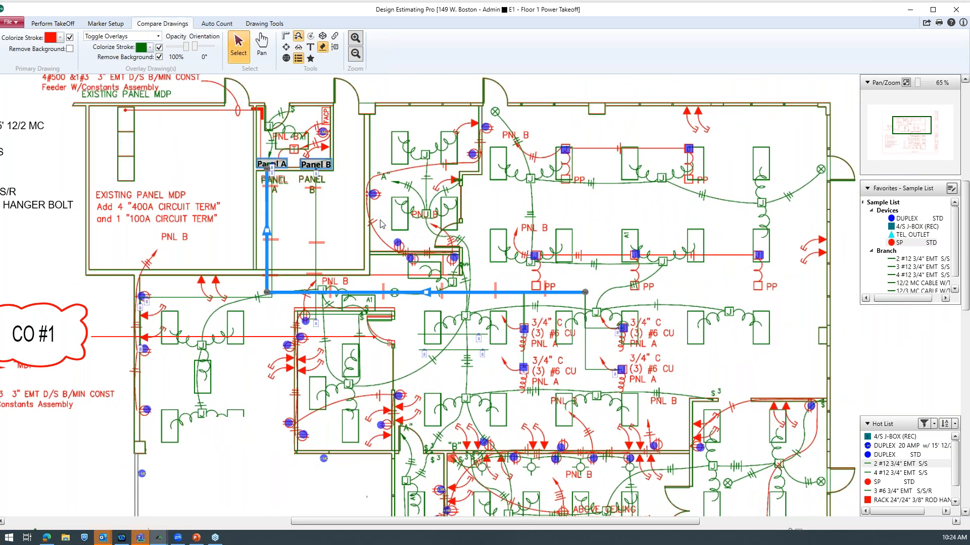
# Step: Remove the E2 - Floor 1 Lighting overlay and return from drawing comparison to performing takeoff
pyautogui.click(158, 36)
pyautogui.click(119, 127)
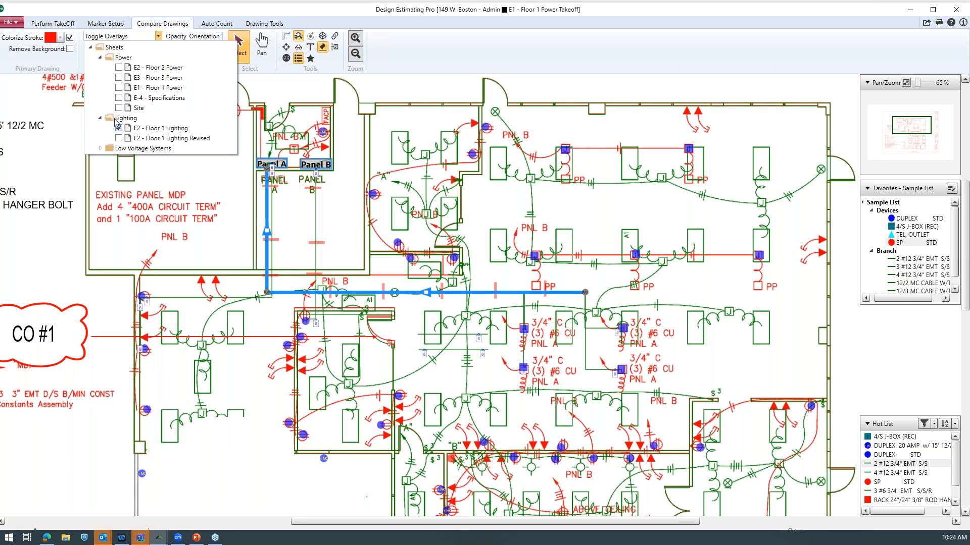
pyautogui.click(72, 42)
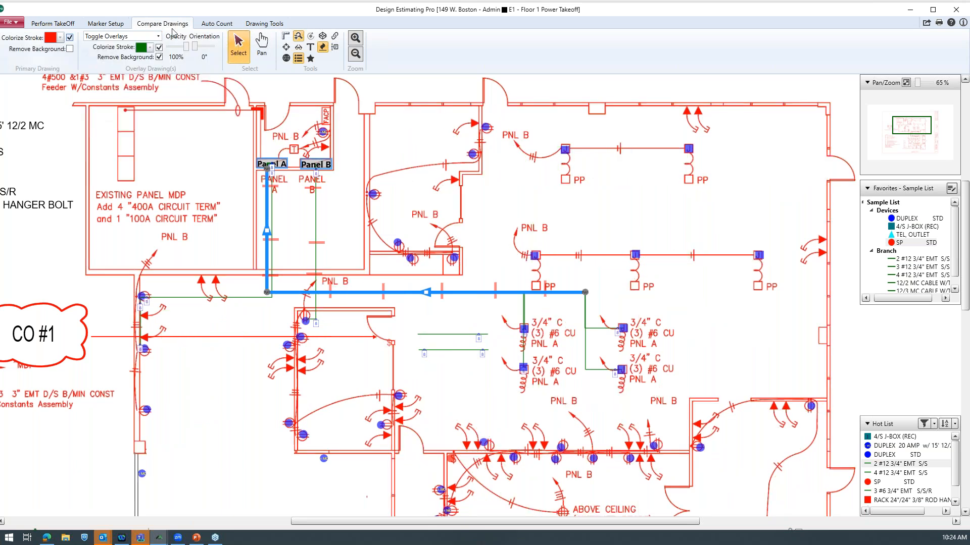
pyautogui.click(273, 23)
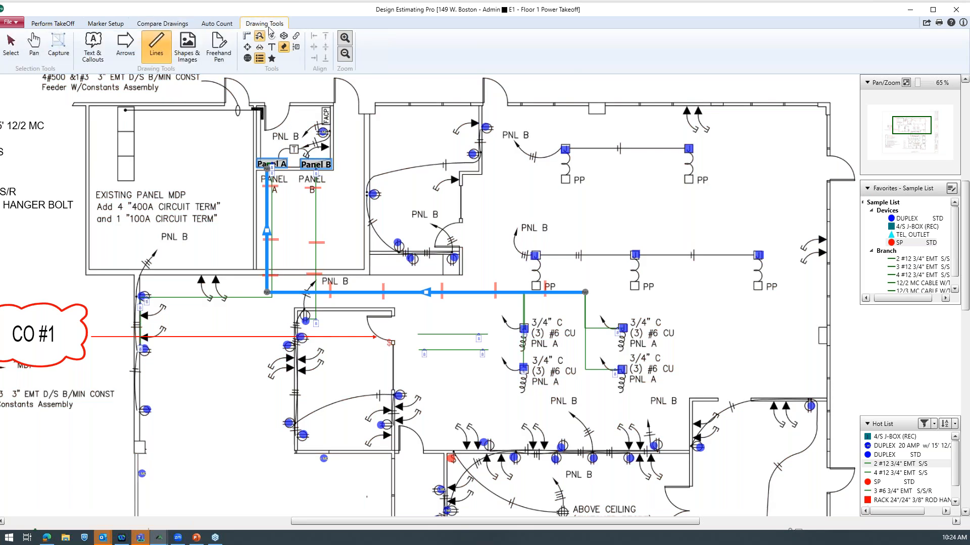
pyautogui.click(51, 23)
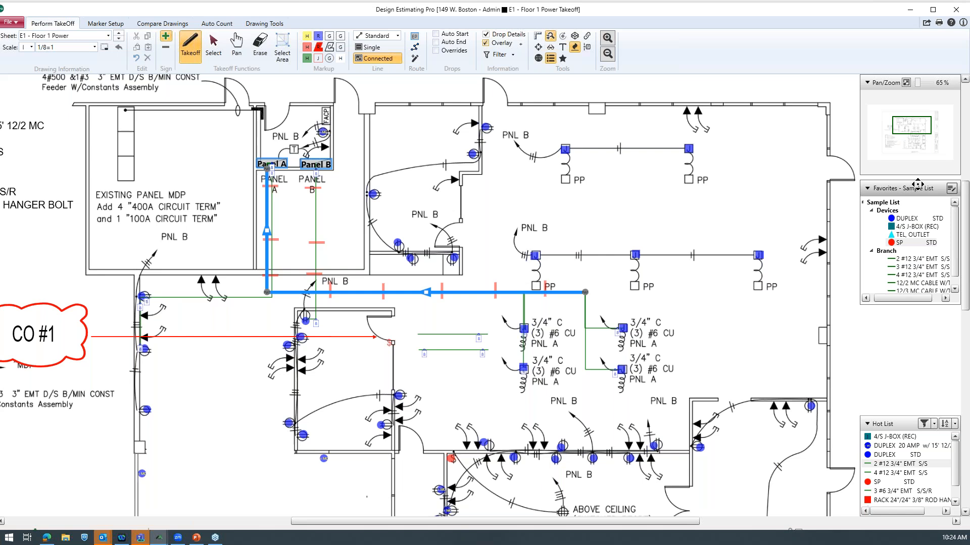
# Step: Place one DUPLEX STD, one 4/S J-BOX (REC) and one TEL, OUTLET from the Sample List favorites near the east exterior wall
pyautogui.moveTo(923, 185)
pyautogui.mouseDown()
pyautogui.moveTo(904, 194)
pyautogui.moveTo(936, 187)
pyautogui.mouseUp()
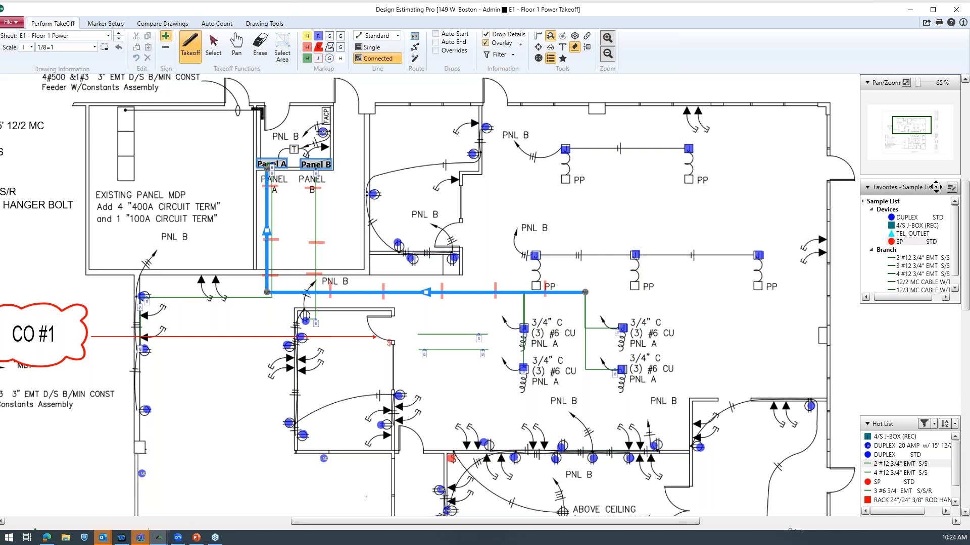
pyautogui.click(908, 218)
pyautogui.click(796, 173)
pyautogui.click(912, 225)
pyautogui.click(815, 210)
pyautogui.click(900, 233)
pyautogui.click(808, 182)
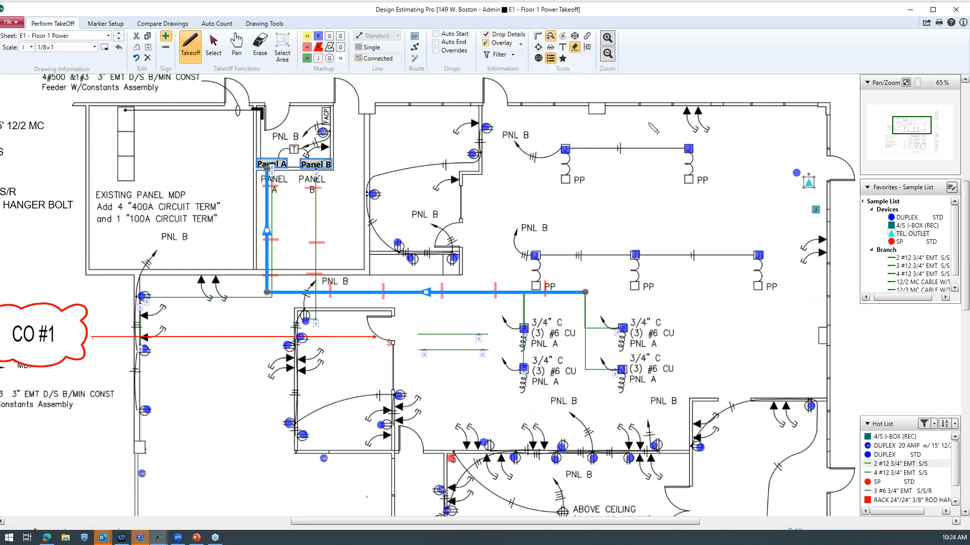
# Step: Add a favorites list named "new" in the Favorites Manager and close the manager
pyautogui.click(561, 59)
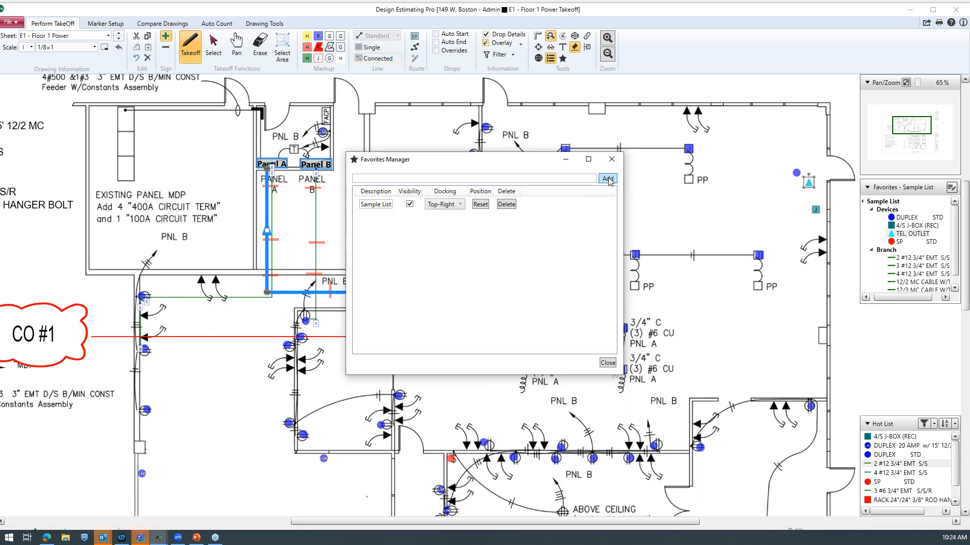
pyautogui.click(587, 179)
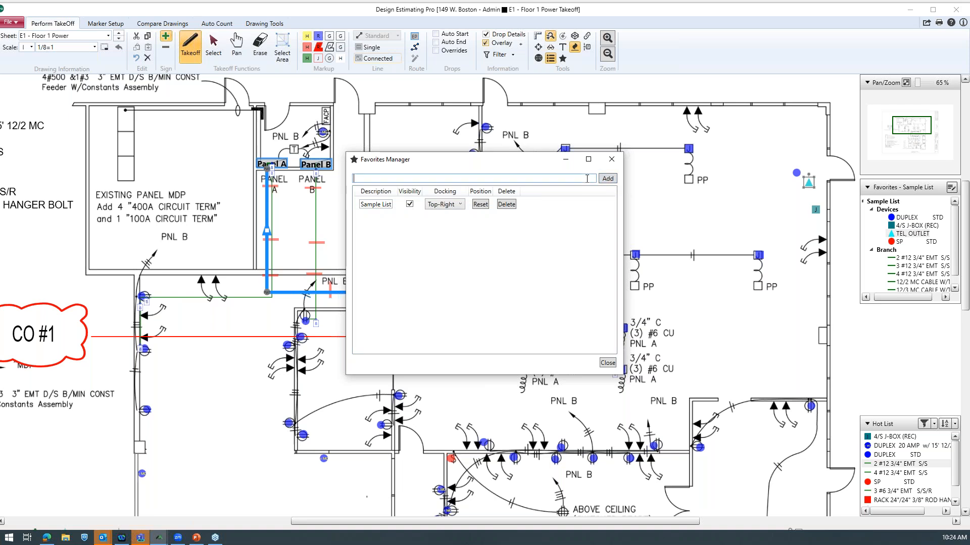
pyautogui.click(610, 179)
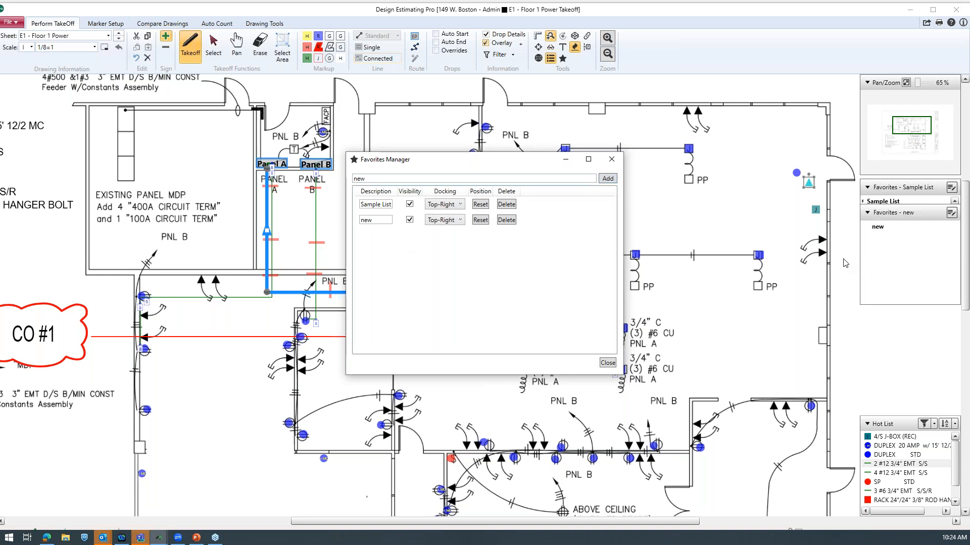
pyautogui.click(611, 160)
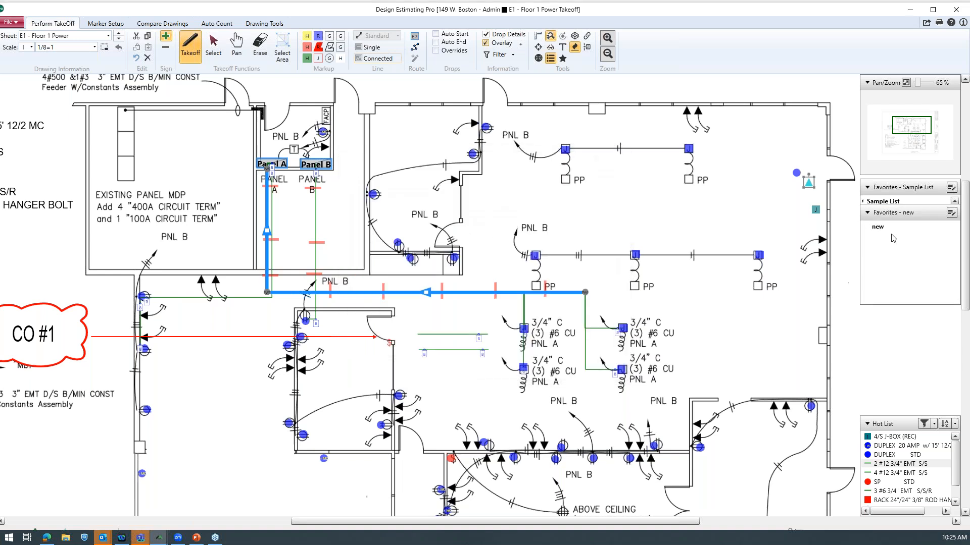
# Step: Edit the "new" favorites list to include the TEL, OUTLET part and finish editing it
pyautogui.click(952, 214)
pyautogui.rightClick(880, 230)
pyautogui.click(911, 236)
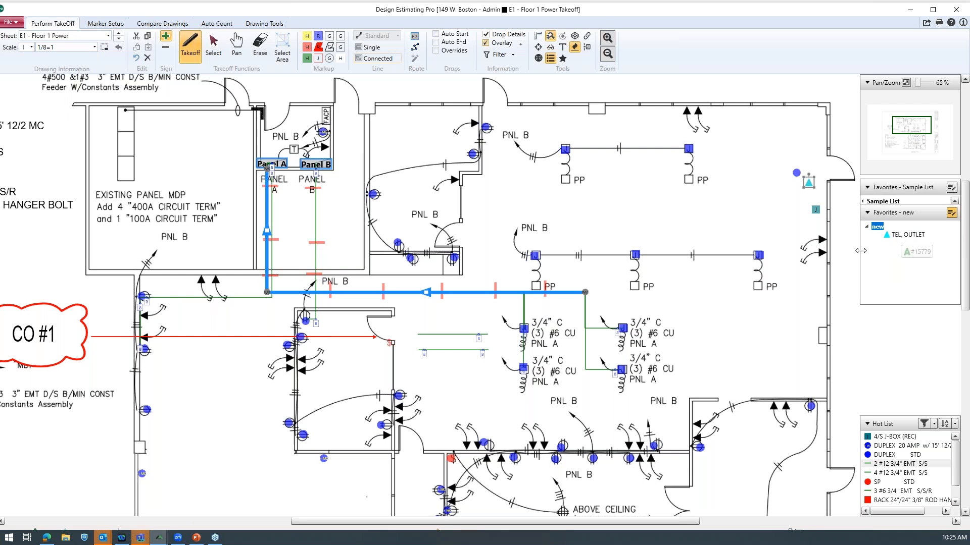
pyautogui.click(952, 214)
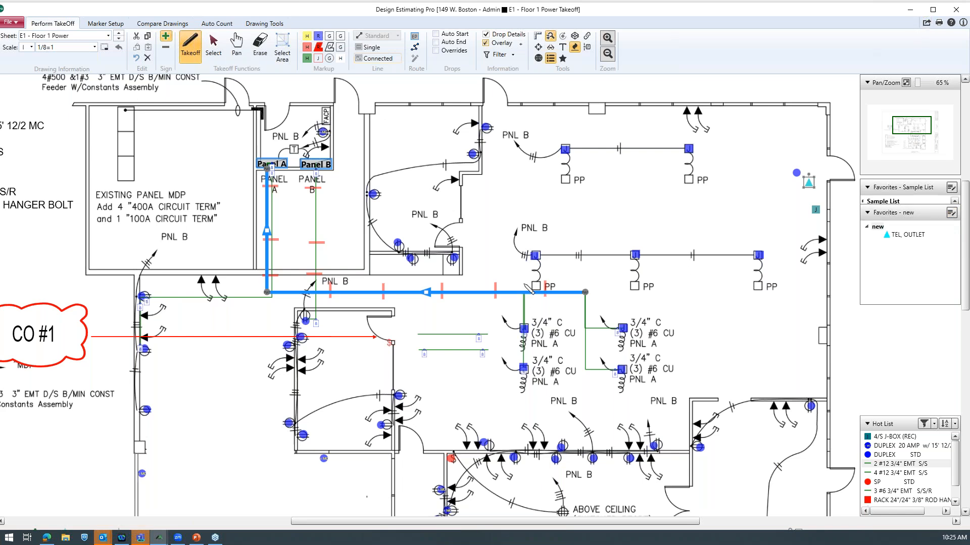
pyautogui.scroll(-2, 528, 290)
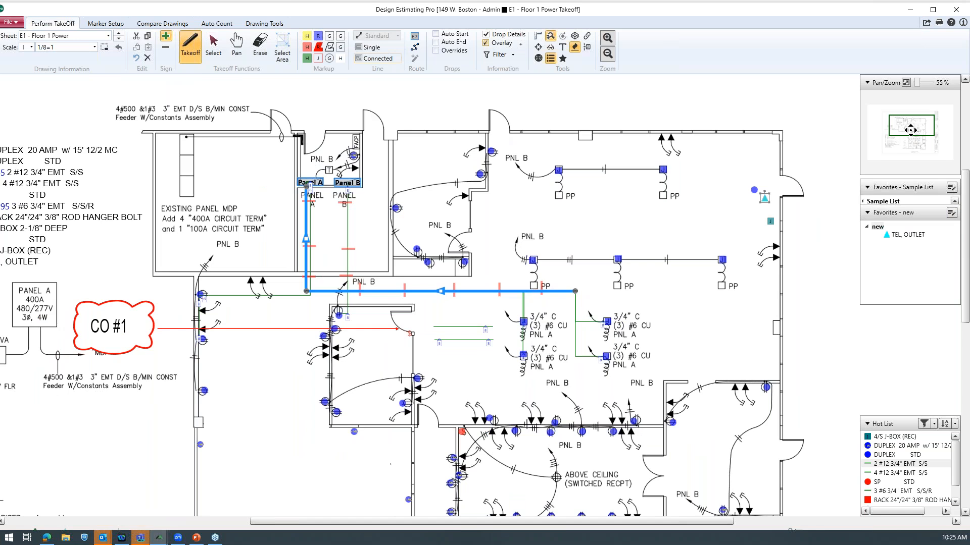
pyautogui.moveTo(910, 130); pyautogui.dragTo(908, 129)
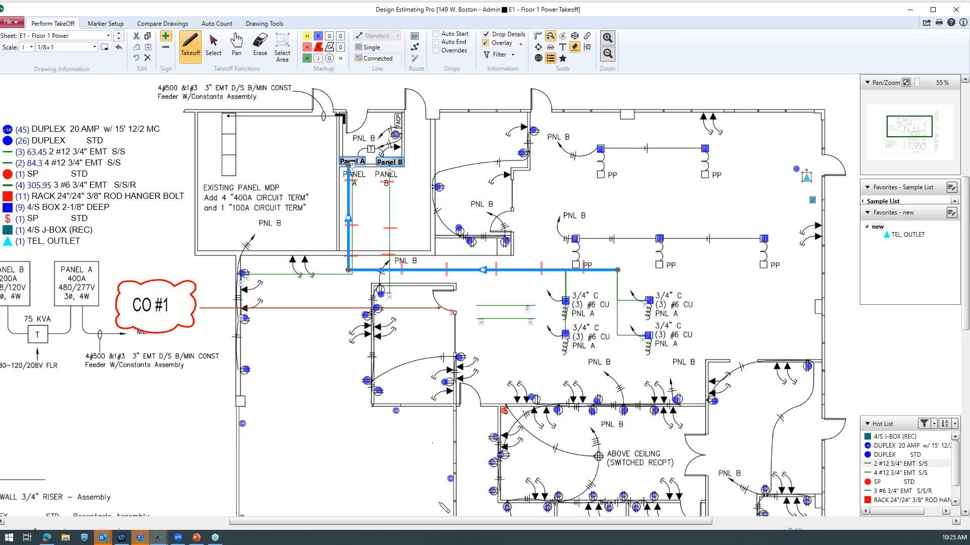
# Step: Switch to the PowerPoint webinar presentation, run its slide show from the beginning and advance to the "Hello!" contact slide
pyautogui.click(196, 540)
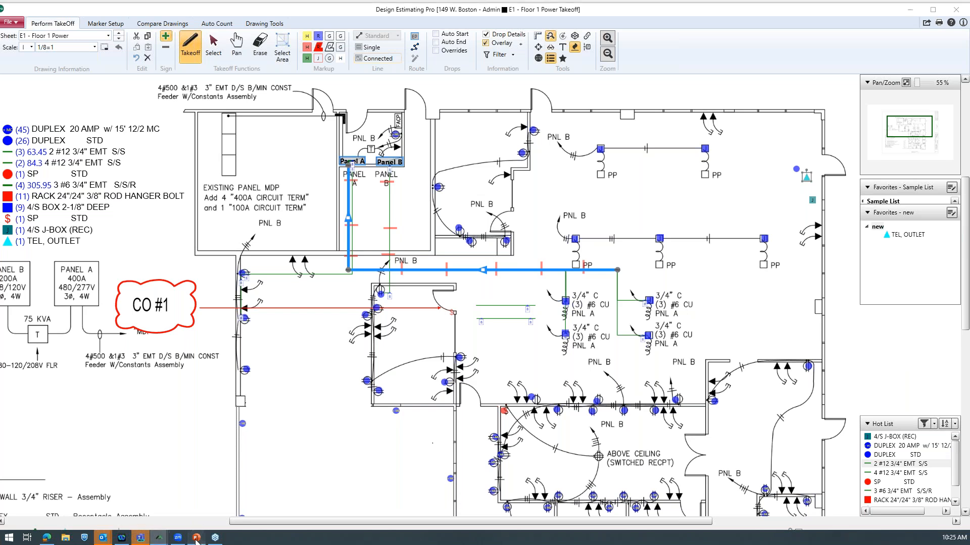
pyautogui.click(190, 198)
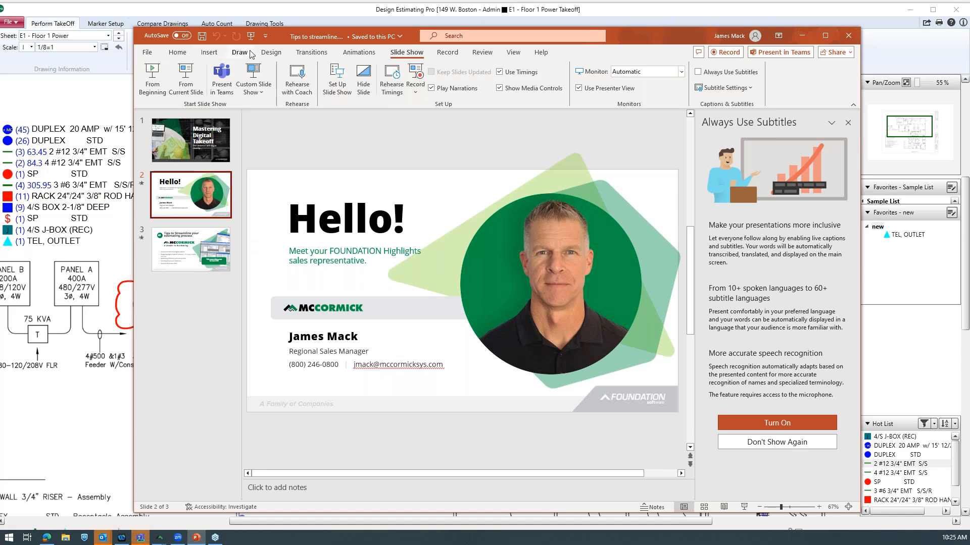
pyautogui.moveTo(275, 33); pyautogui.dragTo(969, 61)
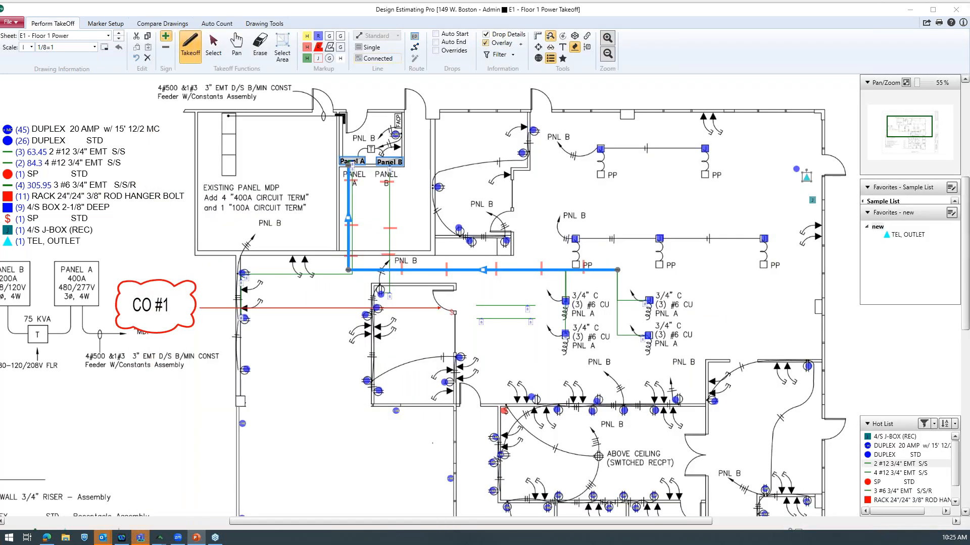
pyautogui.press('F5')
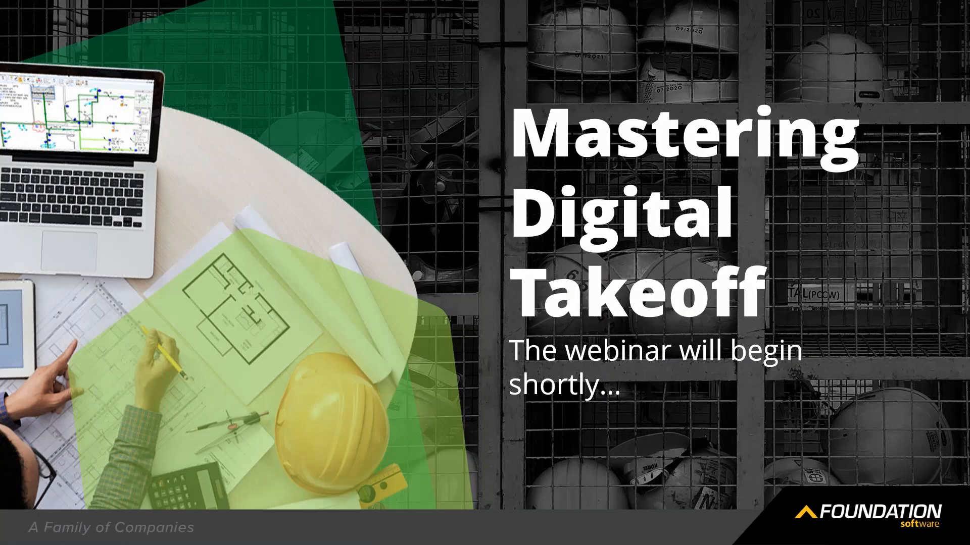
pyautogui.press('Right')
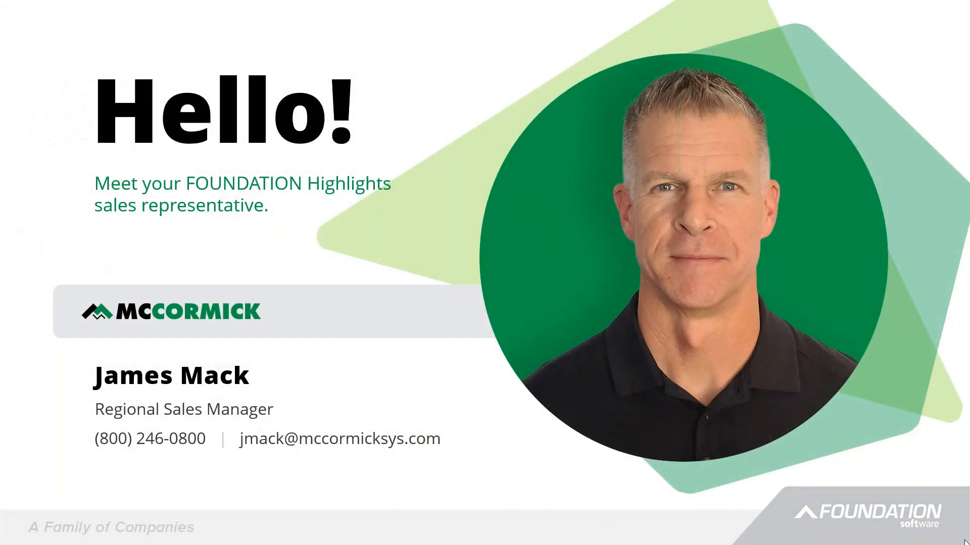